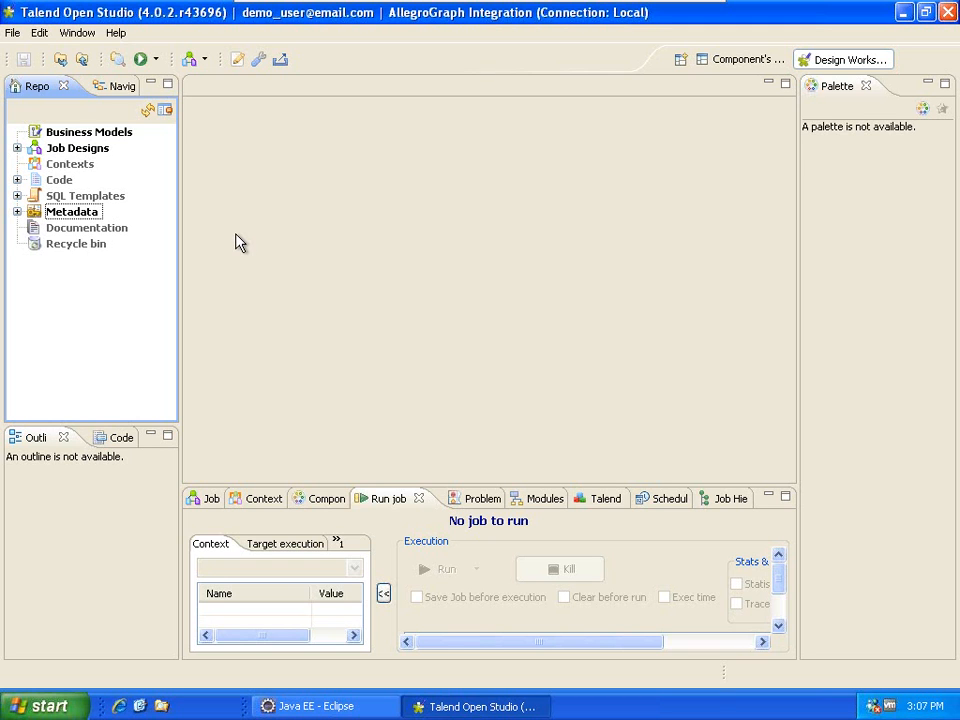
Expand Job Designs in the Repository tree to reveal the SampleAllegroGraphETL job.
left_click(17, 148)
Create a new job named SampleIntegration under Job Designs.
right_click(68, 150)
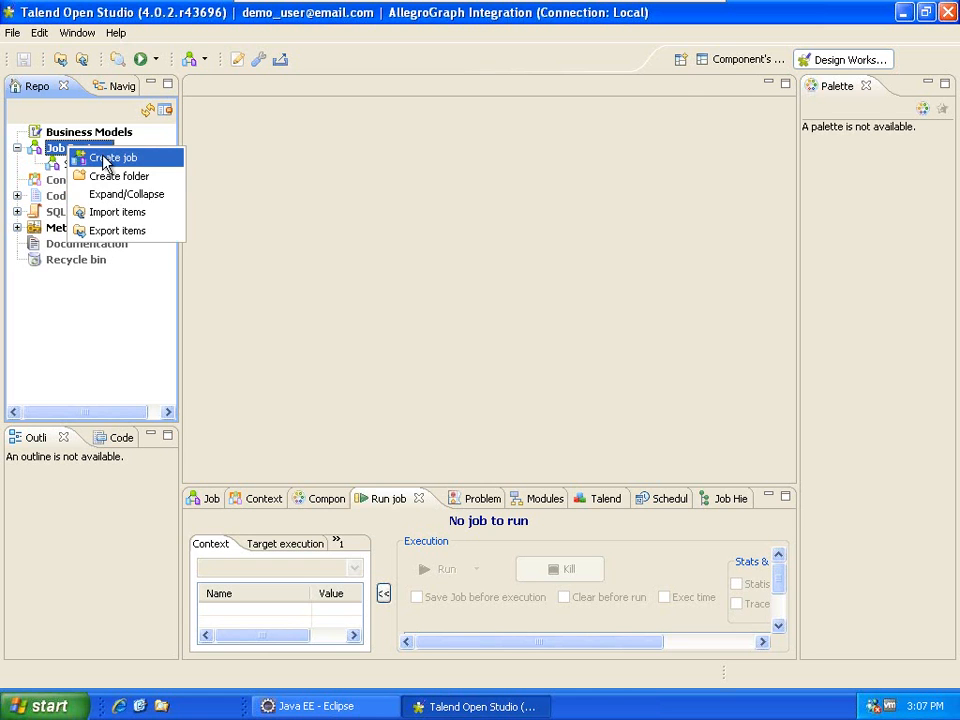
left_click(105, 163)
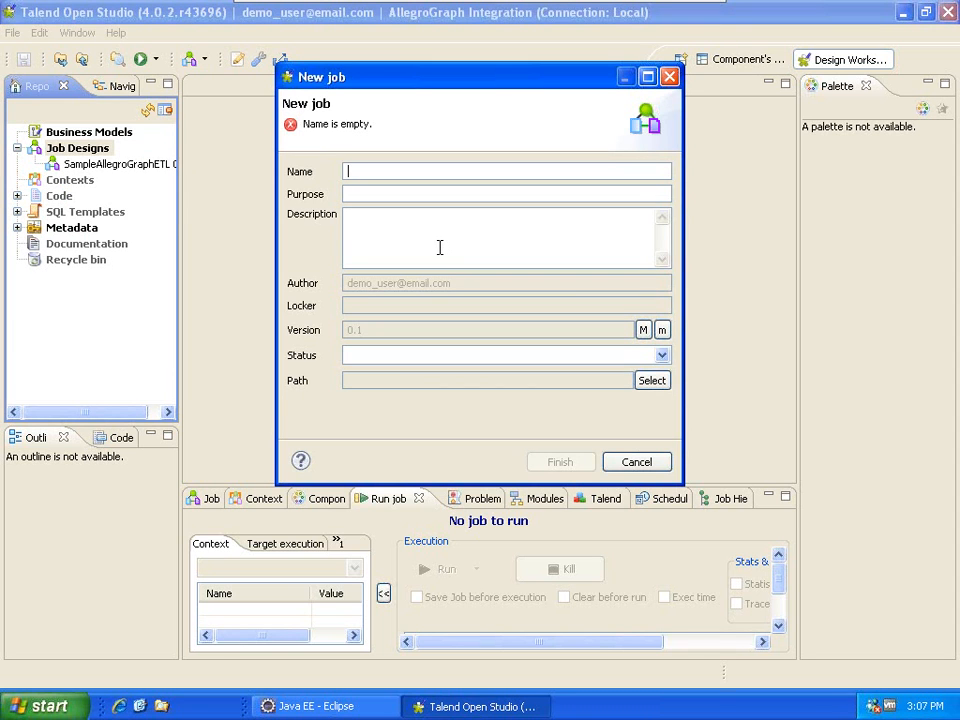
type("Sampl")
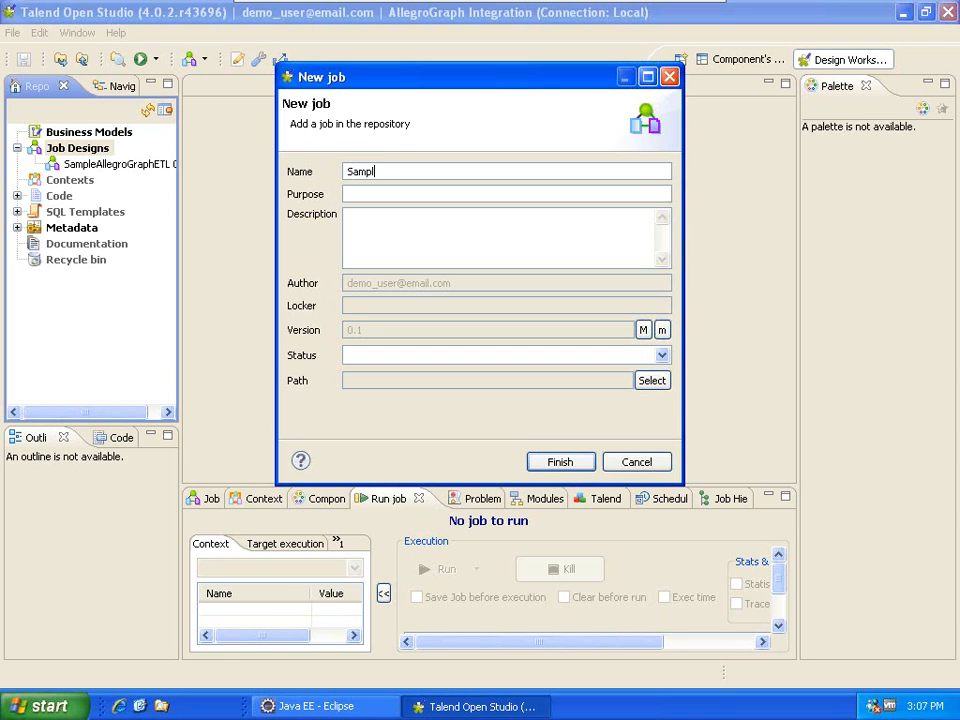
type("eIntegration")
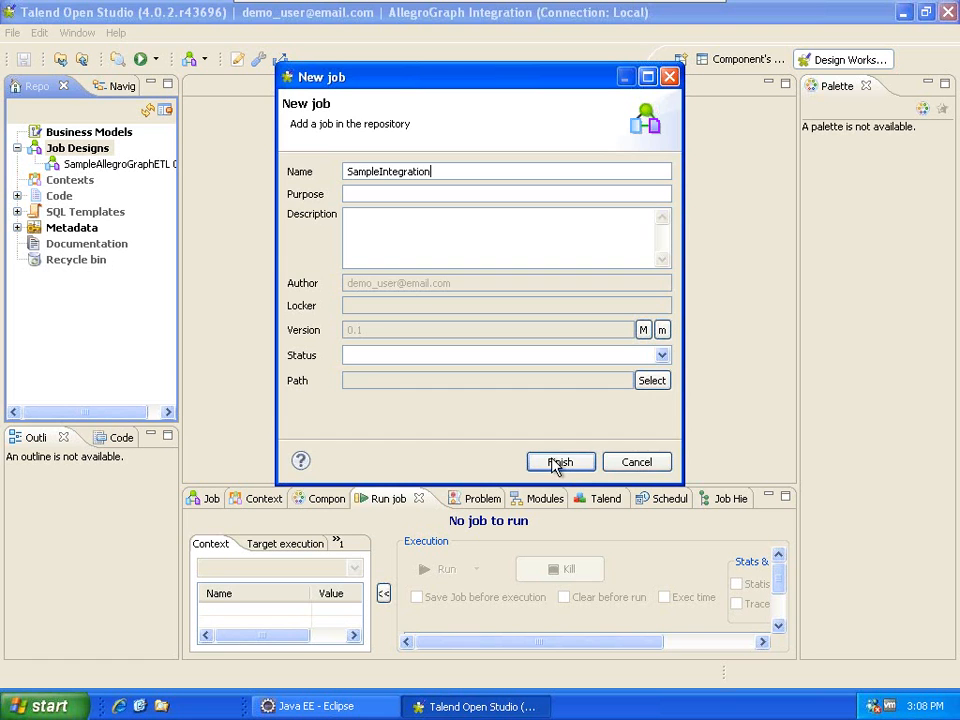
left_click(557, 464)
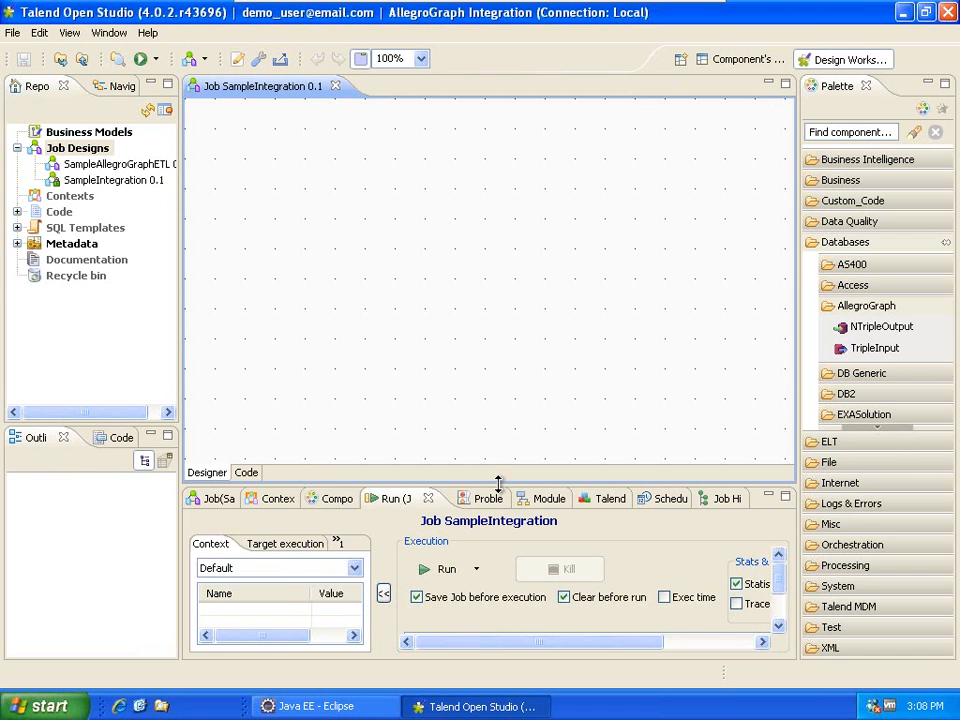
Expand the Metadata DB connections to EmployeesDB and select the employees table.
left_click_drag(500, 482, 480, 385)
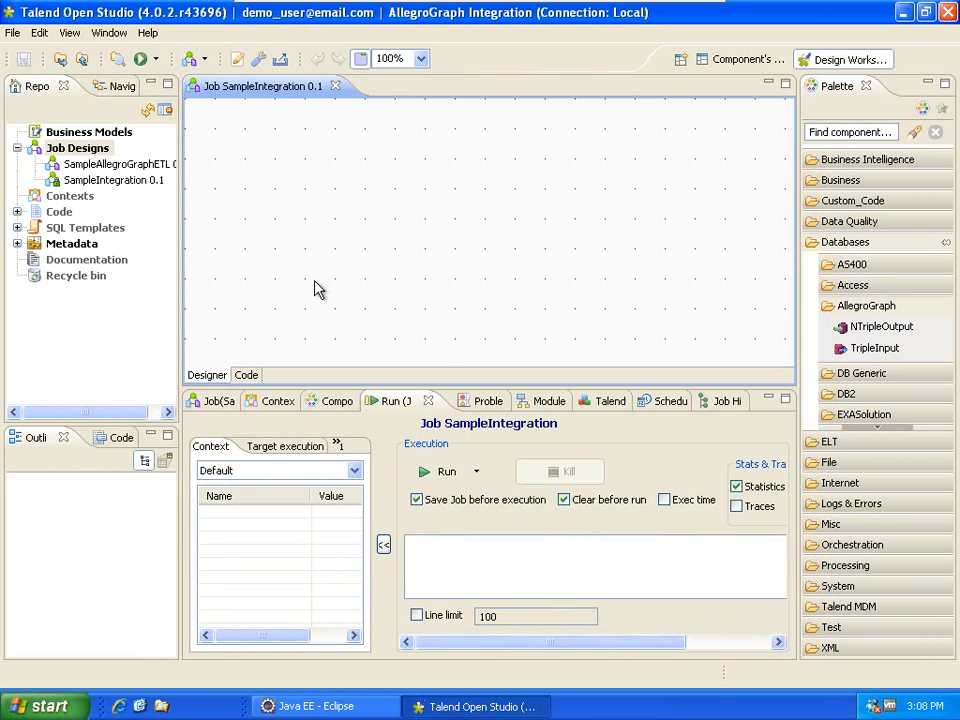
left_click(16, 244)
left_click_drag(181, 250, 236, 250)
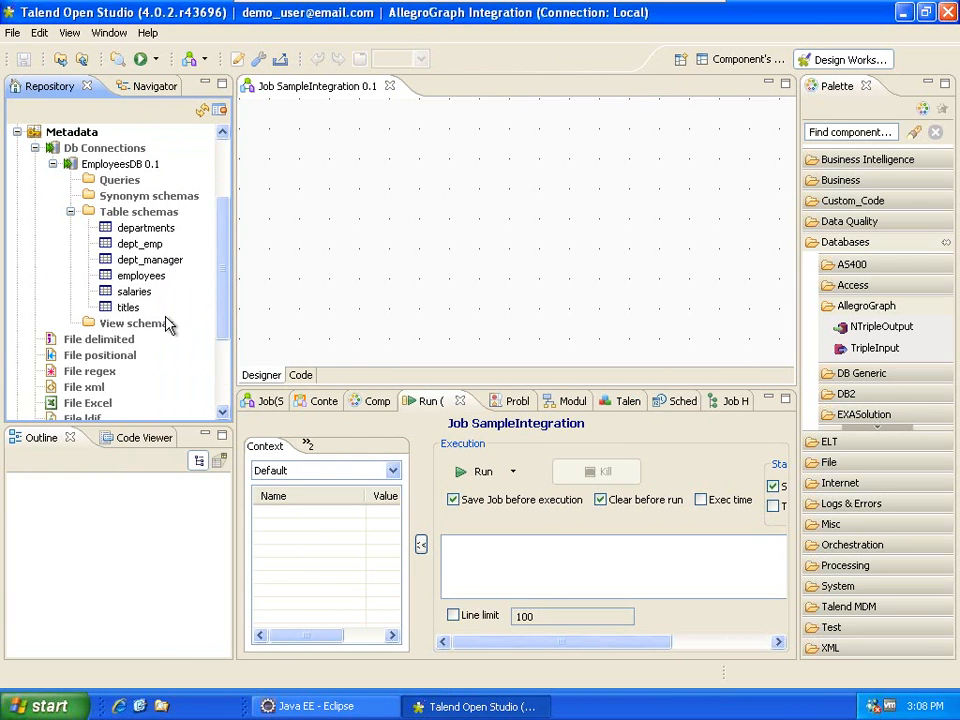
left_click(125, 276)
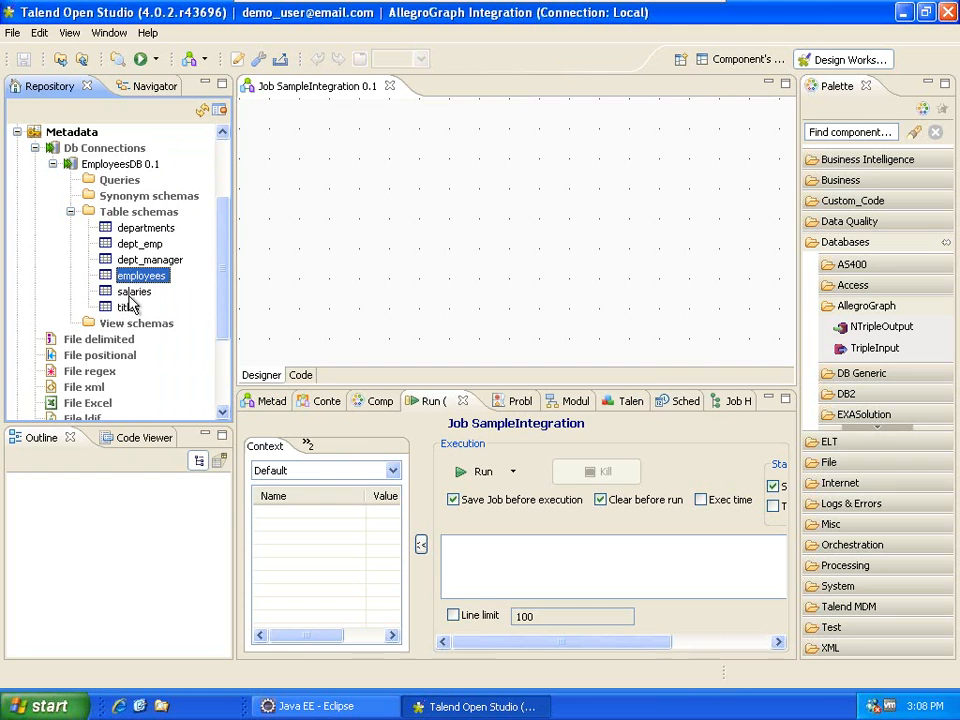
Drop the employees table onto the canvas as a tMysqlInput component.
left_click_drag(133, 285, 336, 240)
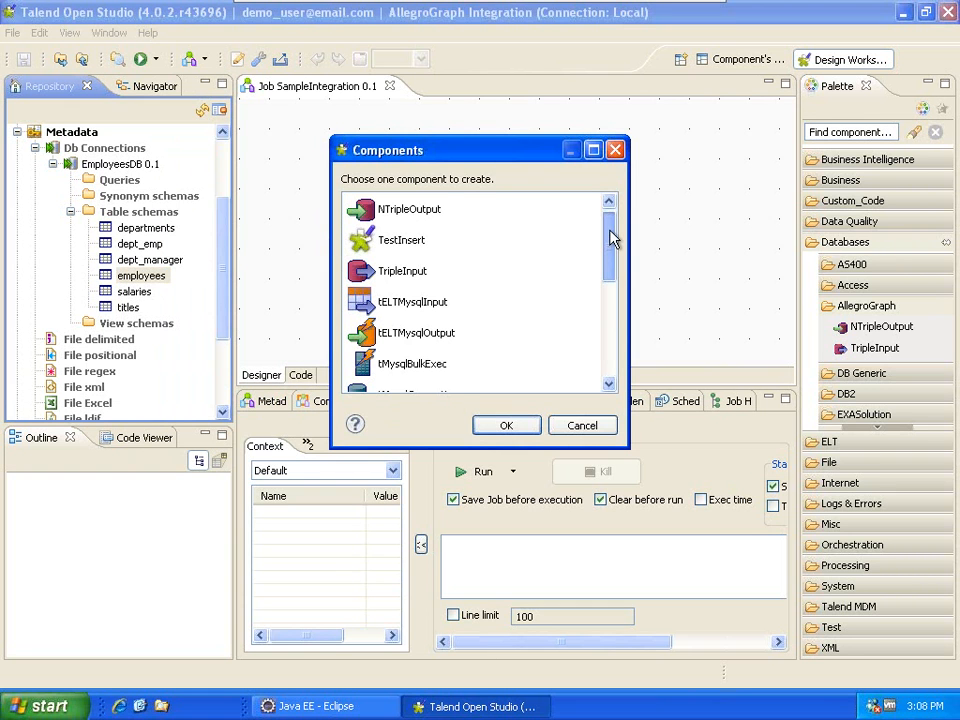
scroll(611, 236, "down", 1)
left_click(405, 333)
left_click(506, 425)
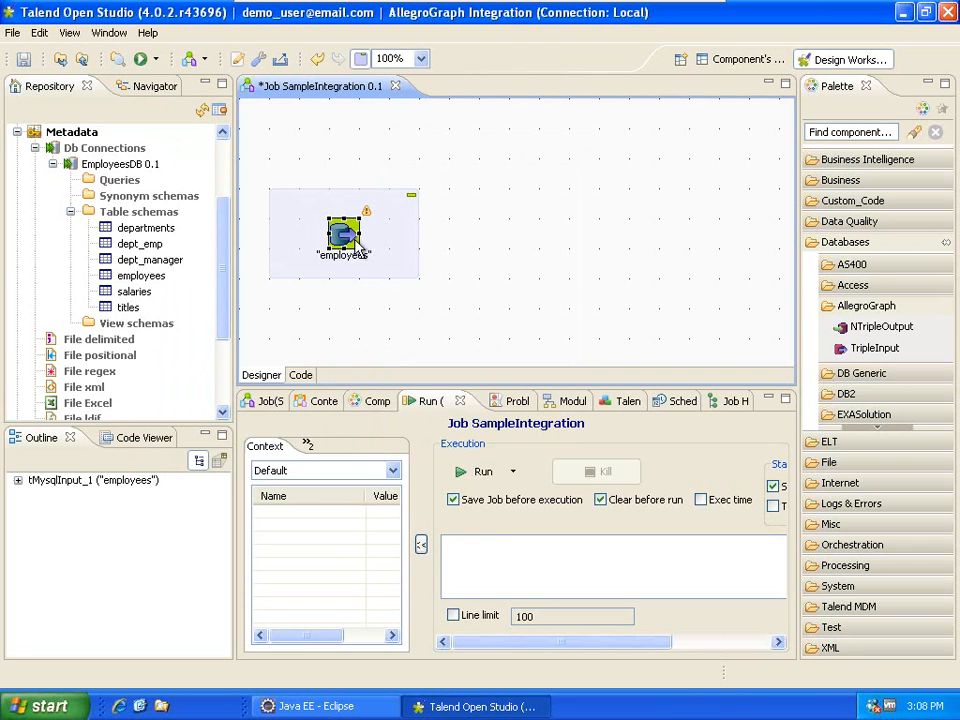
right_click(342, 238)
mouse_move(374, 251)
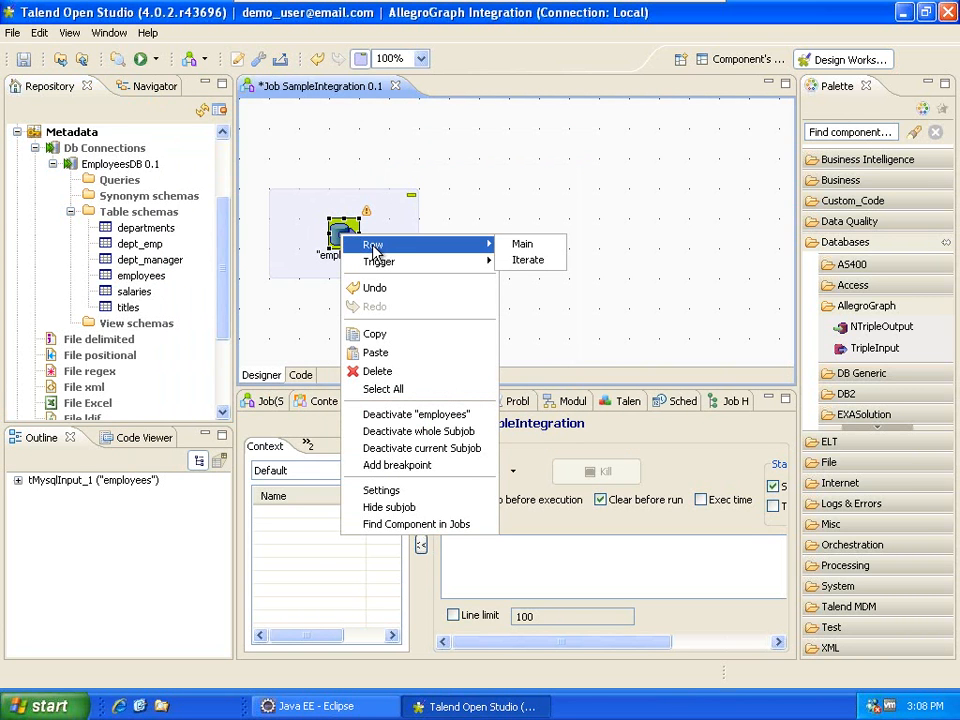
left_click(343, 234)
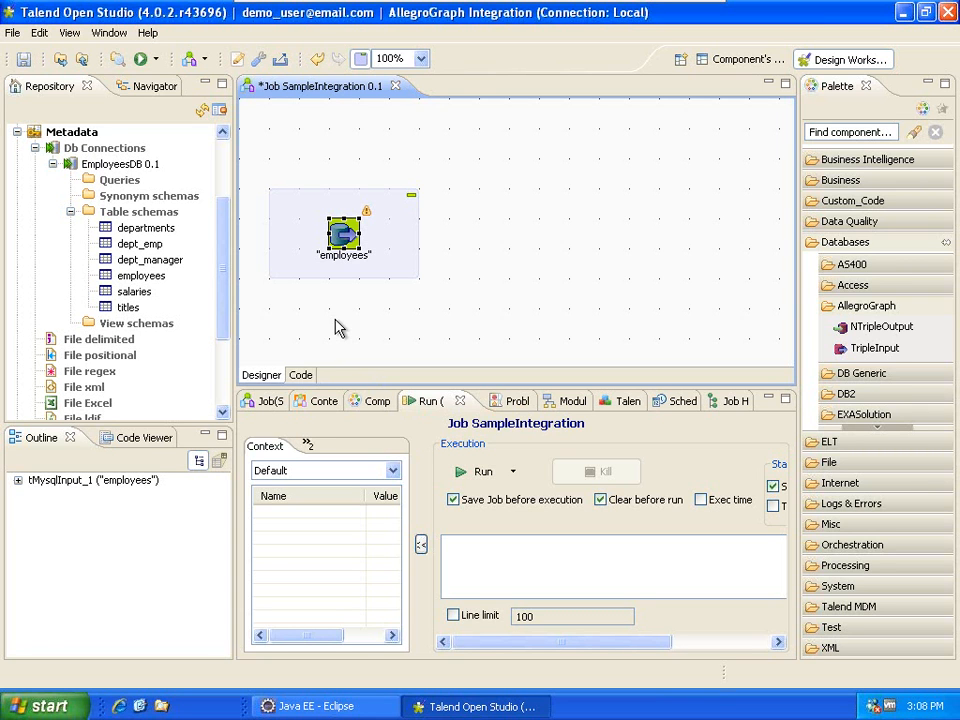
Add a tLogRow component from Logs & Errors to the right of employees.
left_click_drag(343, 233, 343, 263)
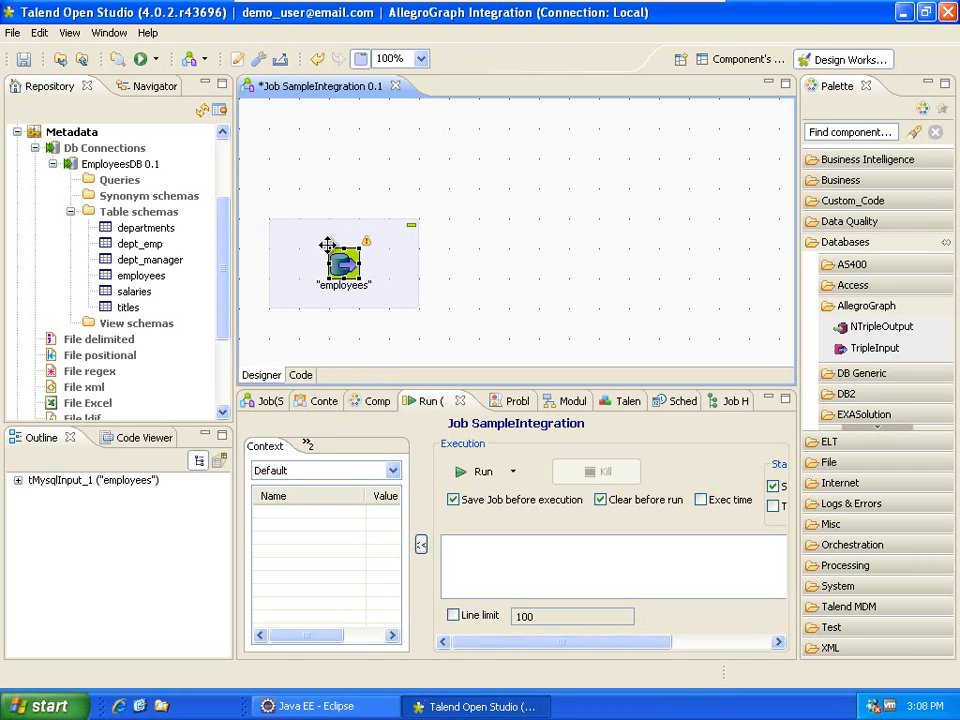
left_click(845, 244)
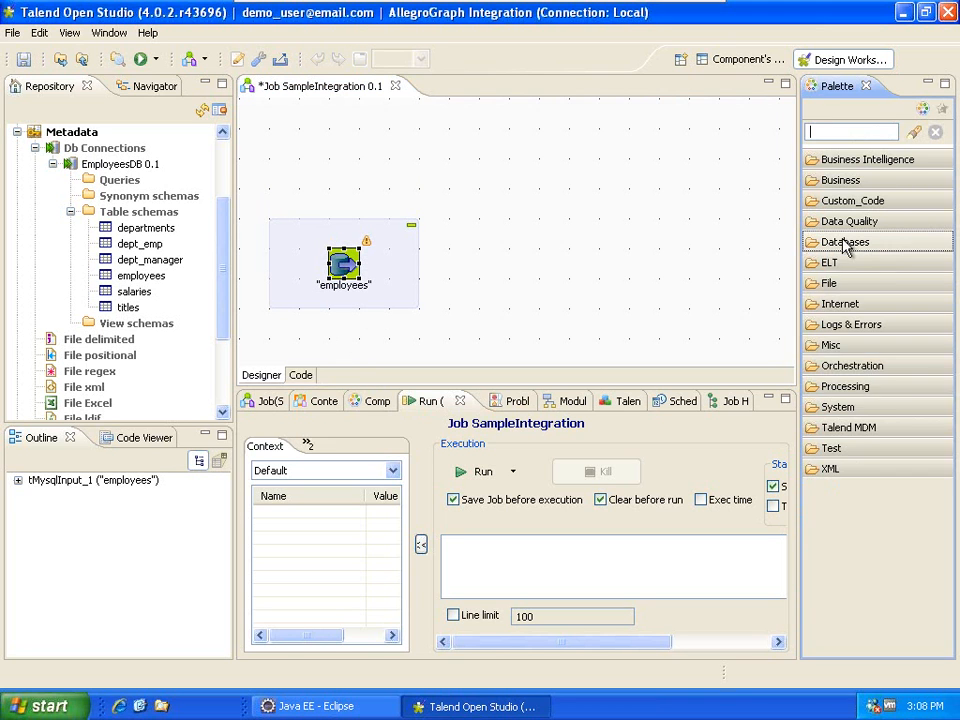
left_click(852, 326)
scroll(908, 509, "down", 3)
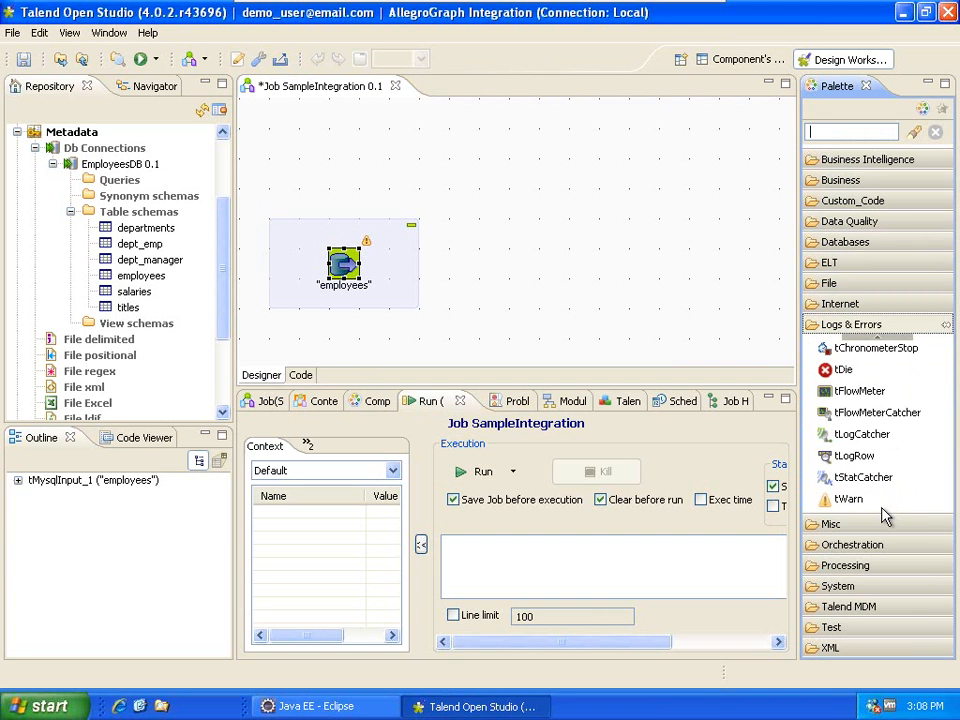
left_click_drag(854, 455, 613, 265)
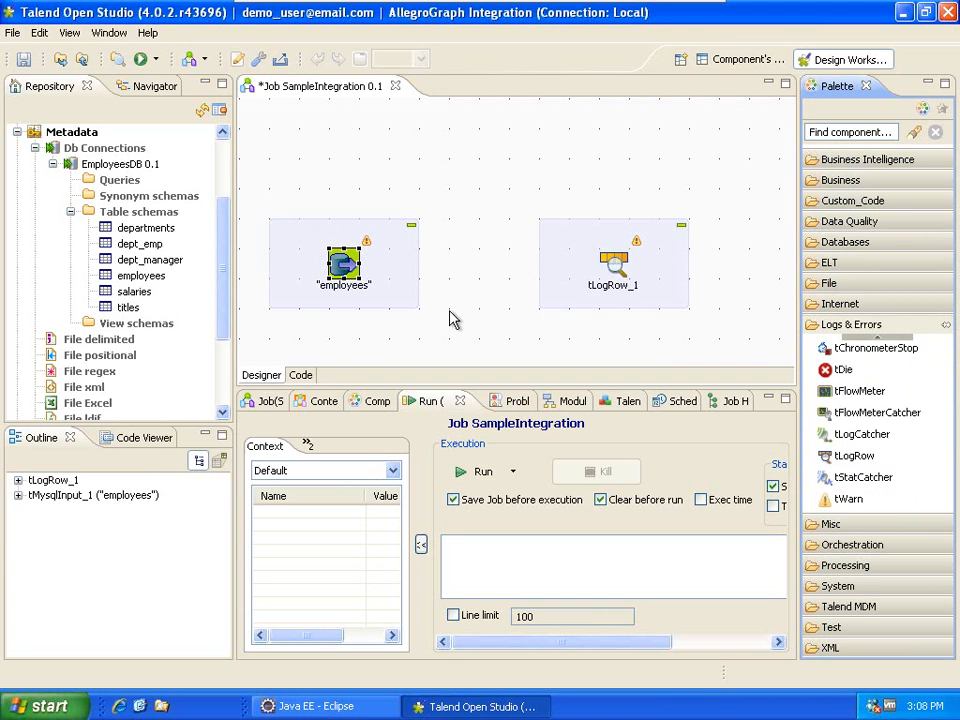
Link the employees input to tLogRow_1 with a Main row connection.
right_click(343, 263)
mouse_move(428, 280)
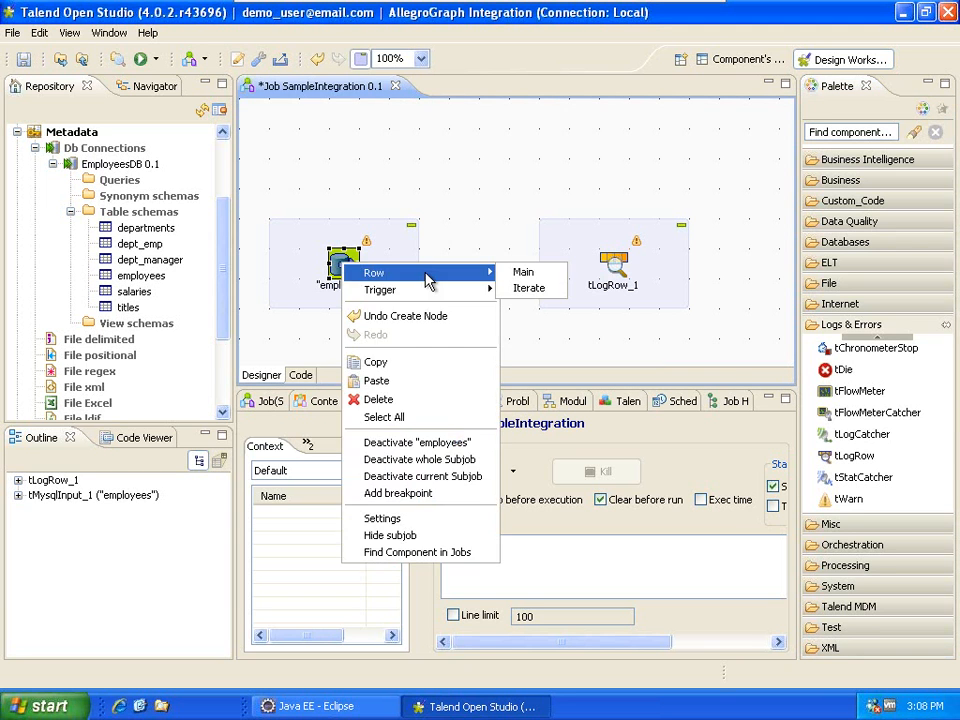
left_click(523, 272)
left_click(627, 265)
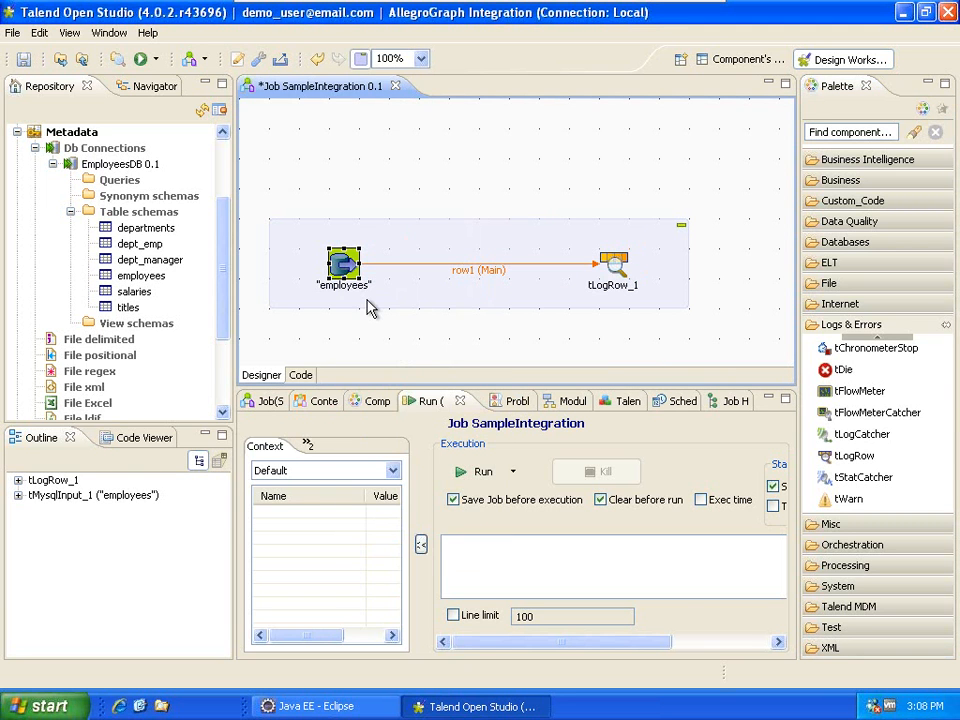
left_click(377, 401)
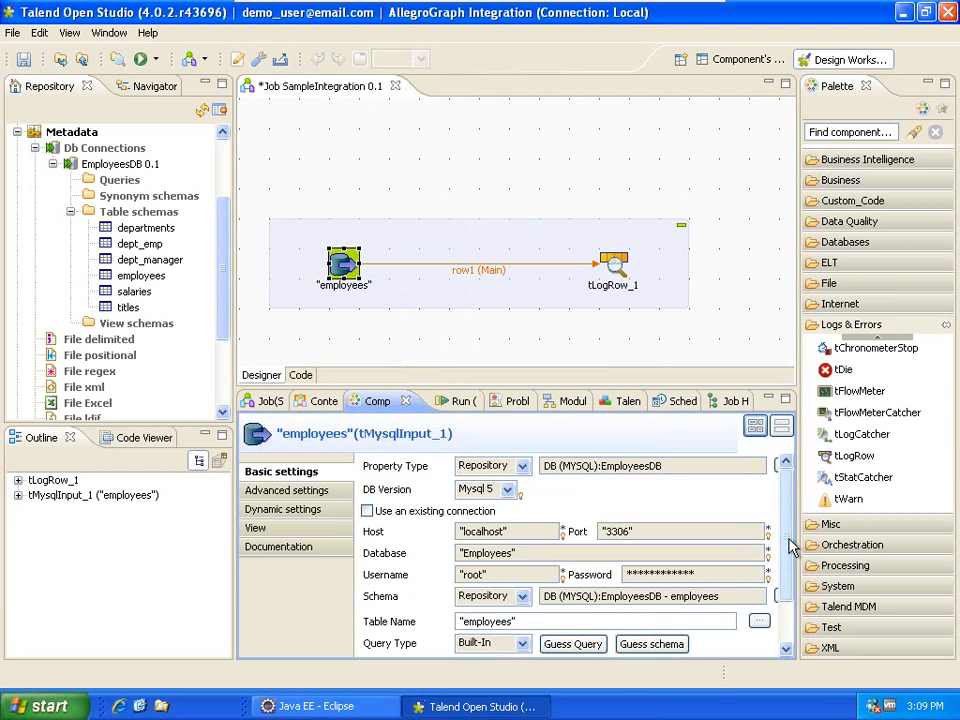
Append LIMIT 100 on a new line of the employees query.
scroll(786, 545, "down", 3)
left_click_drag(470, 390, 520, 209)
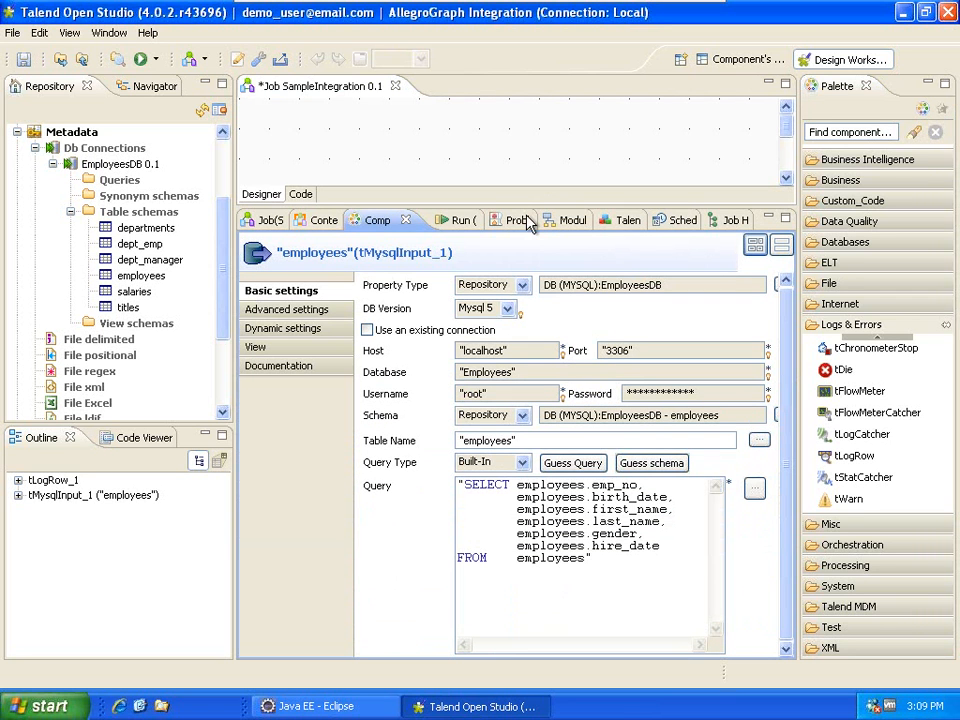
left_click(585, 558)
key("Return")
type("LIMIT 100")
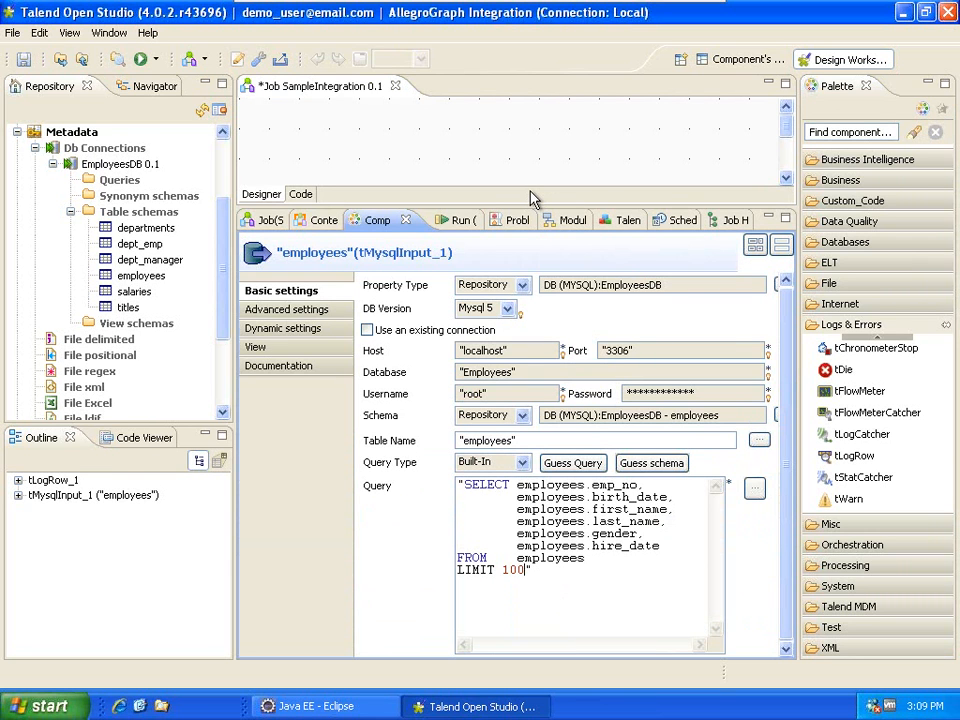
left_click_drag(537, 206, 537, 368)
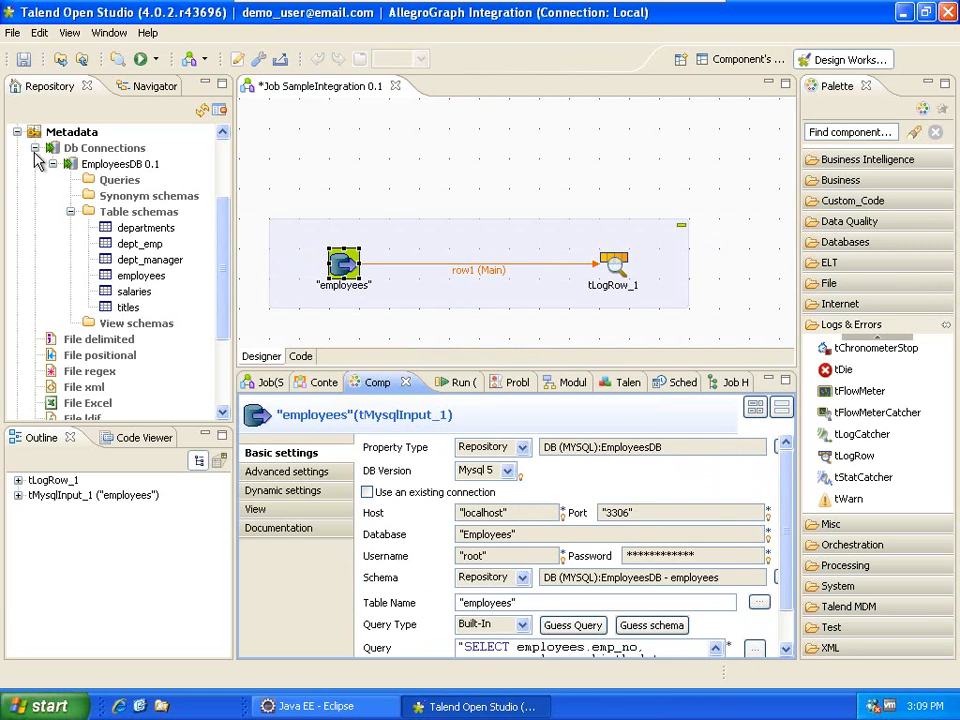
Run the SampleIntegration job from the Repository.
left_click(35, 148)
scroll(107, 168, "up", 2)
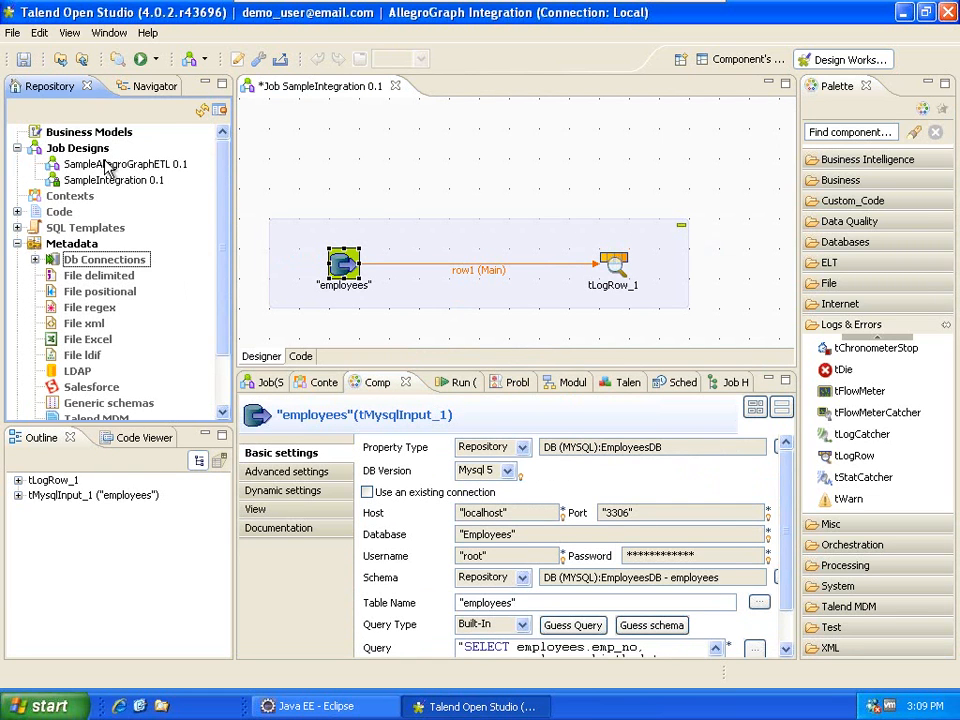
left_click(99, 181)
right_click(102, 183)
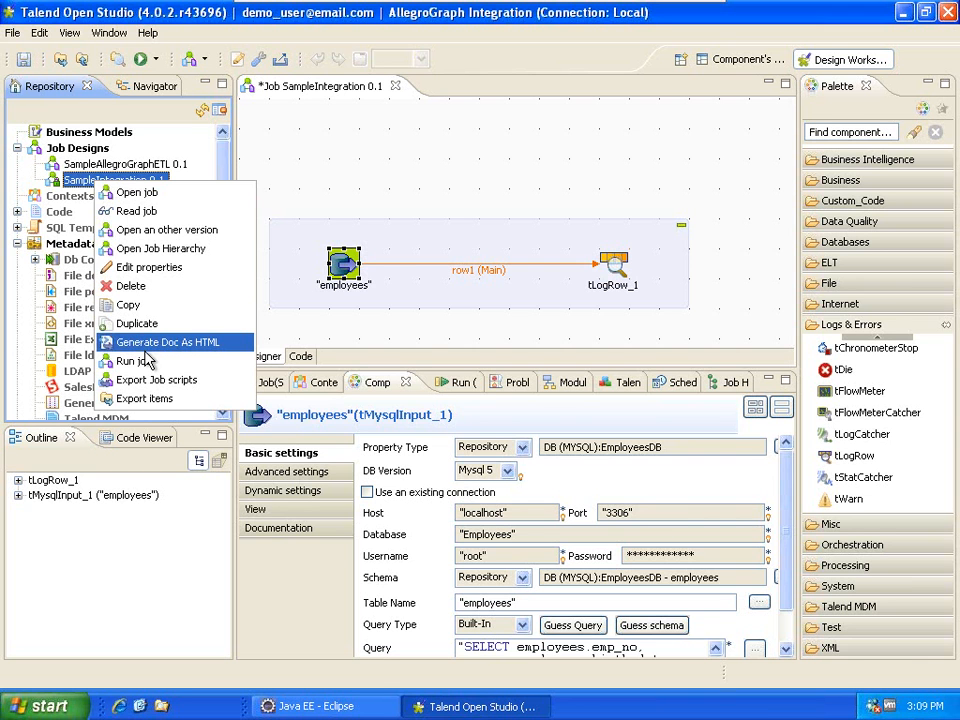
left_click(140, 361)
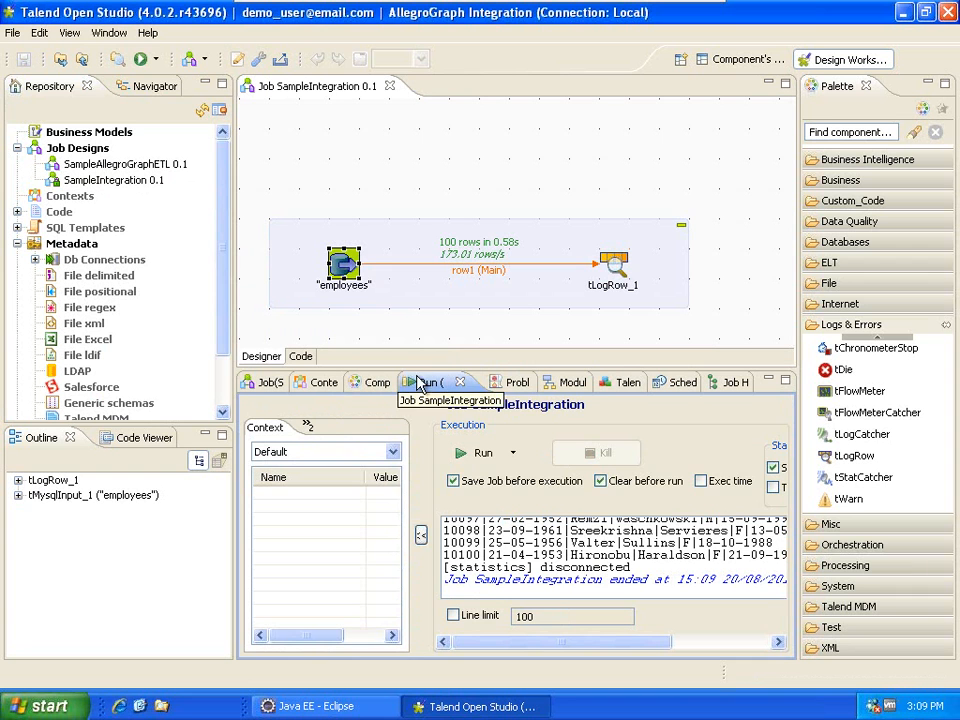
Inspect the employee records printed in the run console.
left_click(430, 386)
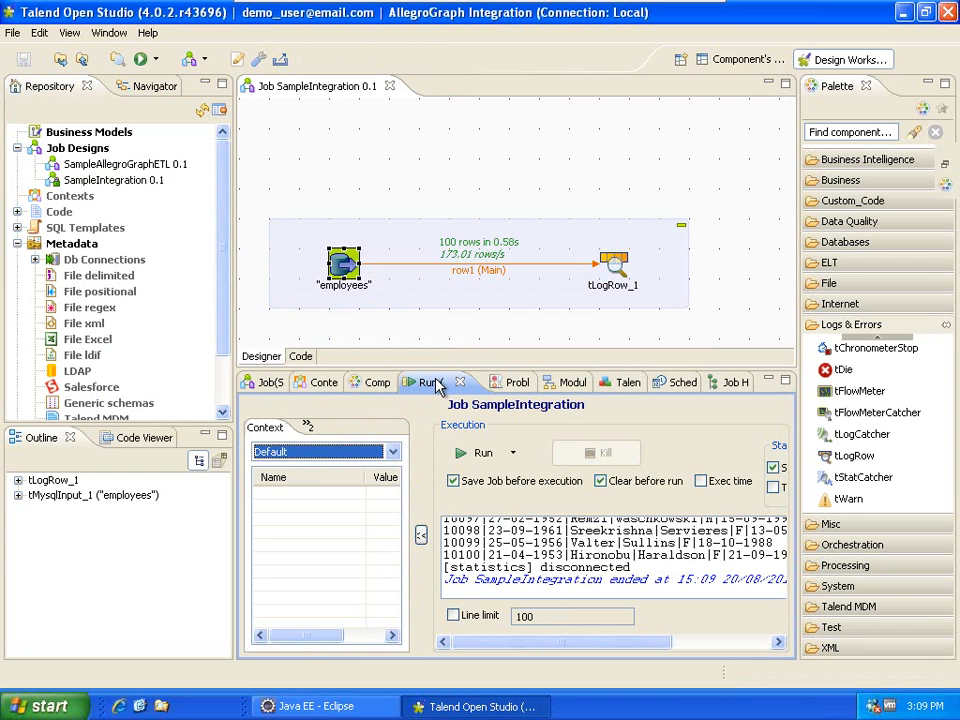
double_click(432, 382)
left_click_drag(911, 545, 911, 262)
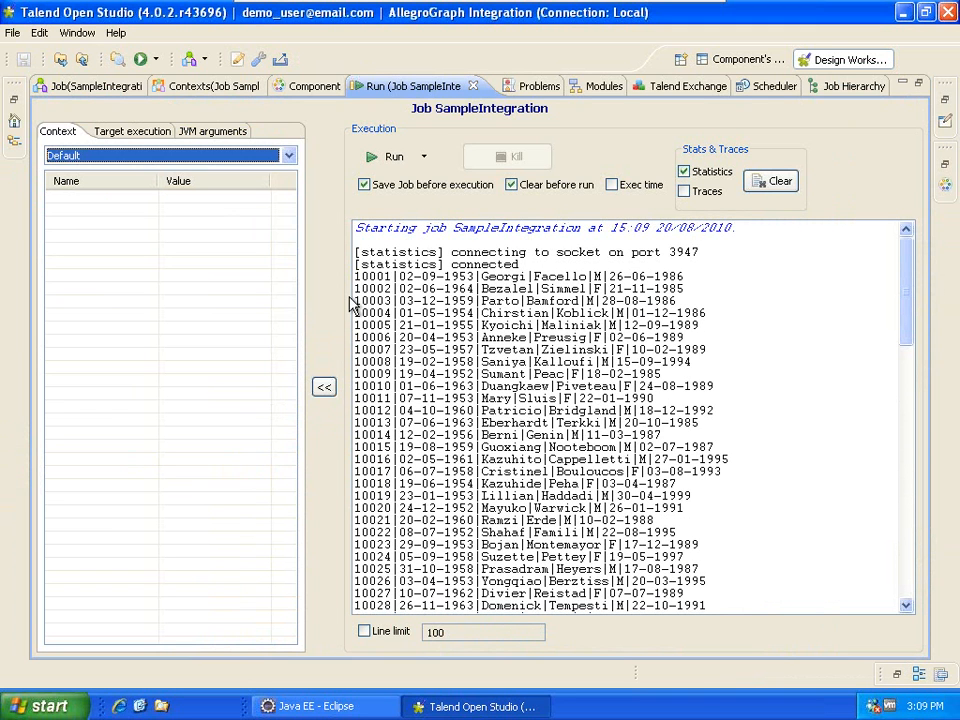
left_click_drag(355, 276, 466, 276)
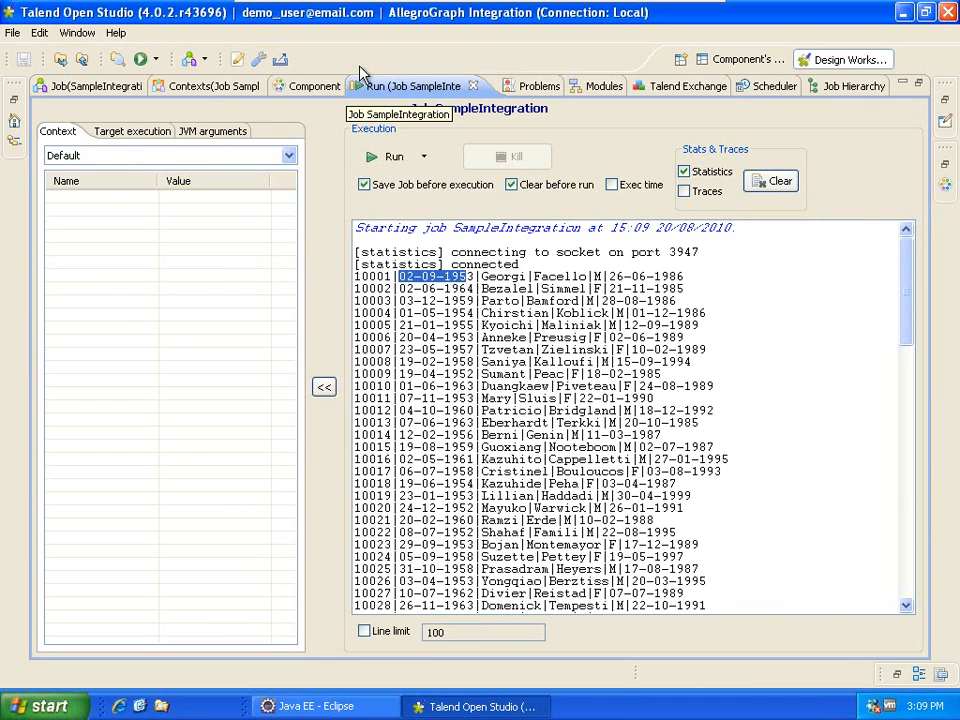
double_click(401, 87)
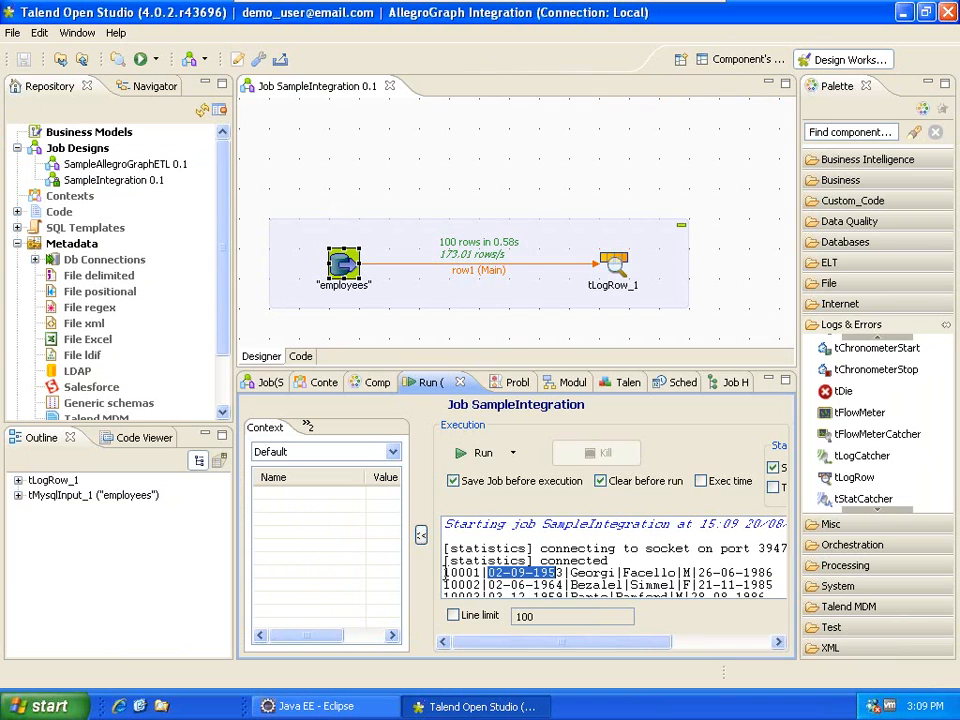
left_click_drag(445, 572, 772, 572)
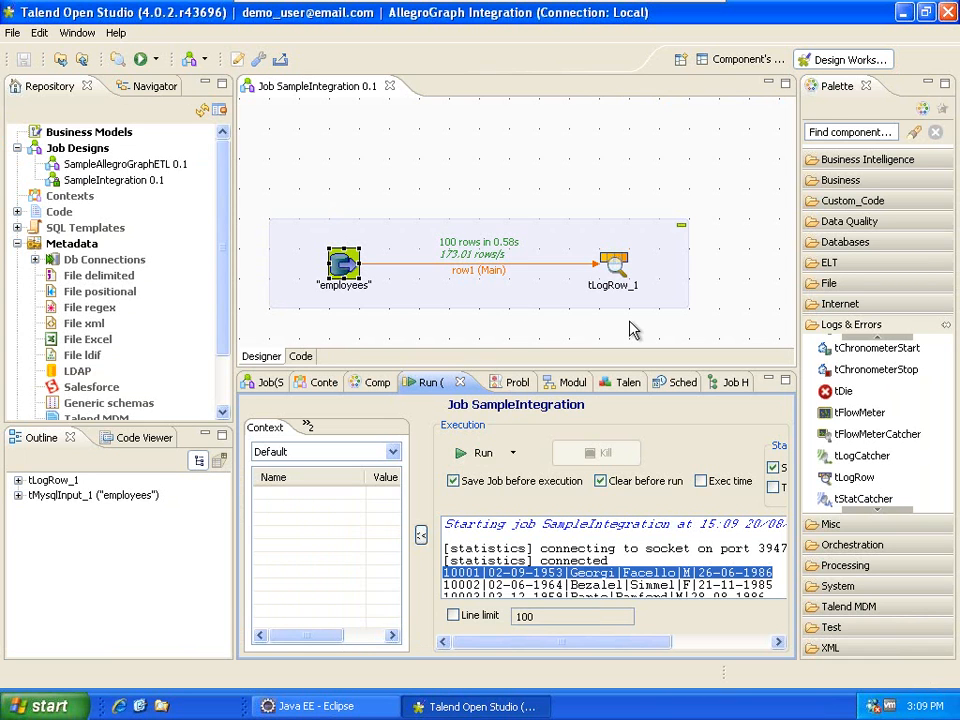
Add a tMap component from the Processing palette group to the canvas.
left_click(876, 328)
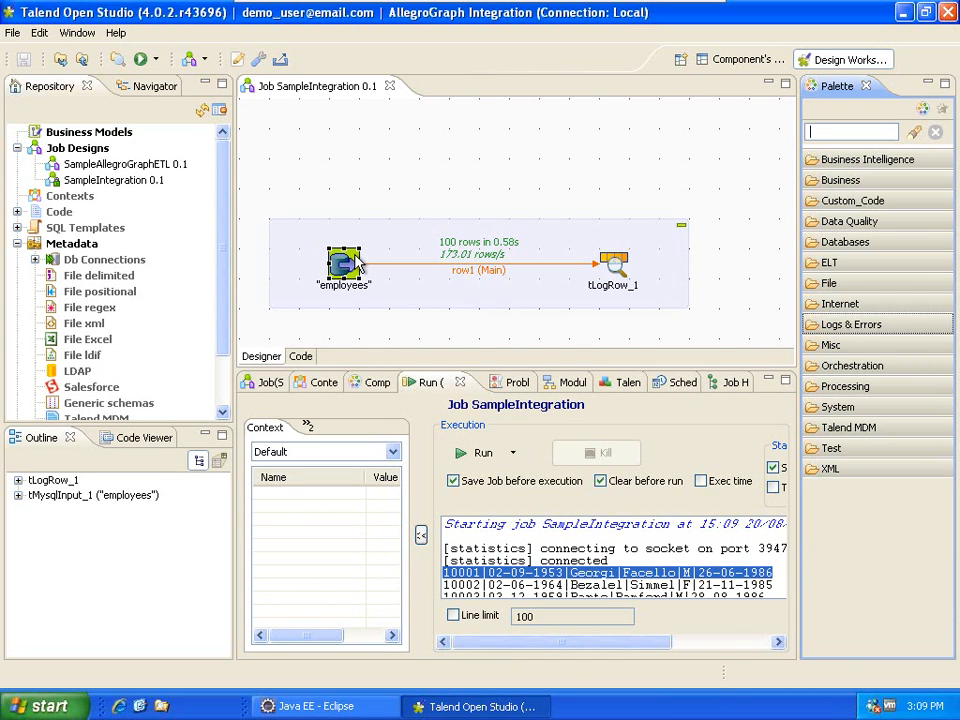
left_click(848, 386)
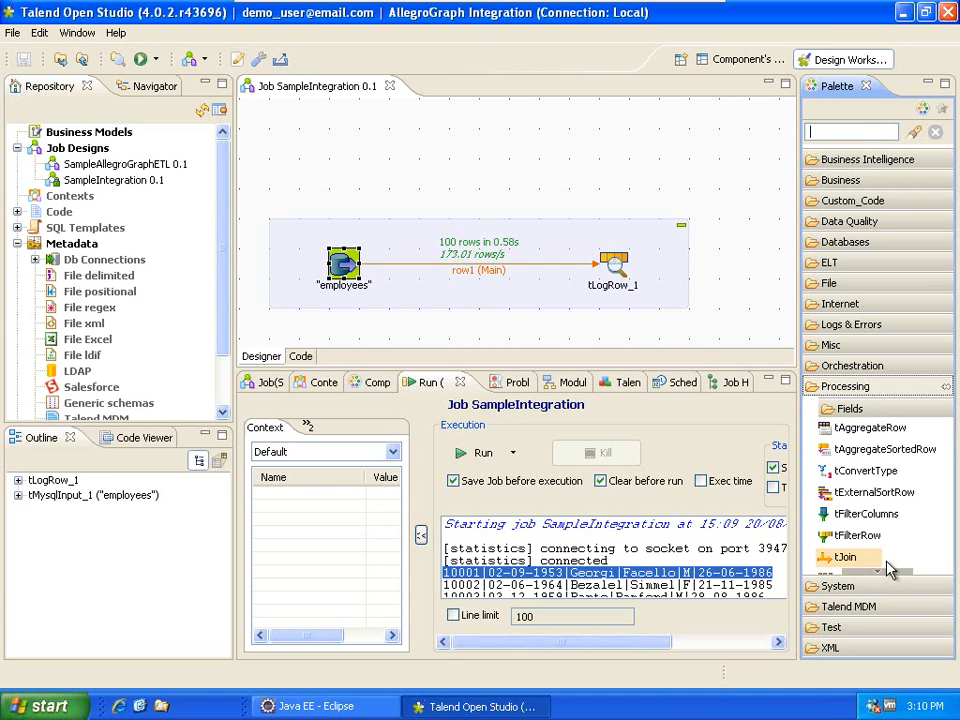
left_click(890, 568)
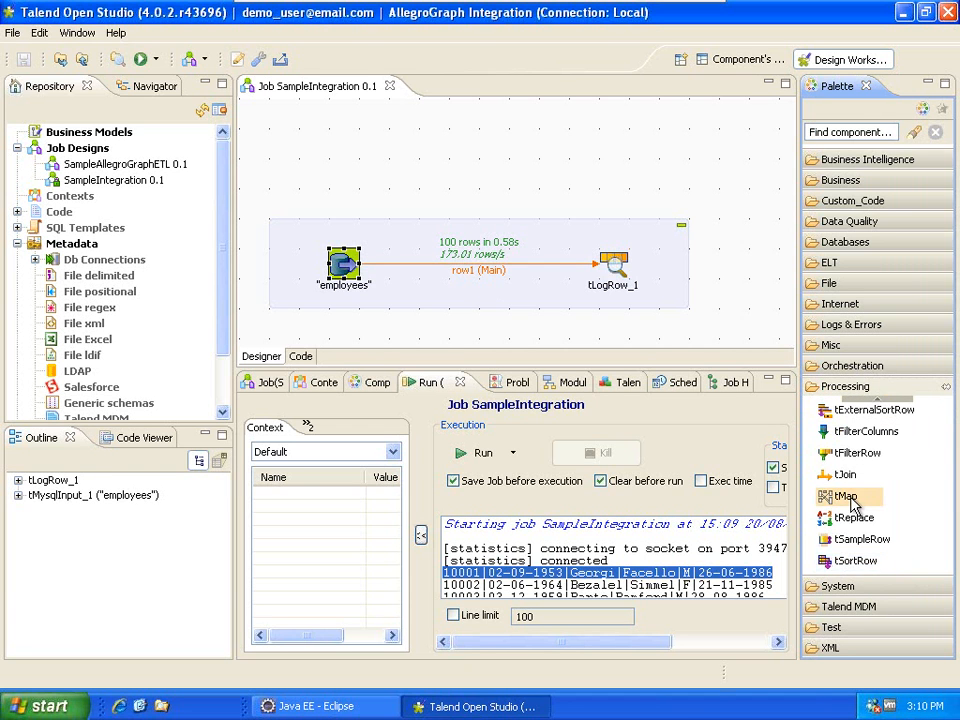
left_click_drag(851, 505, 703, 235)
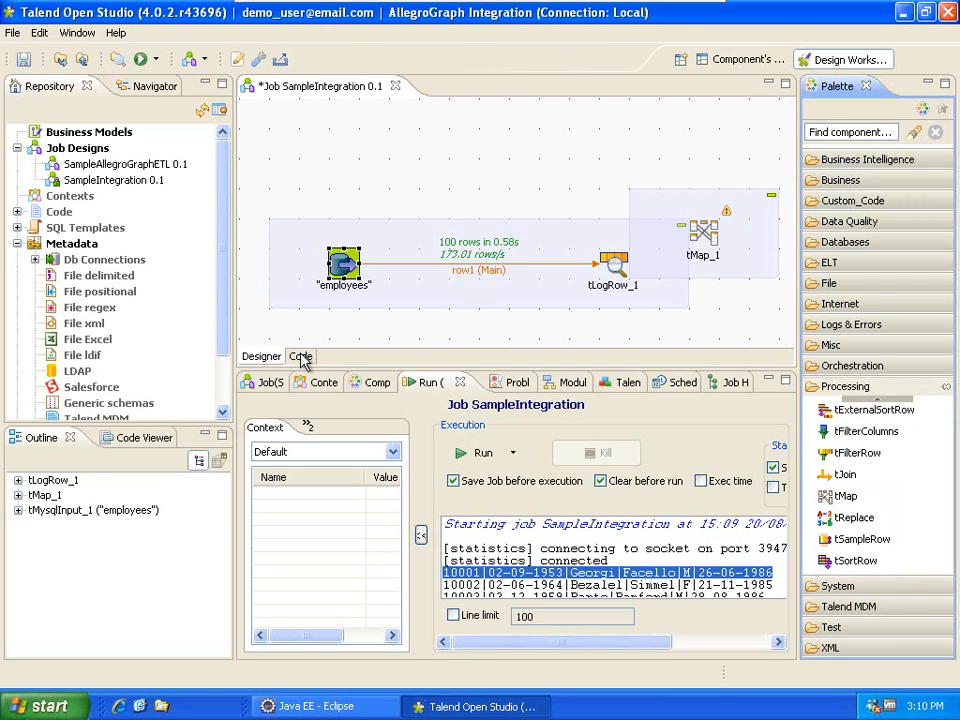
Connect tLogRow_1 to tMap_1 with a Main row link and bring up its mapping editor.
left_click_drag(616, 270, 552, 266)
right_click(550, 265)
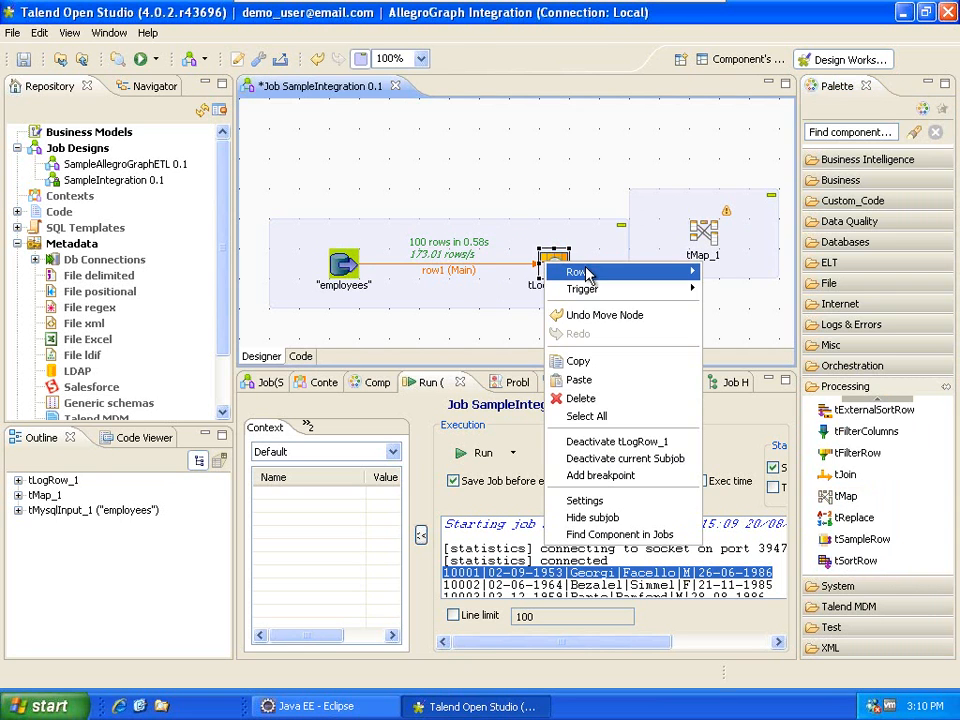
mouse_move(590, 271)
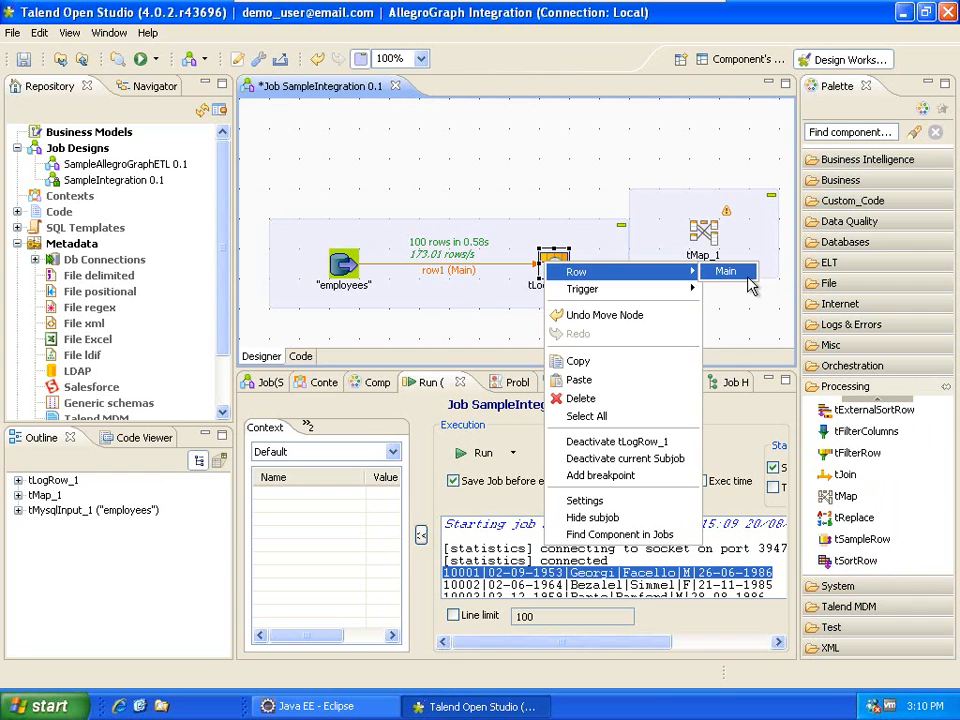
left_click(745, 273)
left_click(705, 264)
double_click(700, 268)
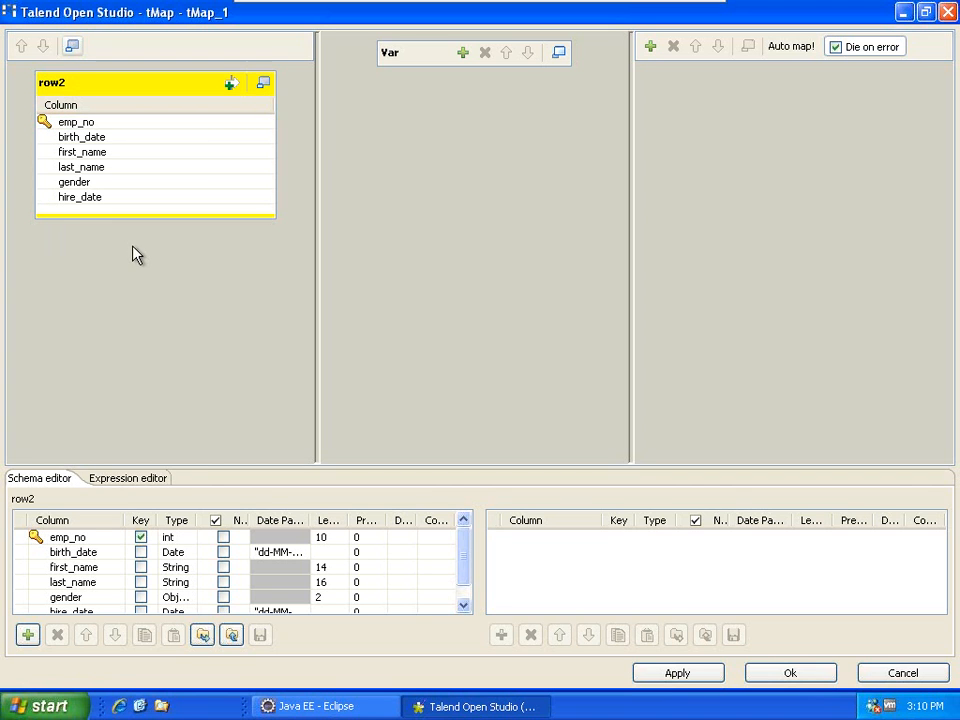
Add a new tMap output table named ntriple.
left_click(650, 46)
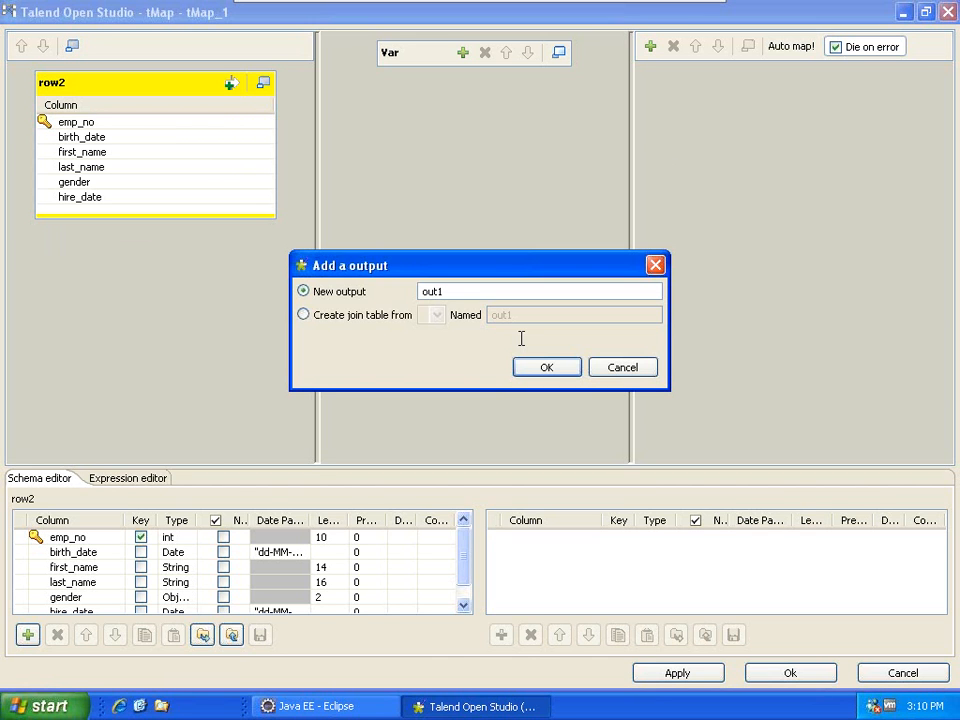
left_click_drag(462, 293, 398, 292)
type("ntriple")
left_click(538, 370)
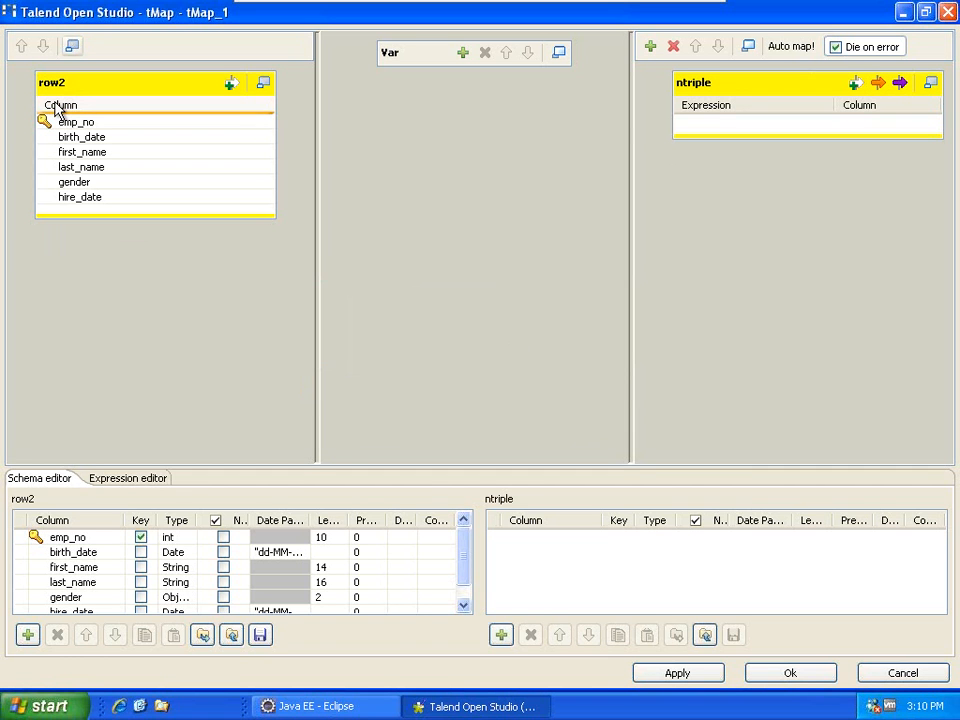
Map row2.emp_no into ntriple as a String column and bring up its Expression Builder.
left_click_drag(62, 121, 684, 127)
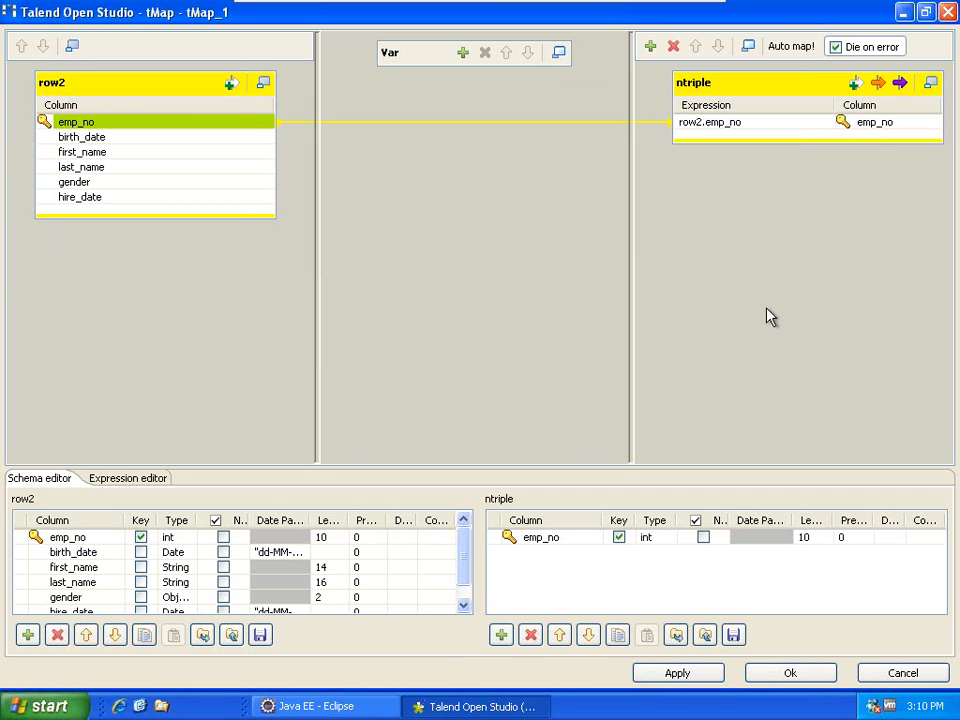
left_click(640, 539)
left_click(729, 595)
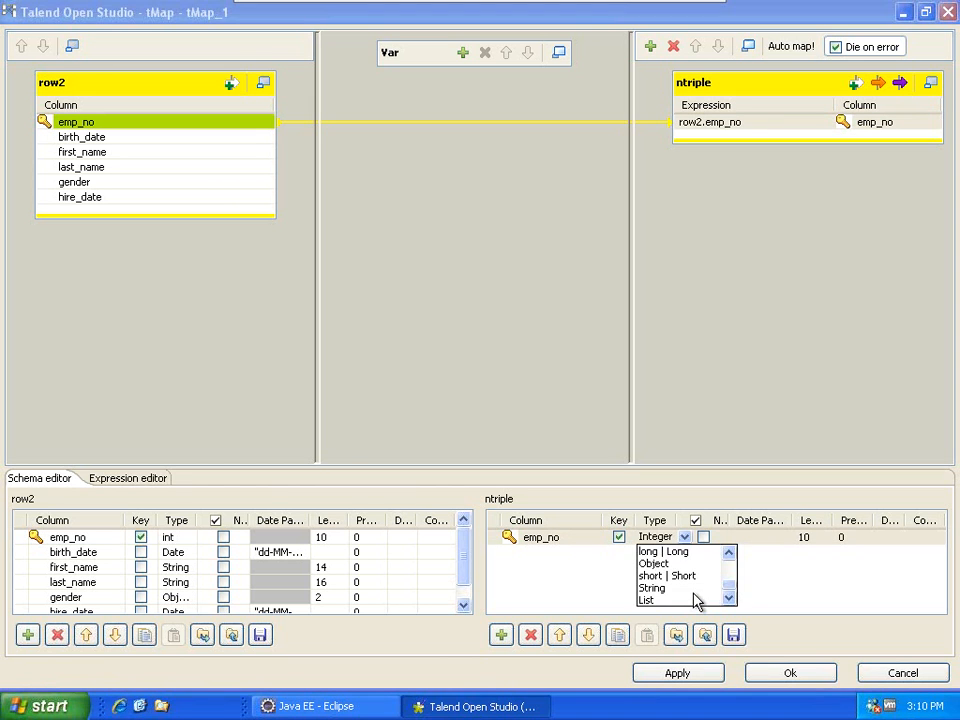
left_click(655, 588)
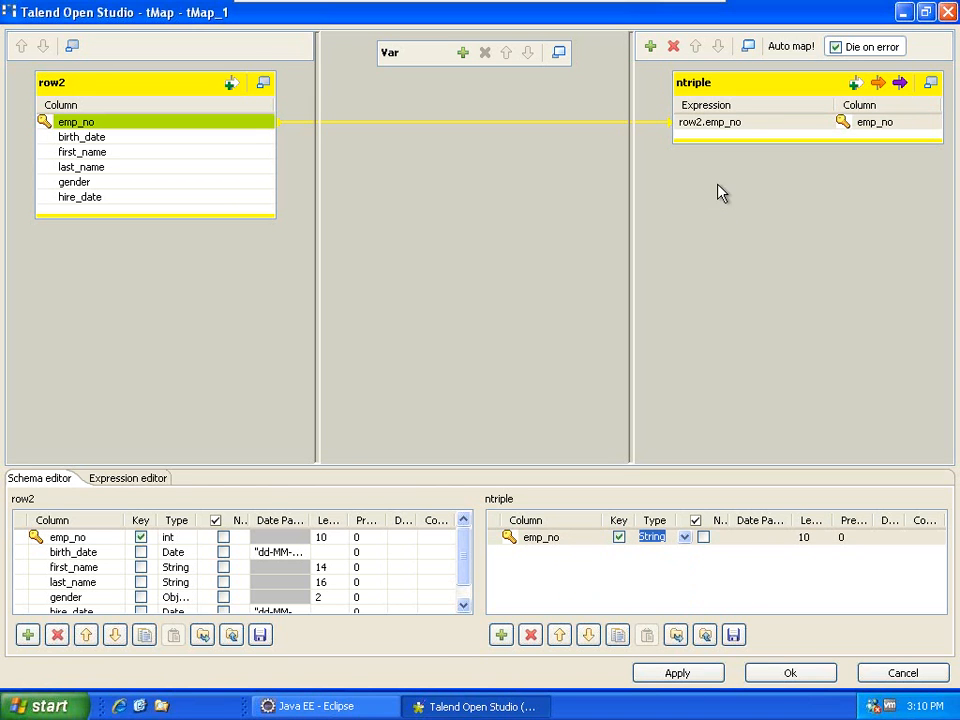
left_click(708, 123)
left_click(752, 330)
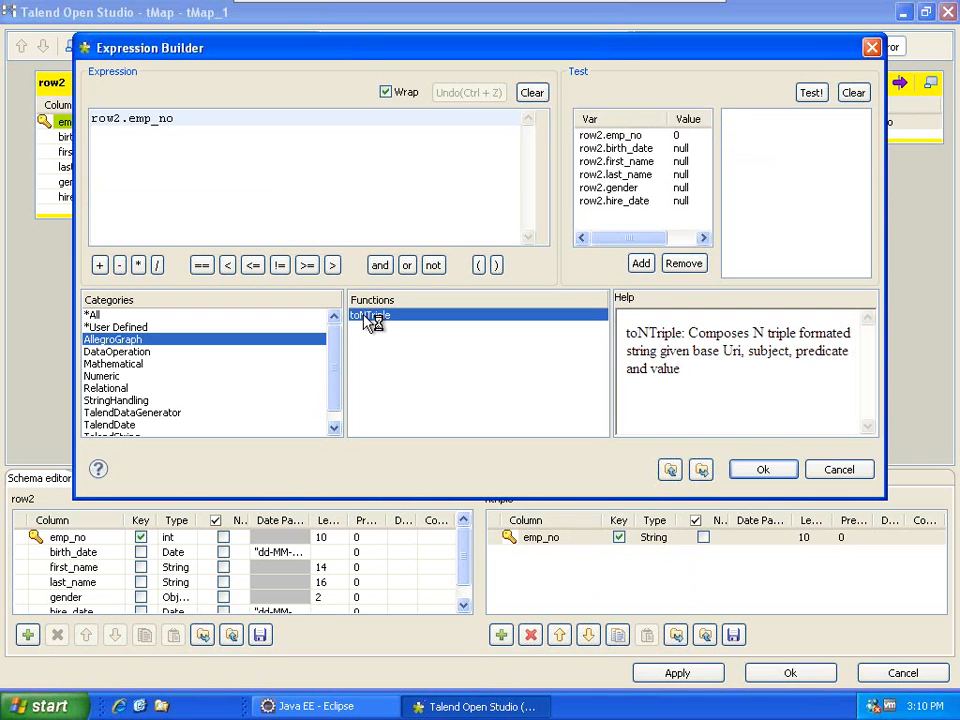
Insert NTripleUtils.toNTriple and replace its "Person1" subject with row2.emp_no.
double_click(366, 316)
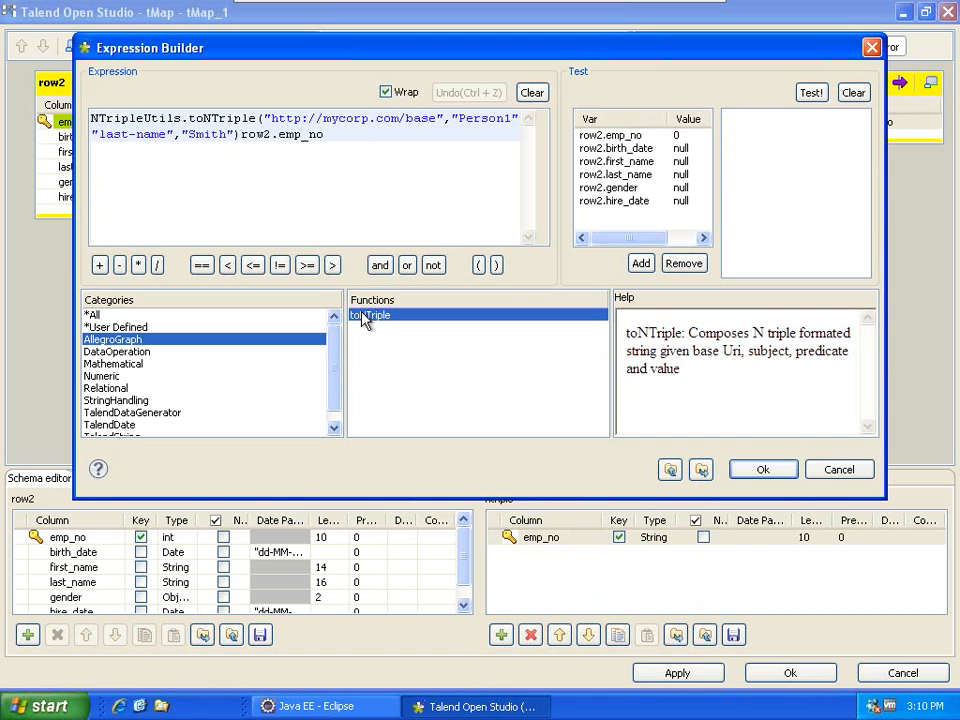
left_click(263, 118)
left_click_drag(265, 118, 440, 121)
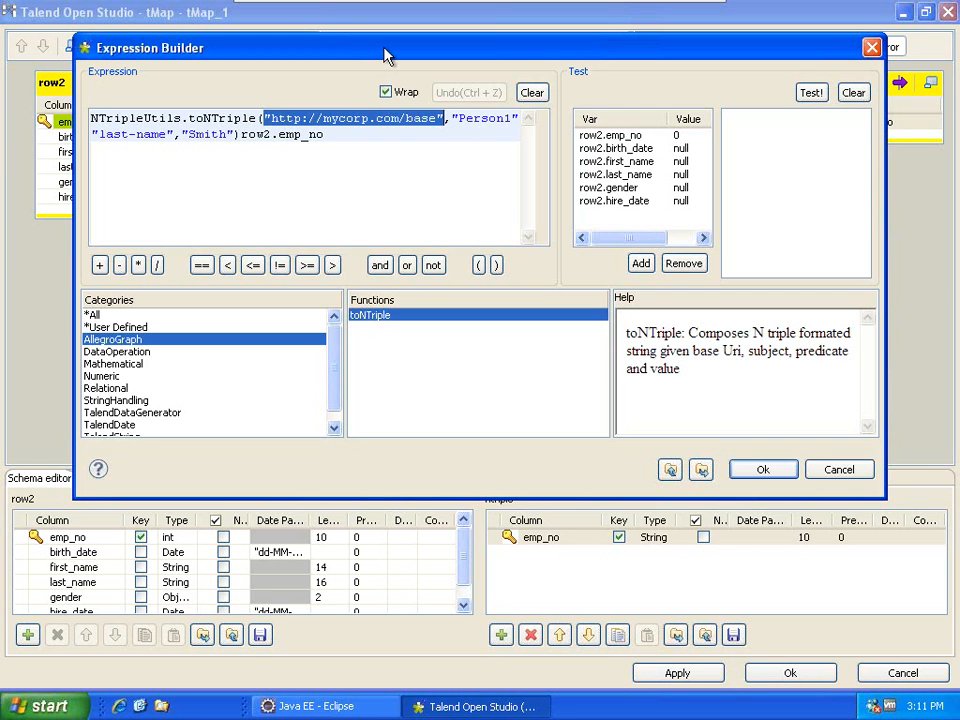
left_click_drag(386, 53, 371, 159)
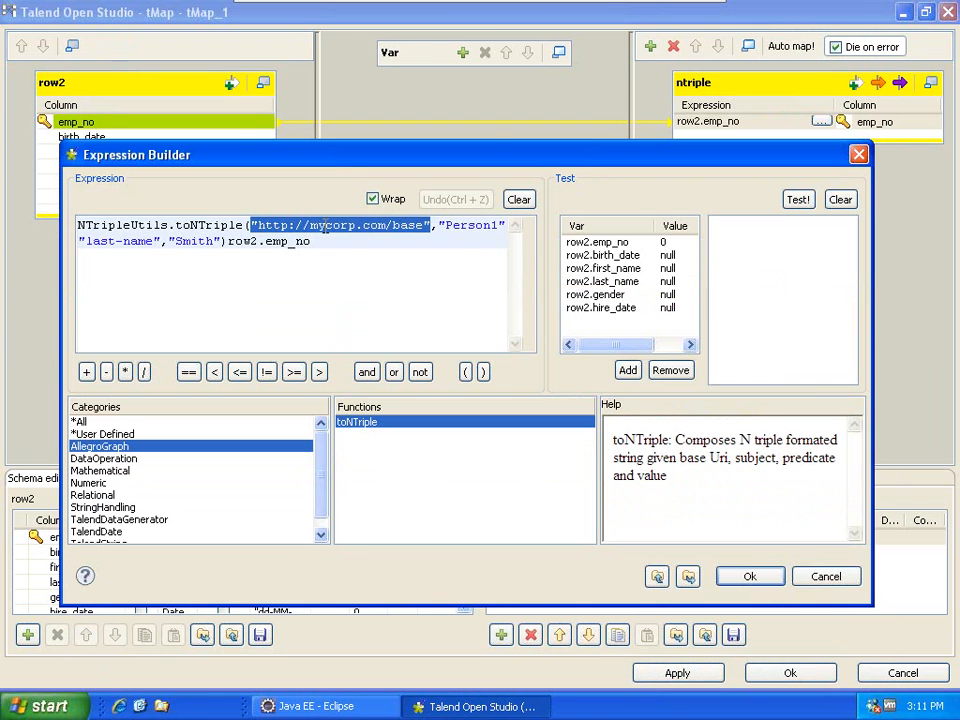
left_click(320, 225)
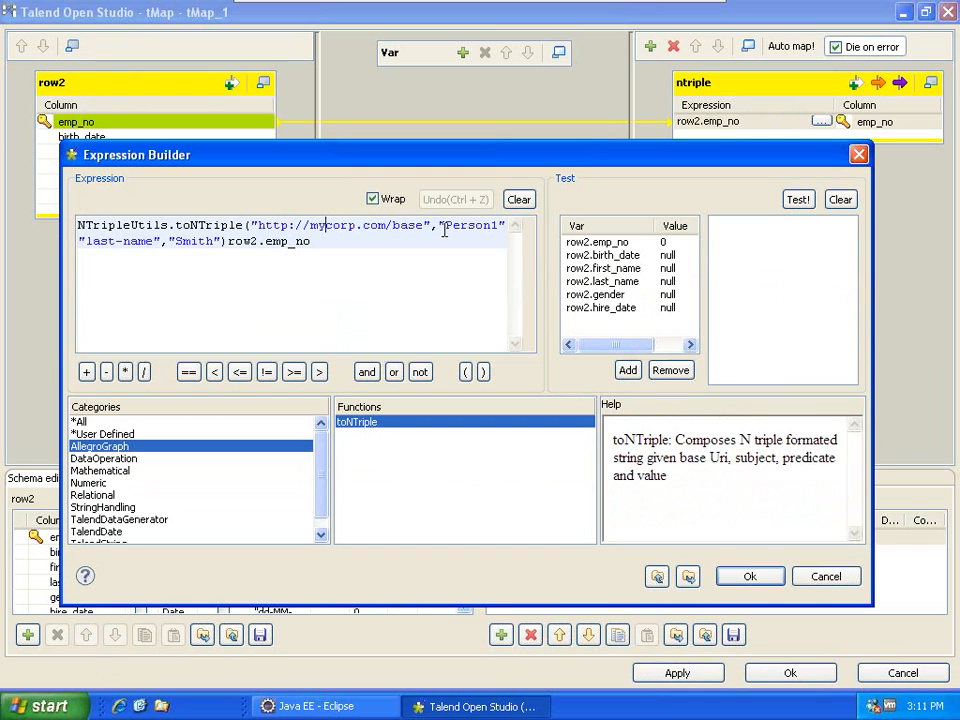
left_click_drag(439, 226, 506, 226)
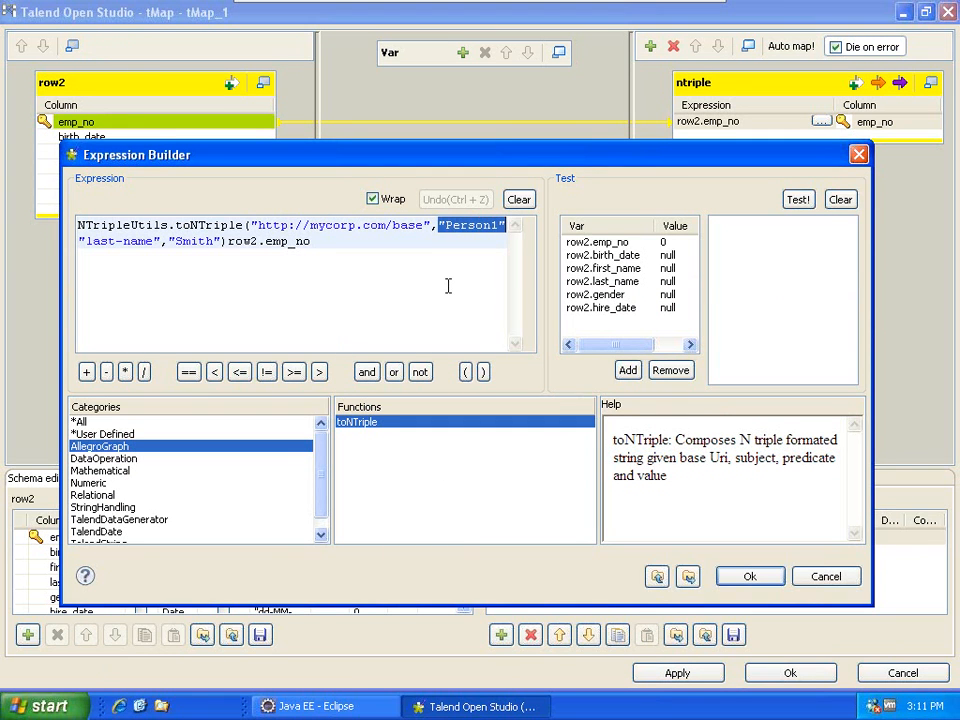
key("Delete")
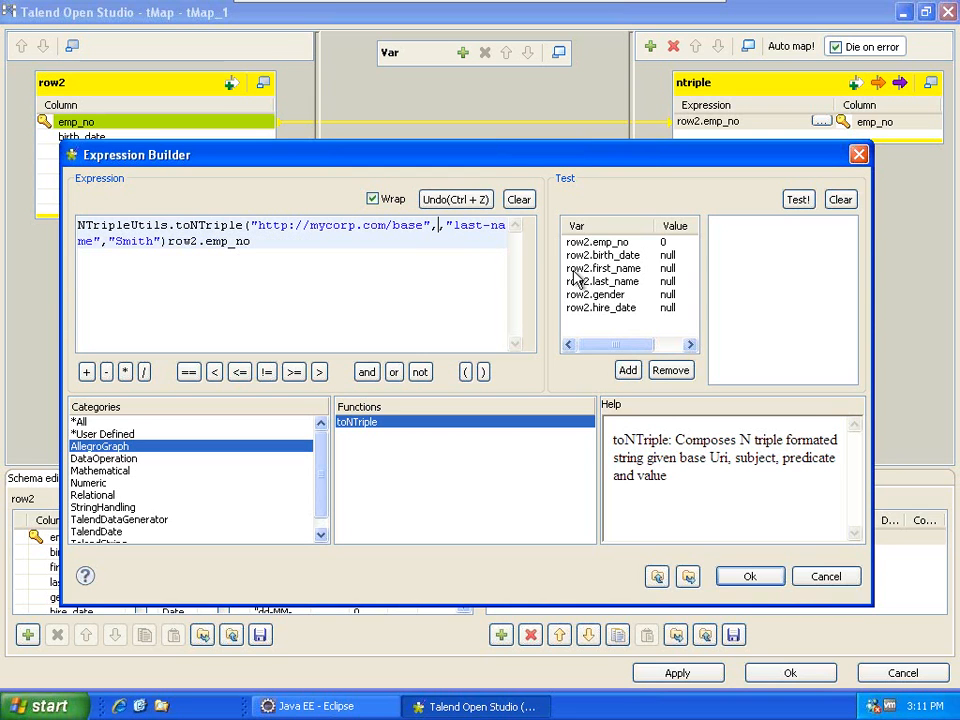
left_click(578, 243)
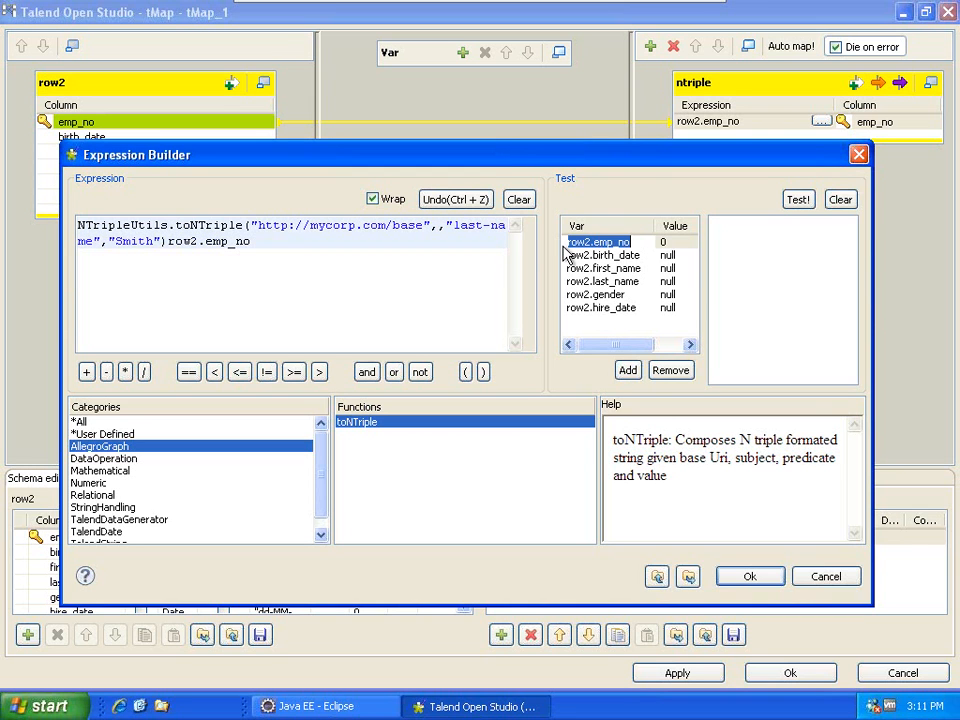
left_click(629, 218)
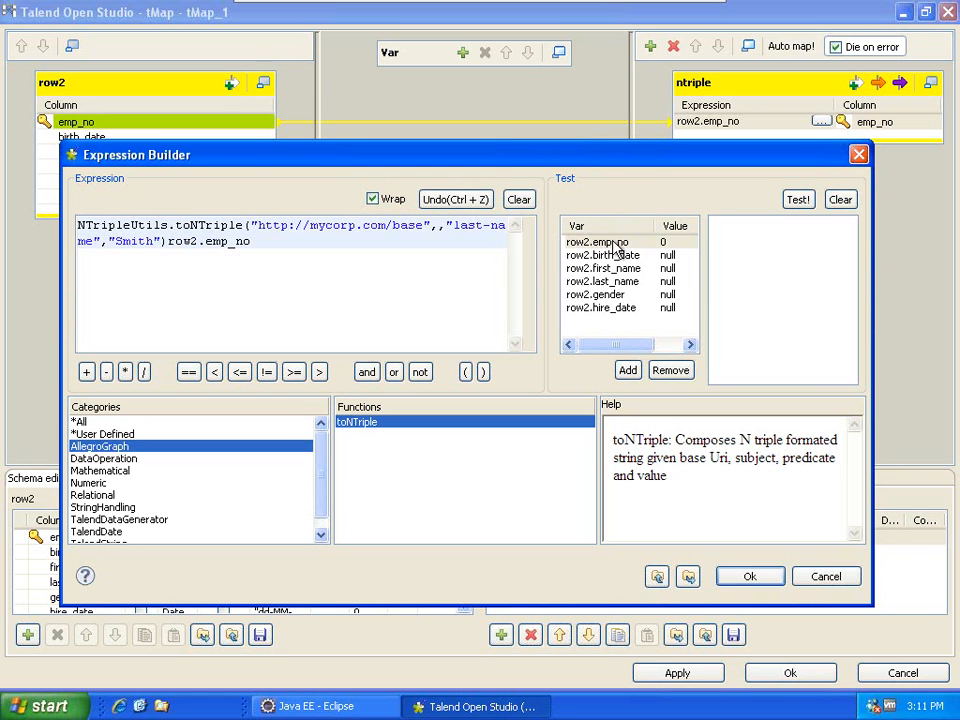
left_click_drag(614, 245, 447, 225)
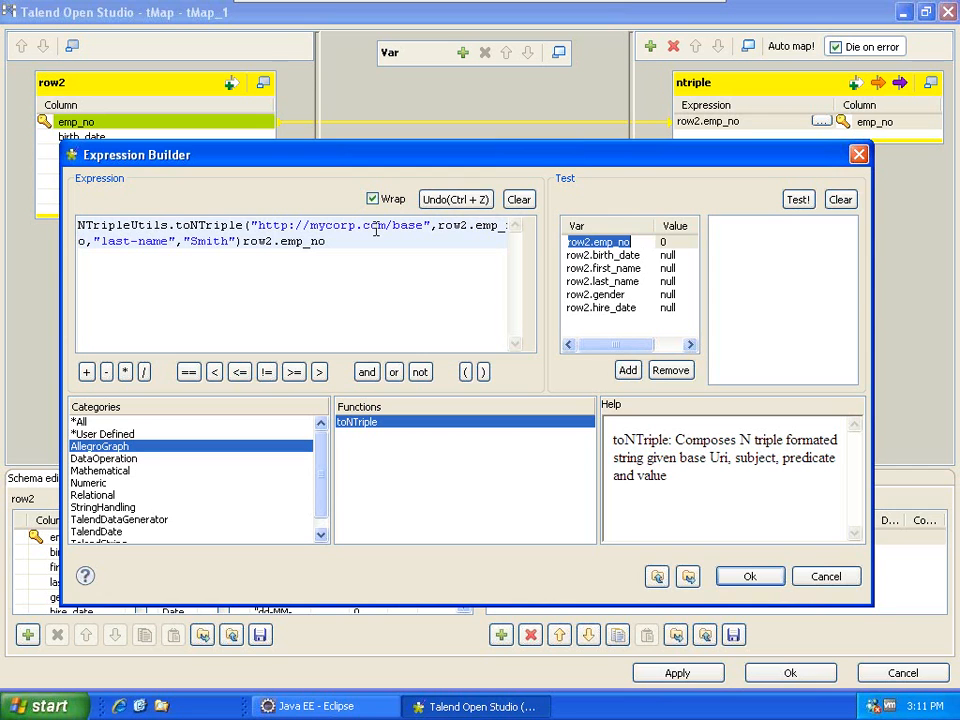
left_click_drag(437, 226, 510, 224)
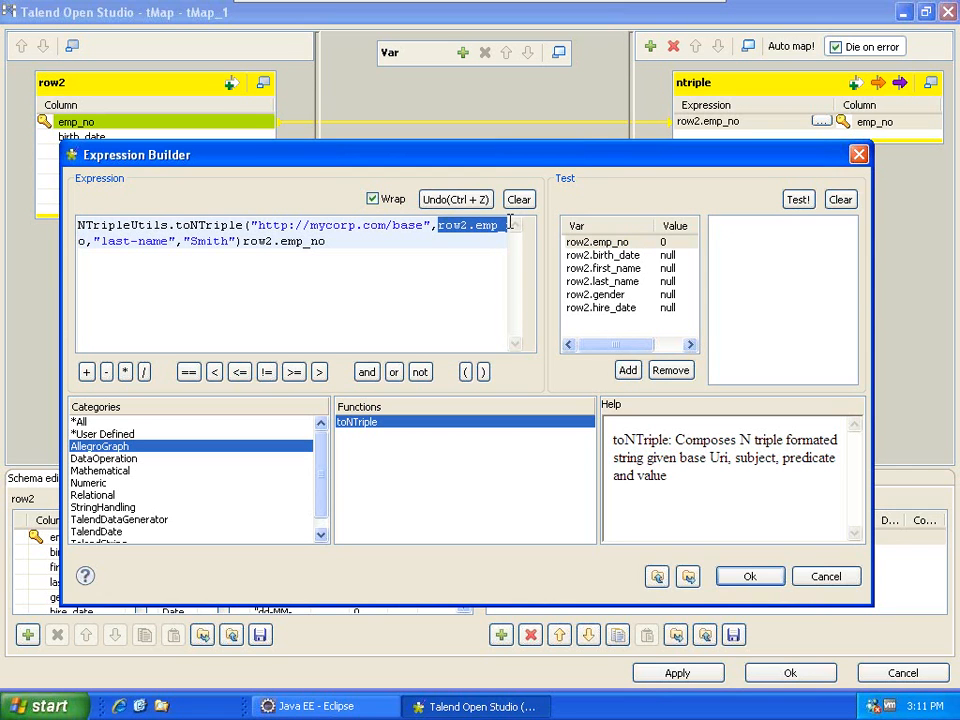
Replace "Smith" with row2.last_name and remove the trailing row2.emp_no.
left_click(114, 243)
left_click_drag(101, 241, 232, 254)
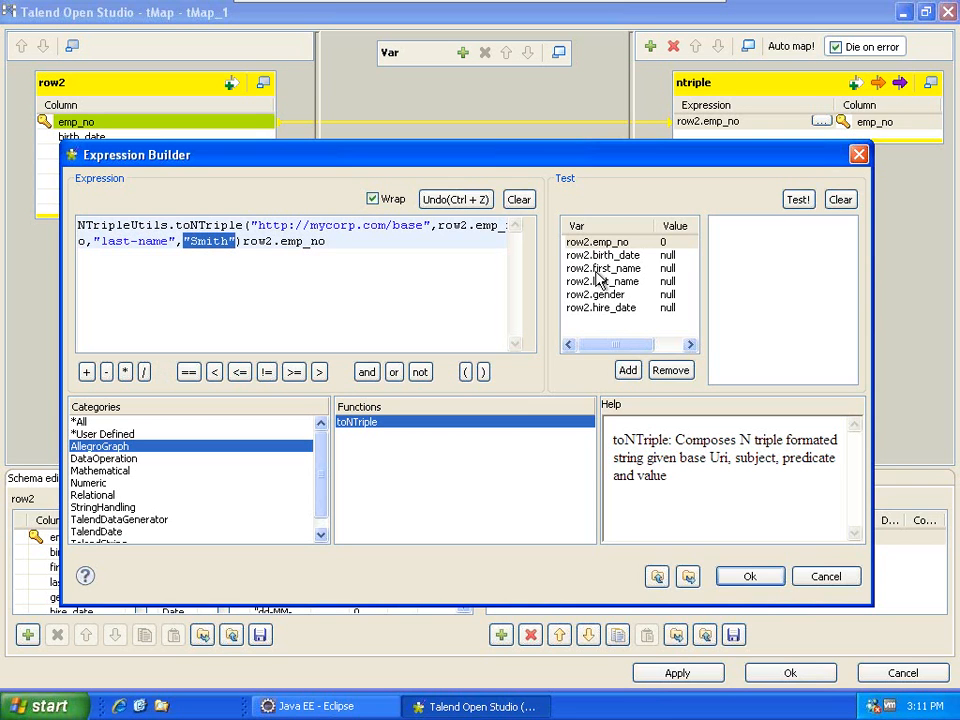
left_click_drag(606, 281, 341, 241)
key("Delete")
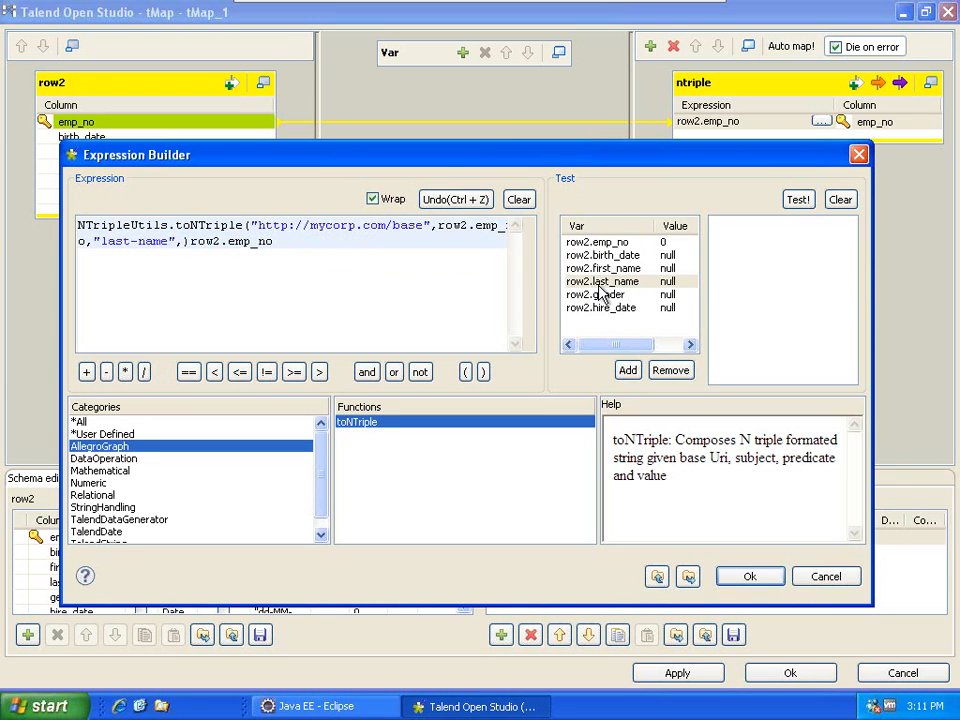
left_click_drag(599, 285, 378, 241)
key("Delete")
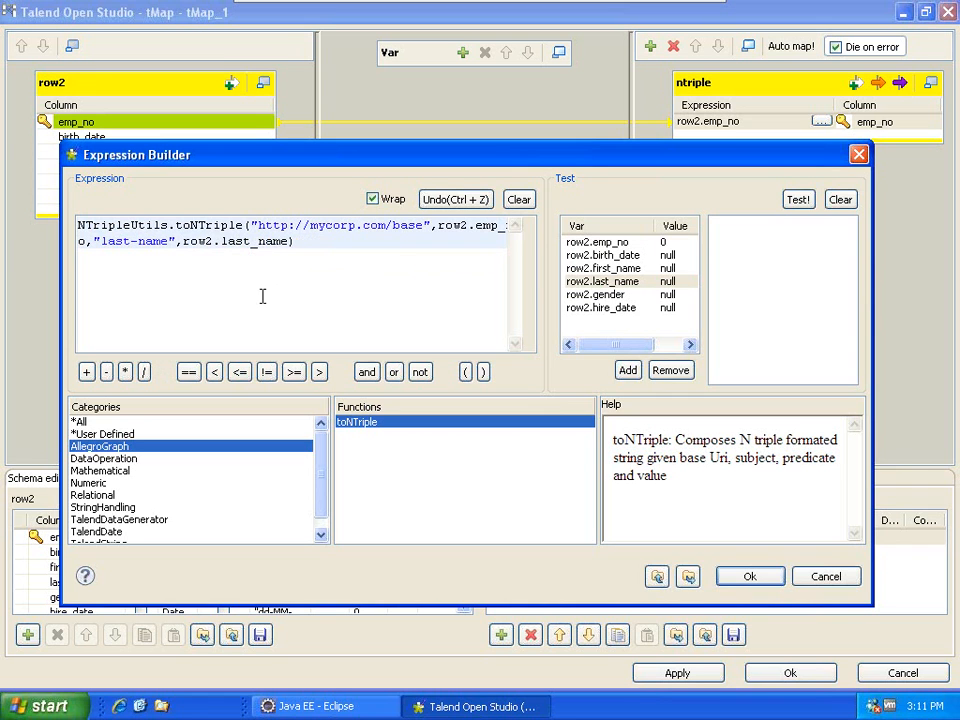
double_click(357, 228)
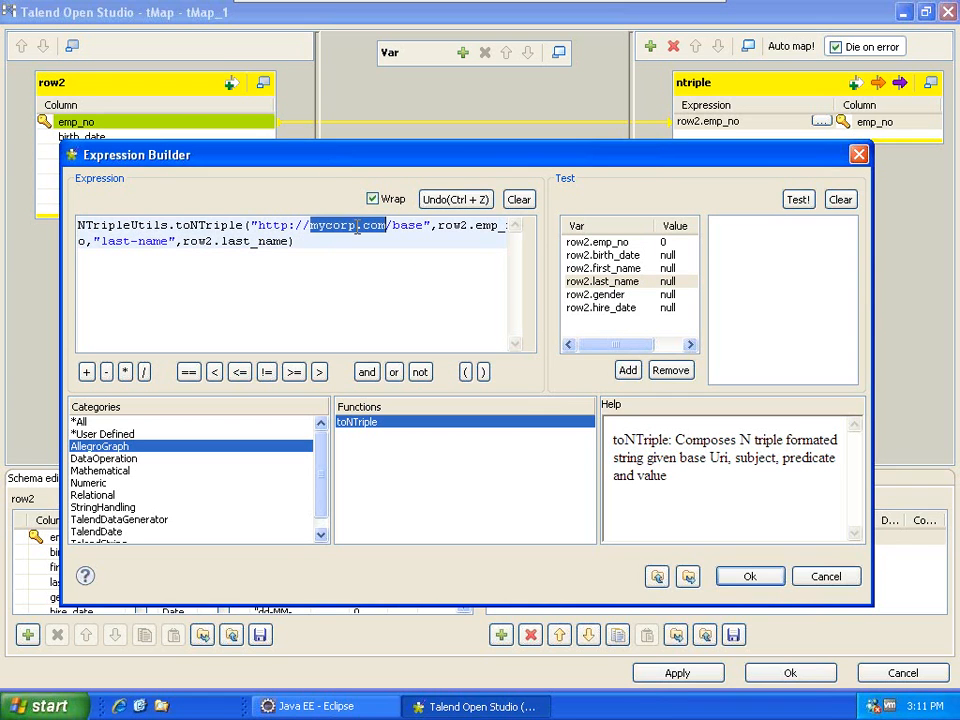
left_click(452, 228)
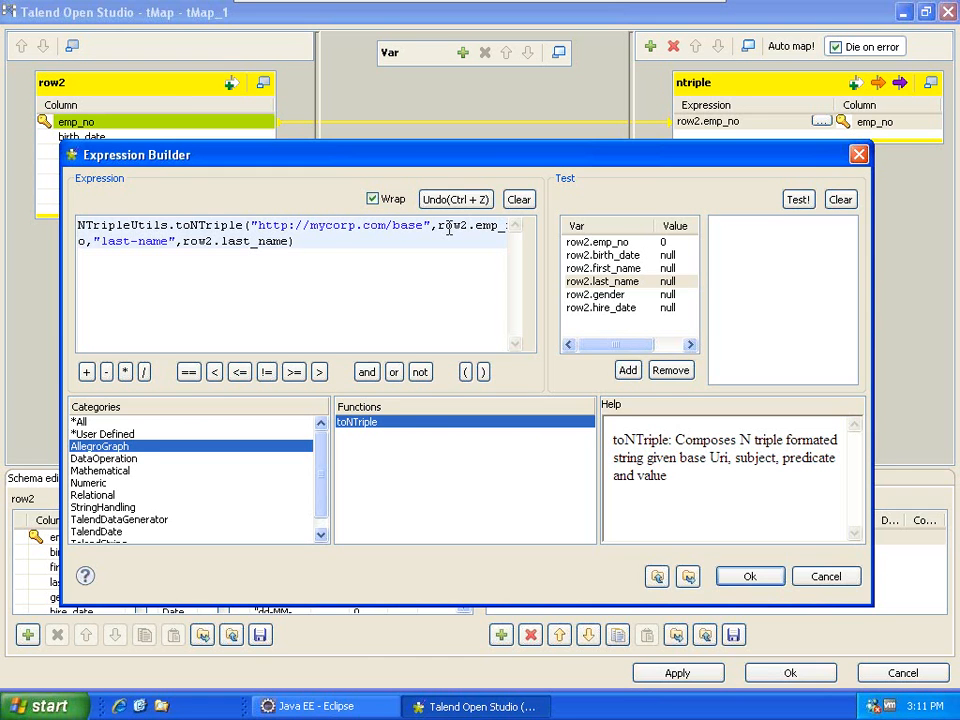
left_click_drag(290, 141, 288, 48)
Check the "last-name" and row2.last_name arguments of the toNTriple expression and accept it.
left_click_drag(870, 246, 952, 246)
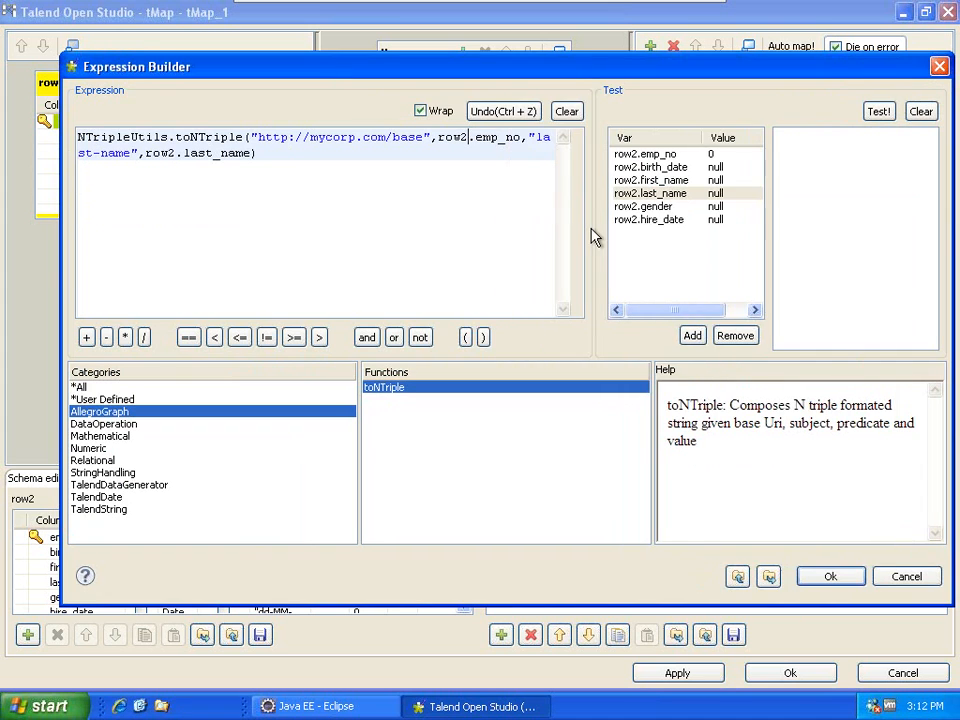
left_click_drag(595, 237, 716, 237)
left_click_drag(529, 137, 605, 137)
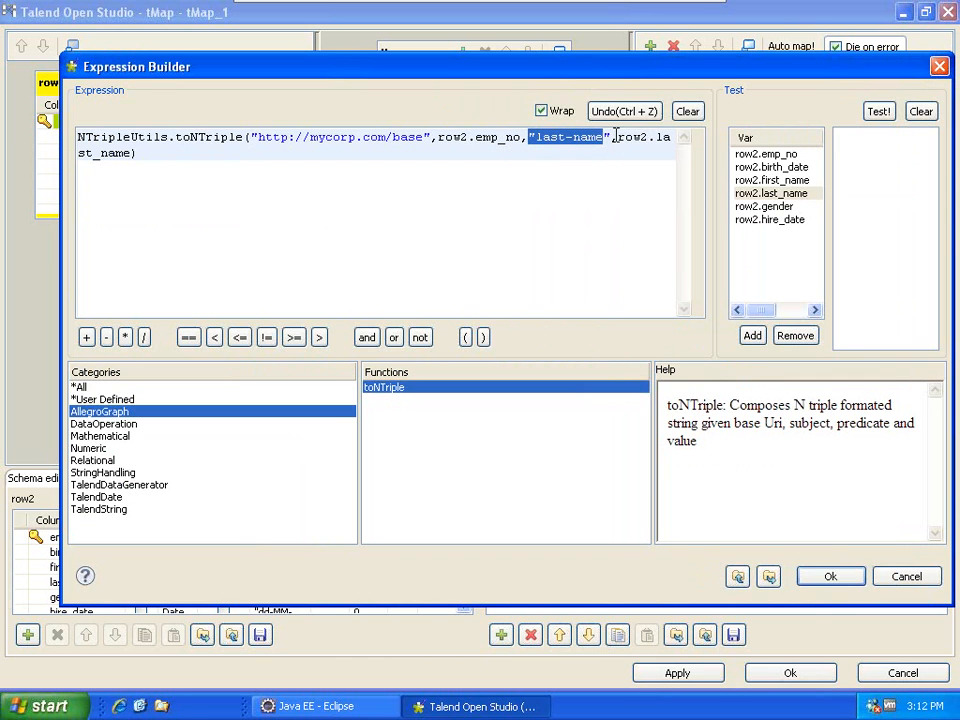
left_click_drag(616, 137, 635, 148)
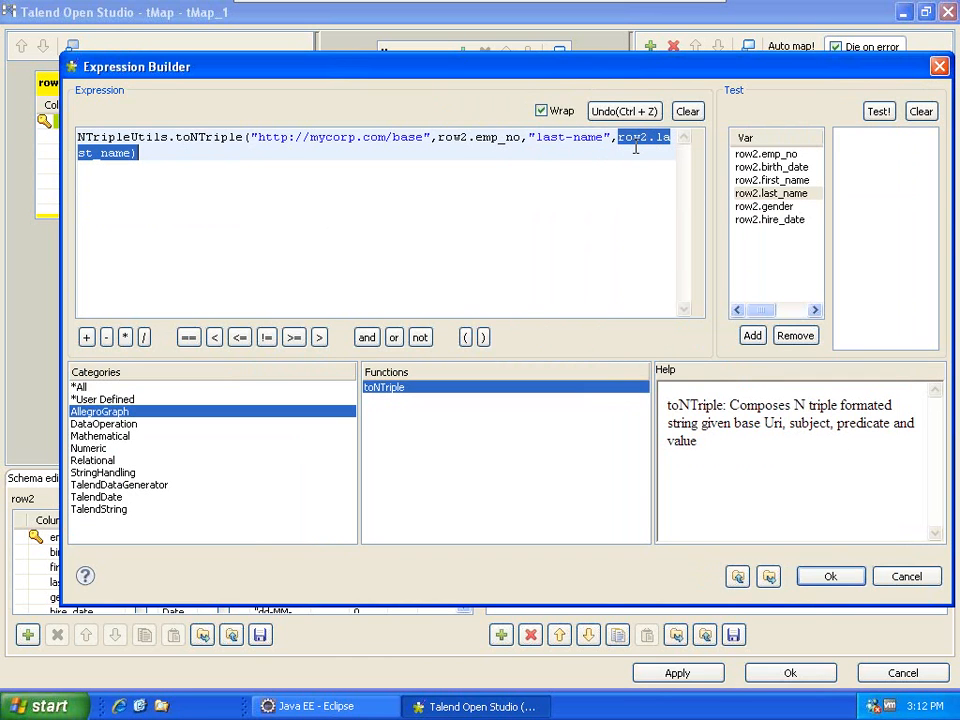
left_click(136, 153)
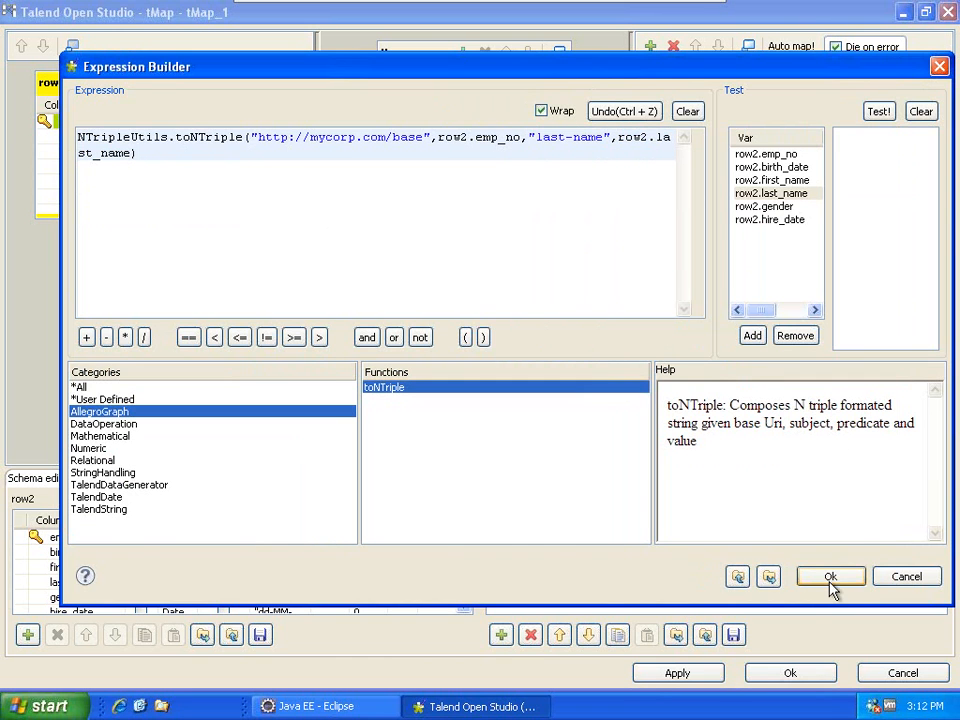
left_click(829, 579)
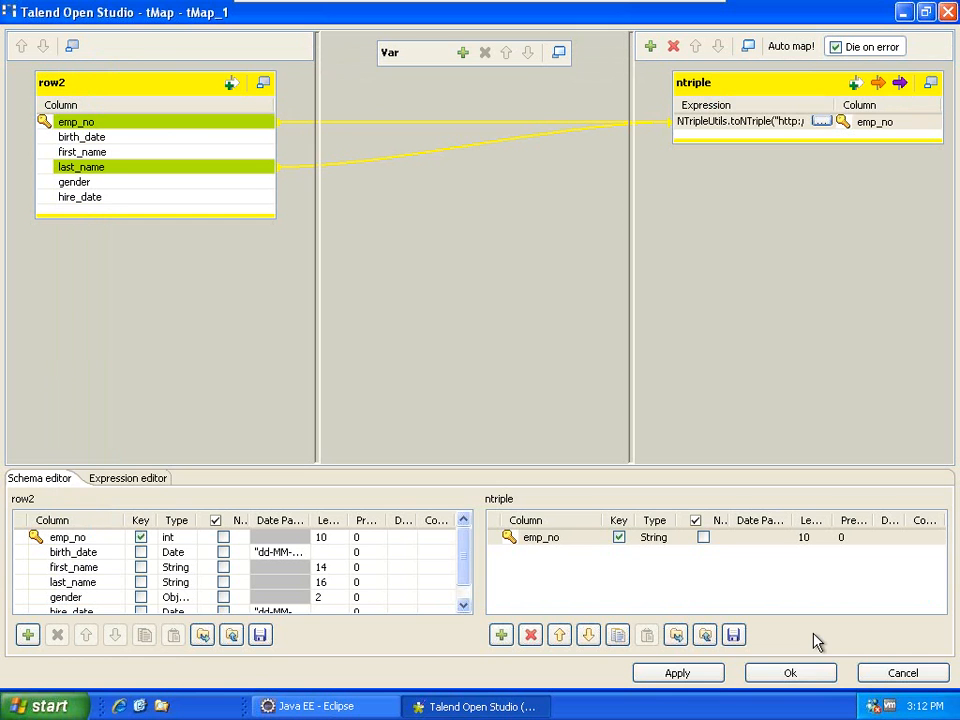
Shift tLogRow_1 and tMap_1 left and place a new tLogRow after tMap_1.
left_click(777, 678)
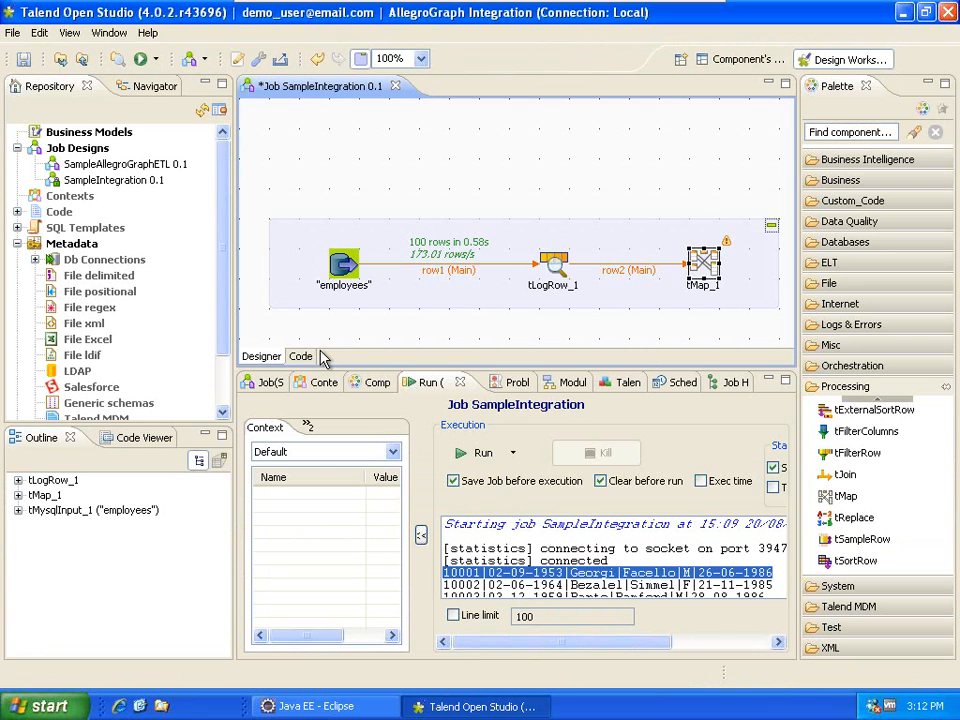
left_click_drag(553, 263, 463, 262)
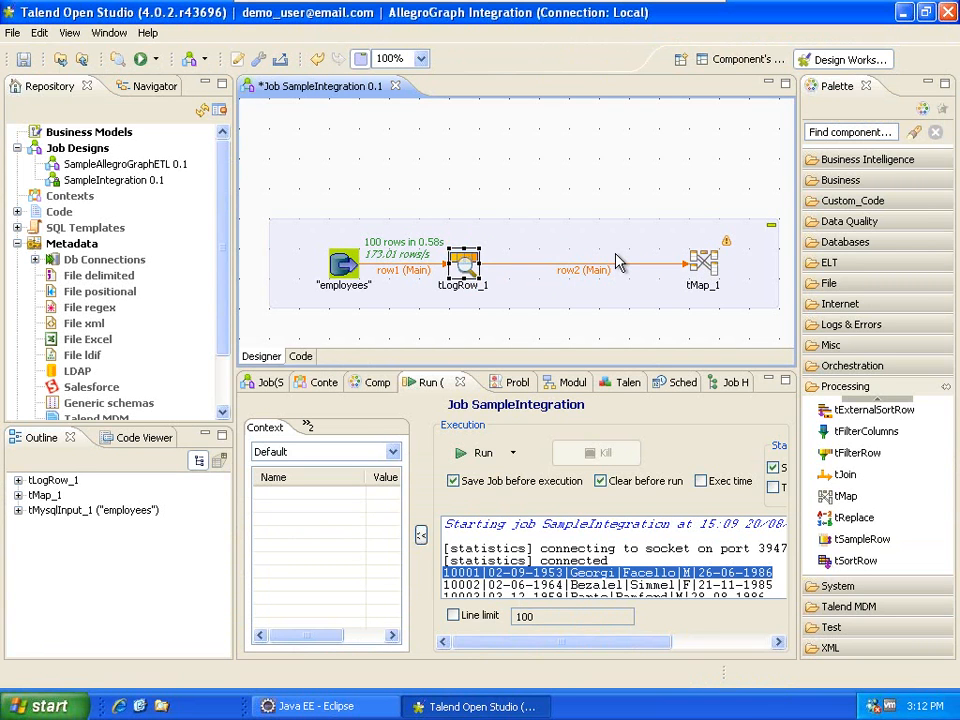
left_click_drag(703, 262, 553, 262)
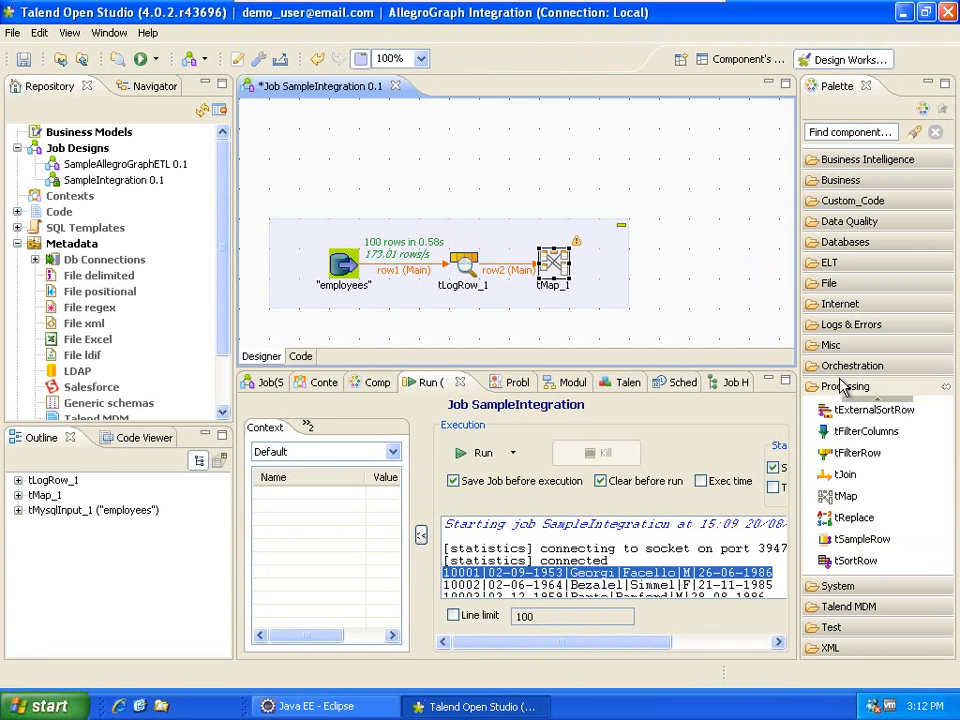
left_click(851, 324)
scroll(868, 488, "down", 1)
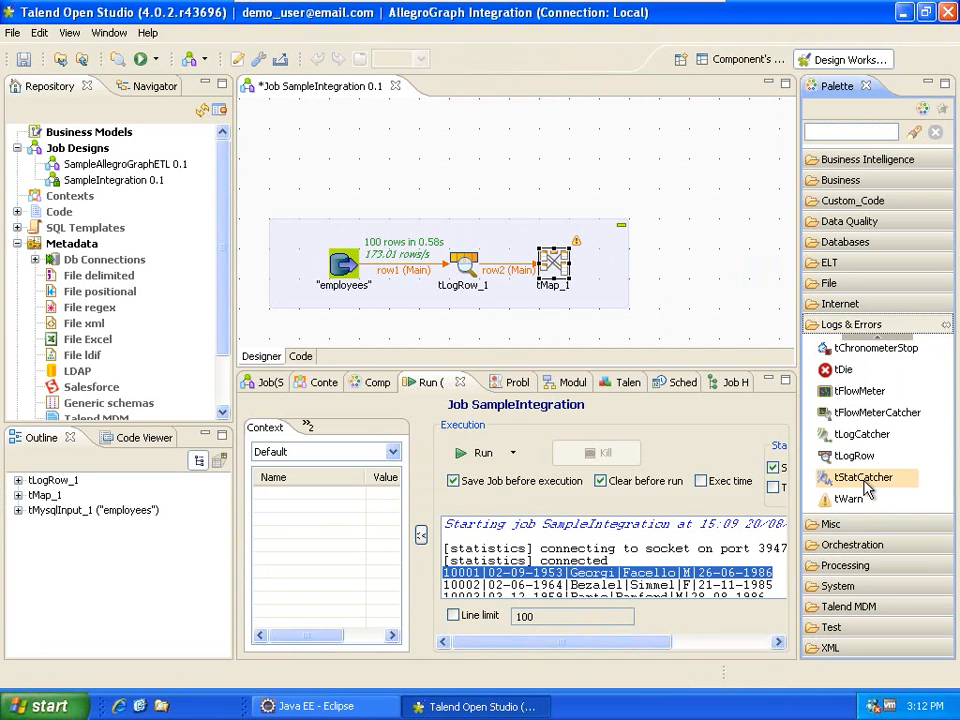
left_click_drag(854, 455, 703, 262)
Connect tMap_1's ntriple output to tLogRow_2.
right_click(556, 264)
mouse_move(627, 283)
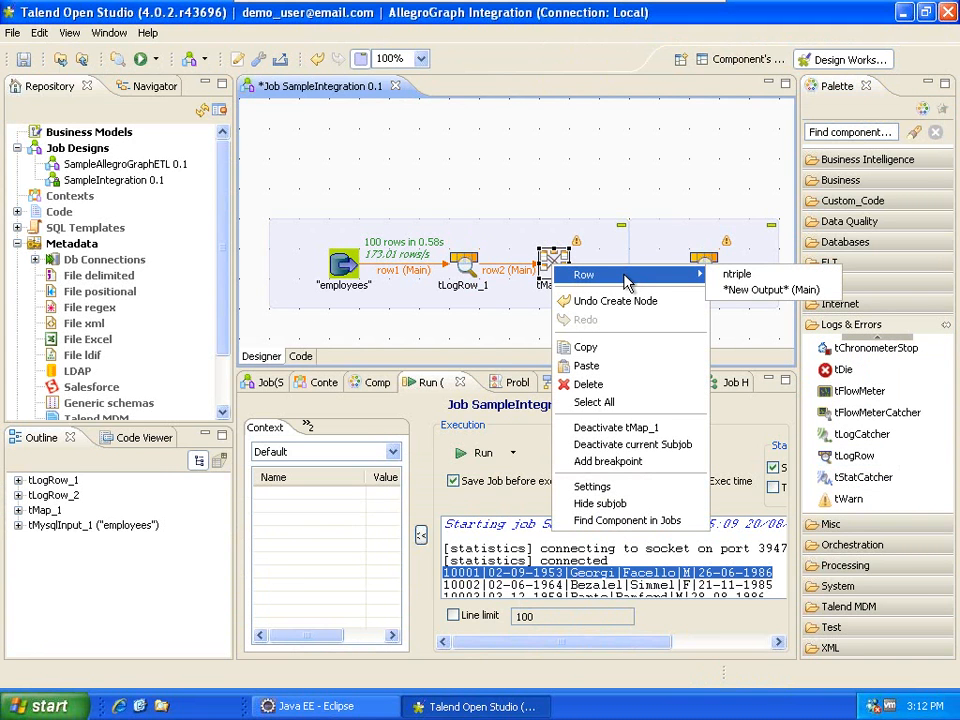
left_click(770, 289)
left_click(707, 275)
Sync the columns of tLogRow_1 and tLogRow_2 with their inputs.
left_click(463, 265)
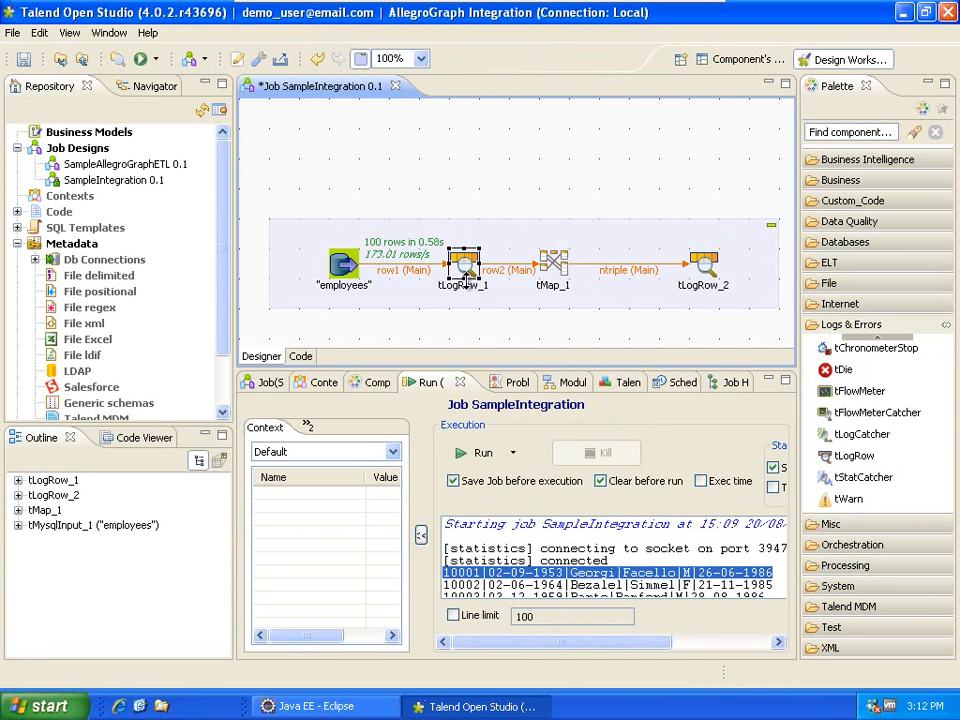
left_click(378, 383)
left_click(653, 435)
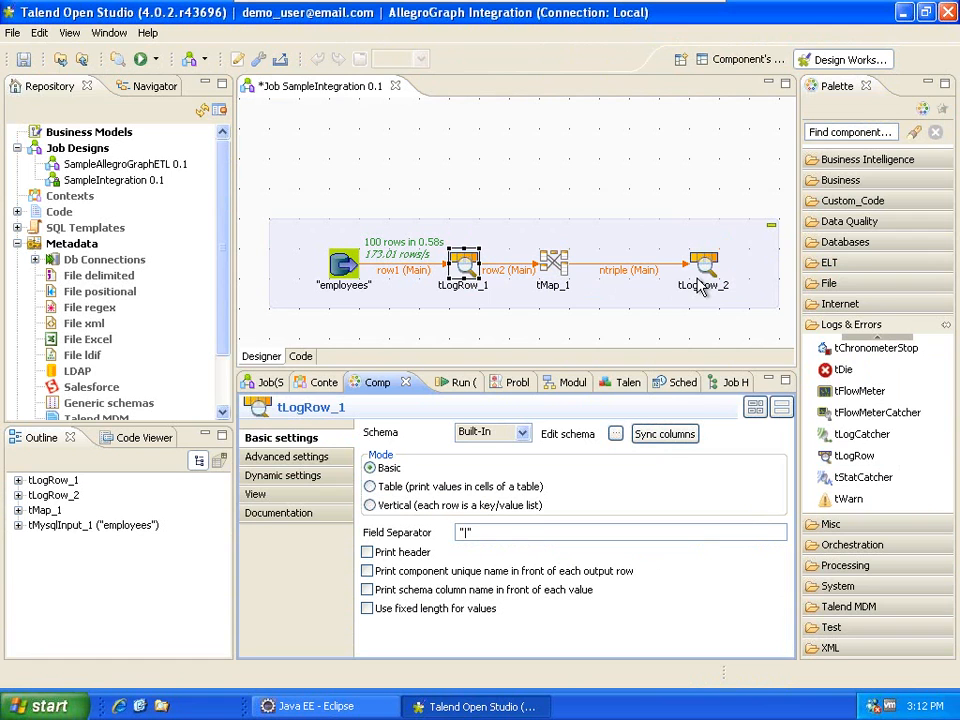
left_click(703, 265)
left_click(662, 436)
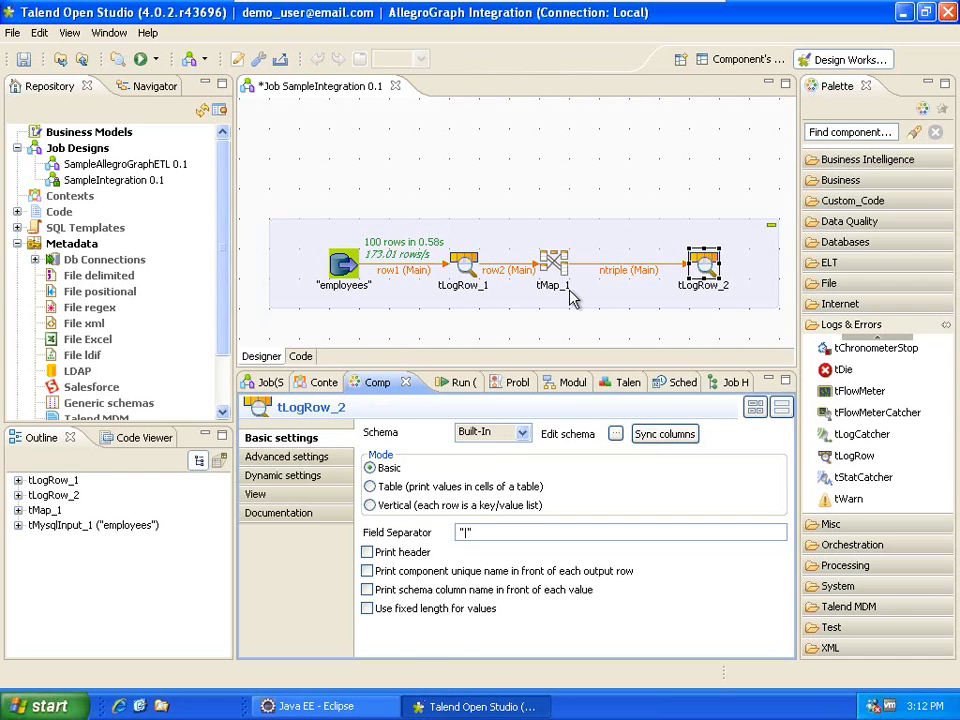
left_click(550, 262)
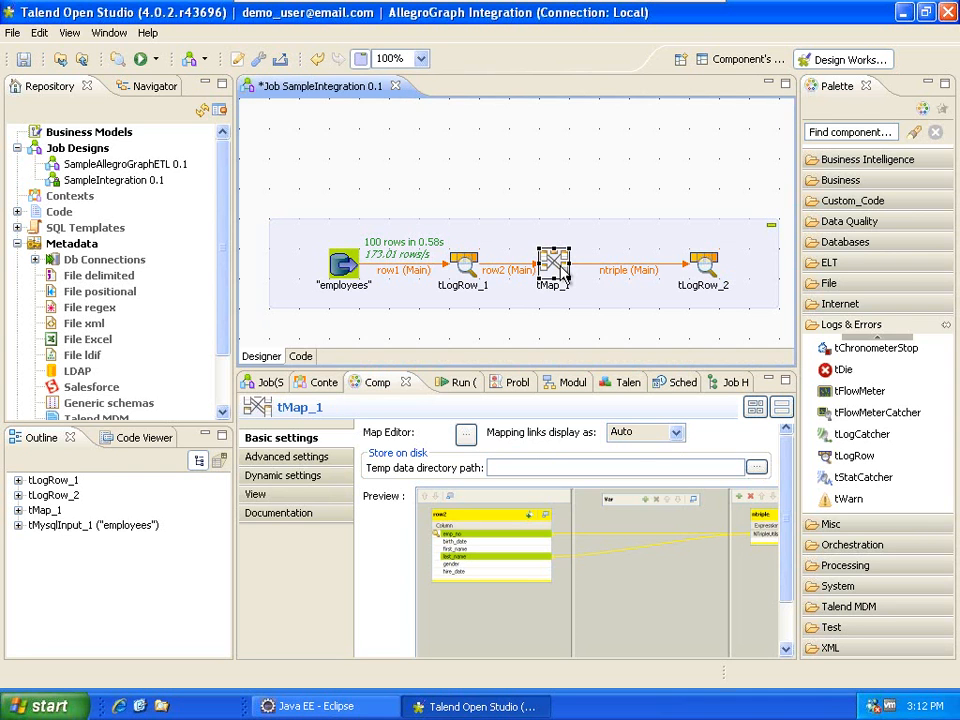
left_click(703, 263)
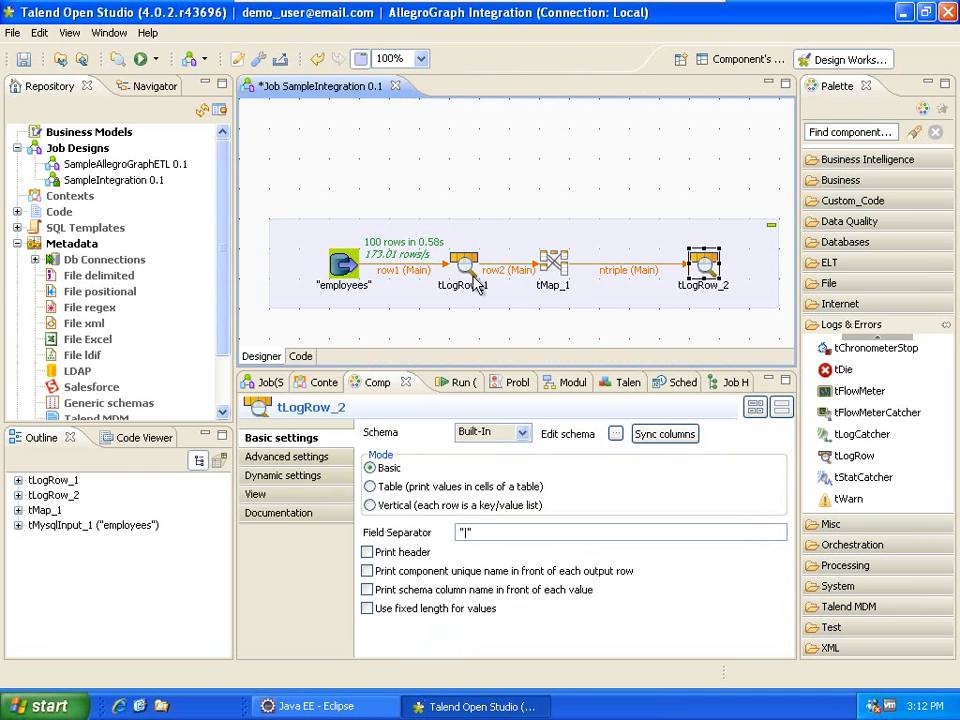
left_click(365, 194)
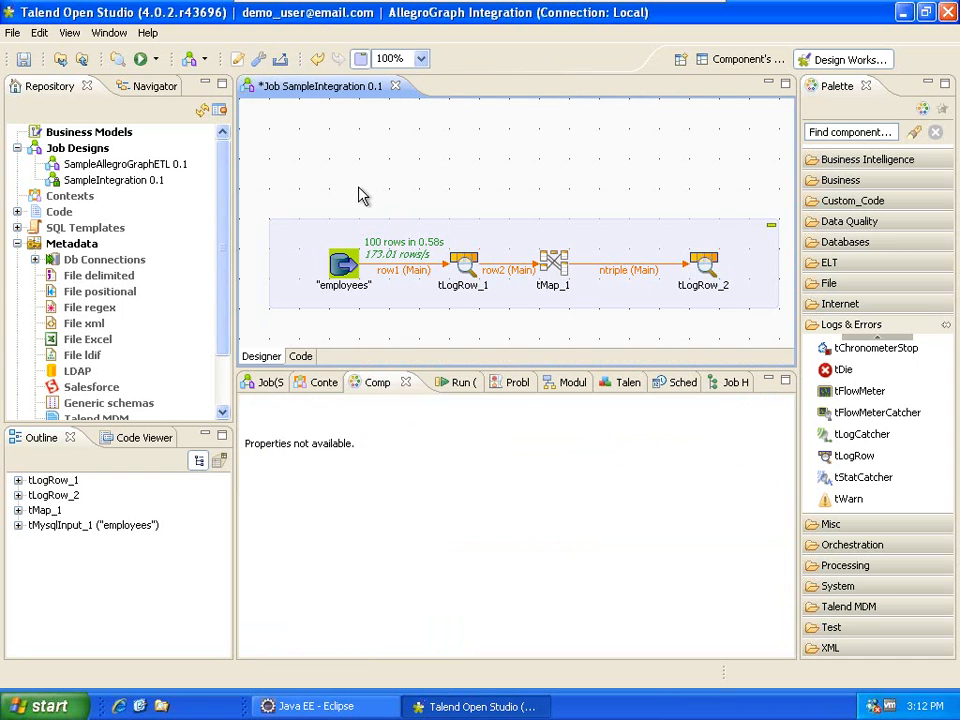
Run the SampleIntegration job from the Repository and maximize the Run output view.
right_click(116, 181)
left_click(146, 361)
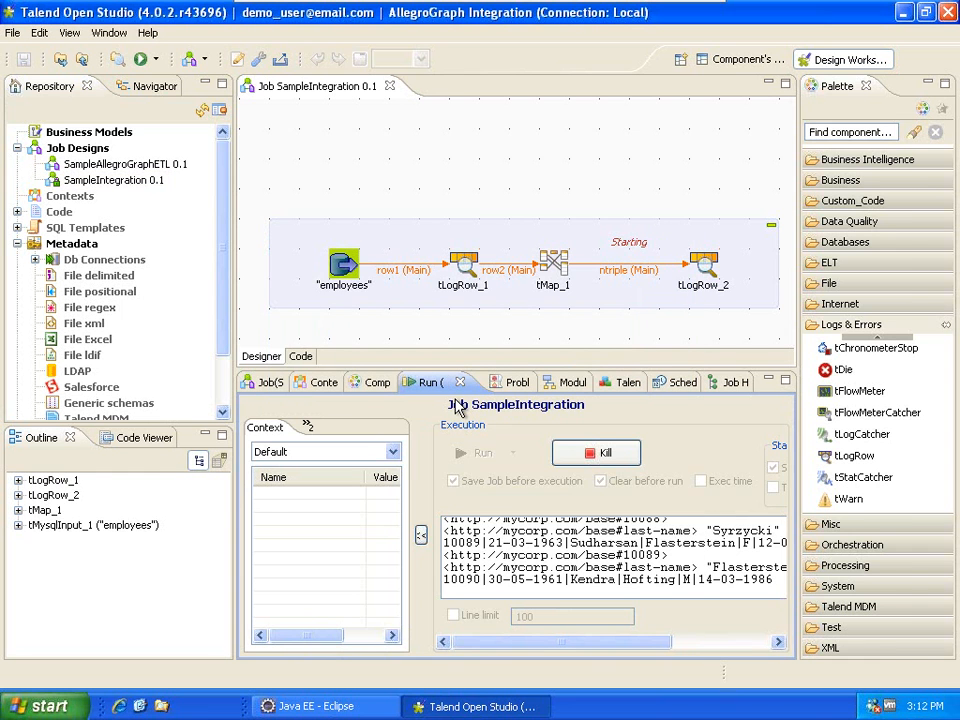
double_click(443, 382)
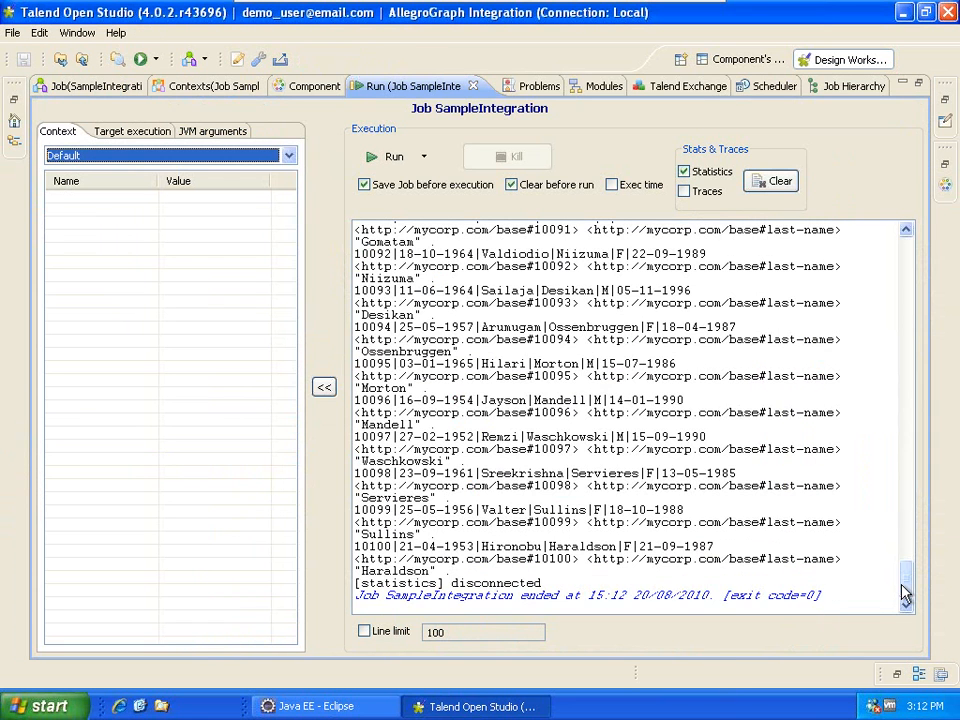
left_click_drag(904, 590, 908, 268)
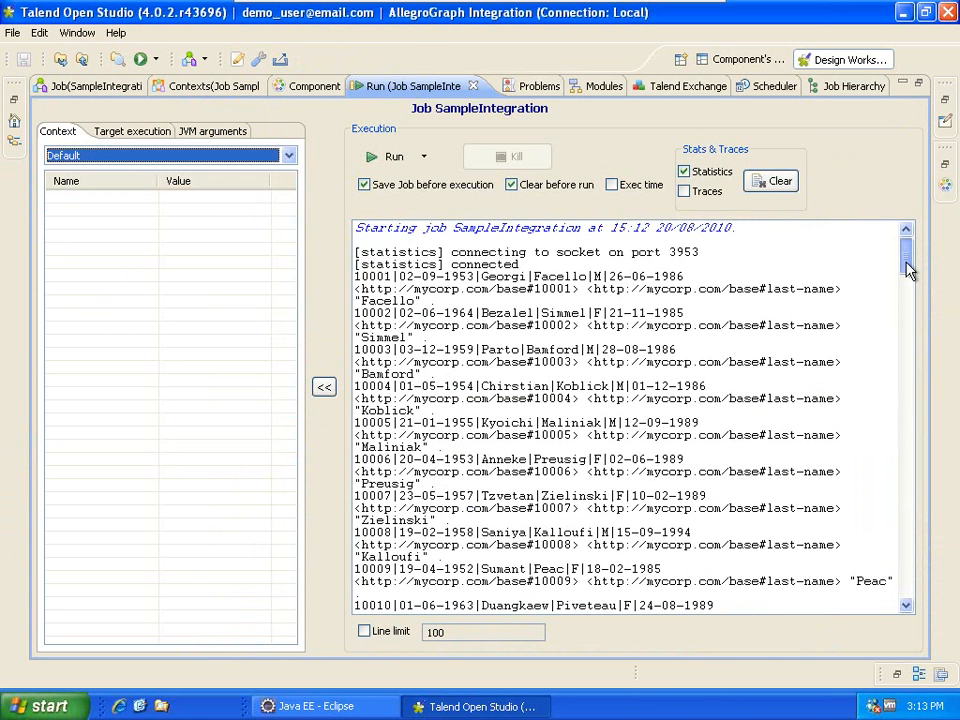
Inspect the first employee's last-name N-triple: base URL, employee number, predicate and quoted last name.
left_click_drag(357, 281, 514, 289)
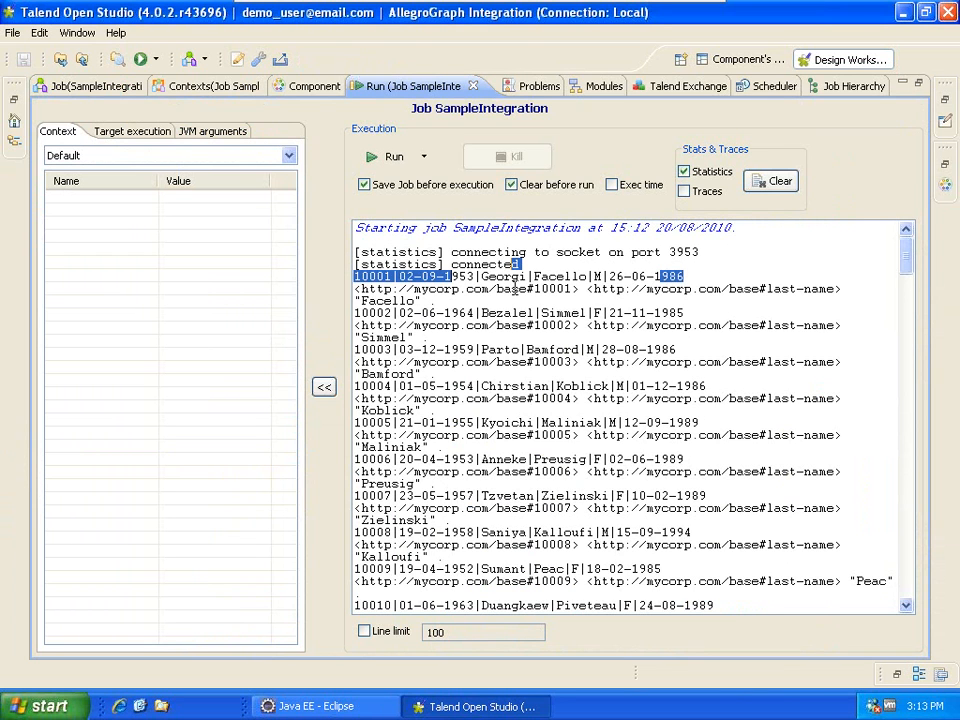
left_click_drag(357, 287, 432, 301)
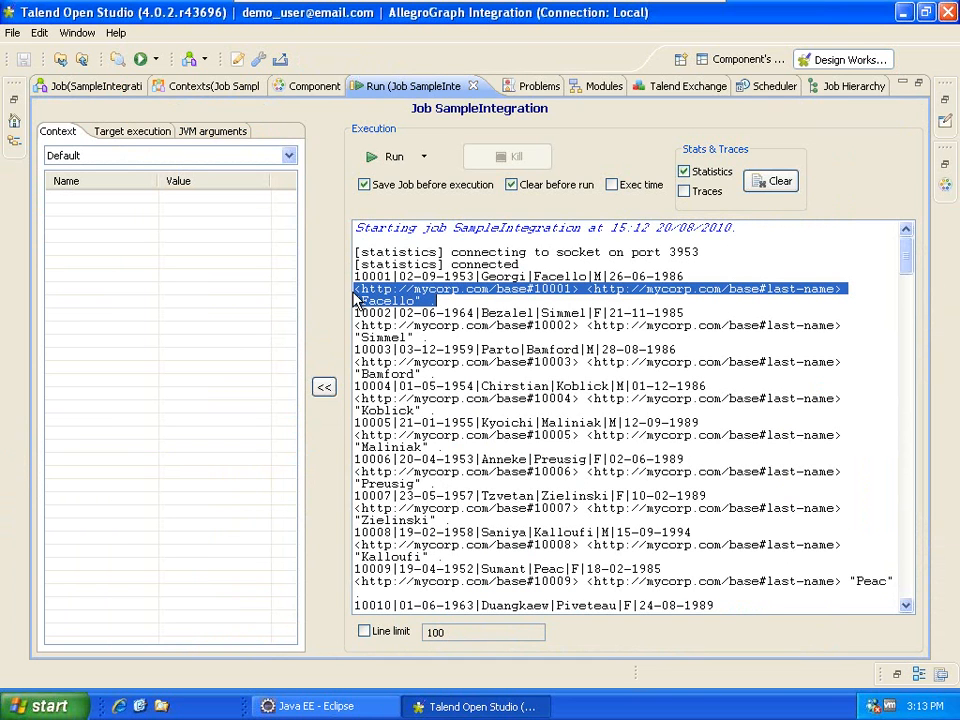
left_click_drag(361, 289, 571, 289)
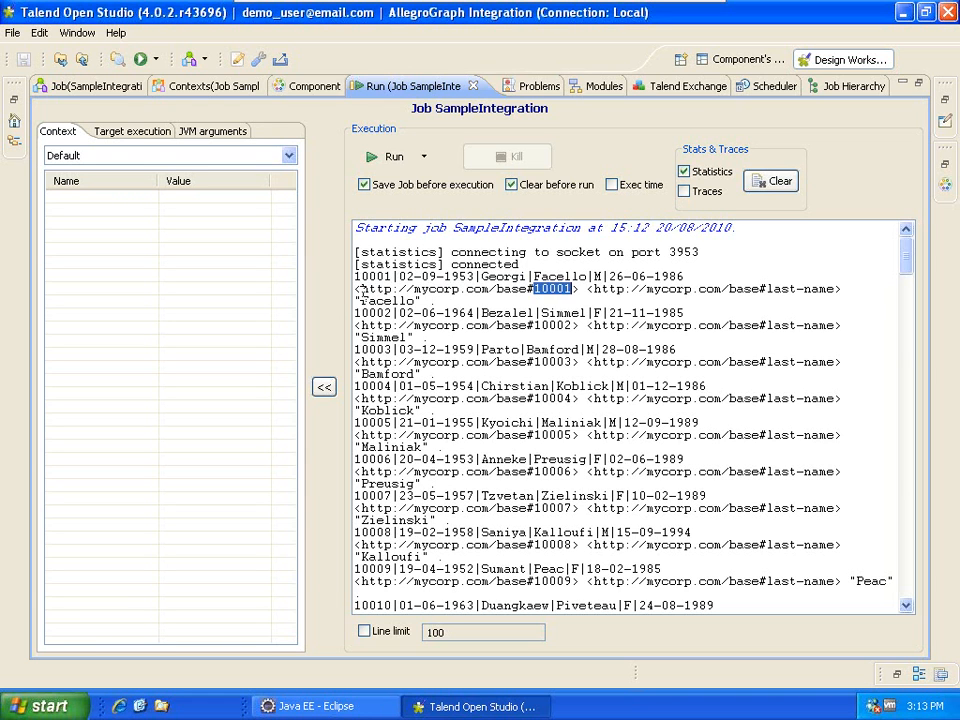
left_click_drag(360, 289, 842, 289)
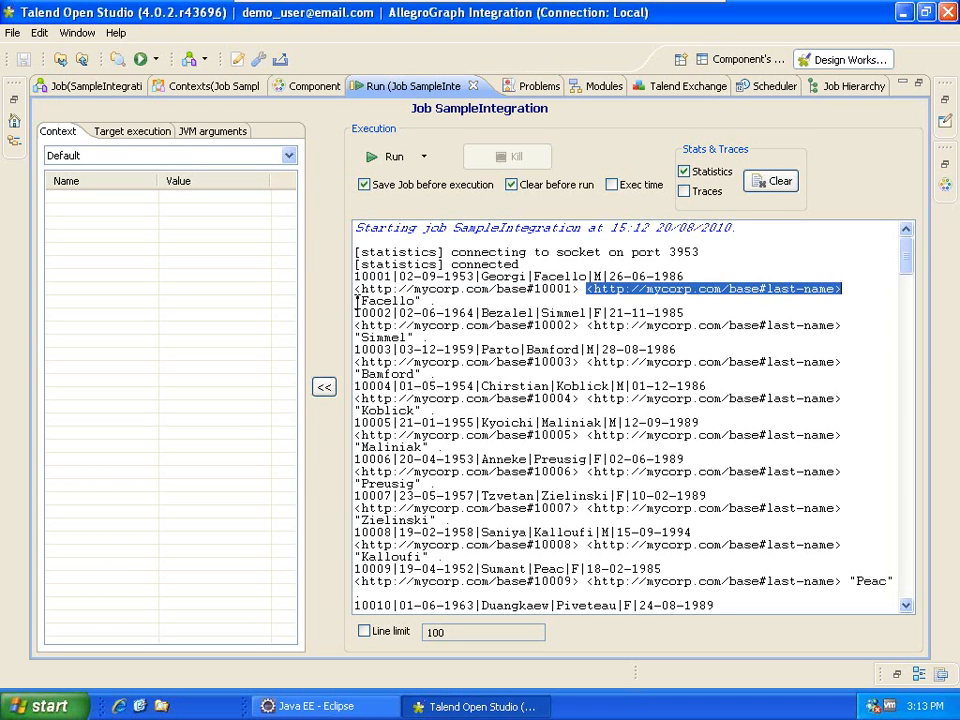
left_click_drag(355, 300, 421, 301)
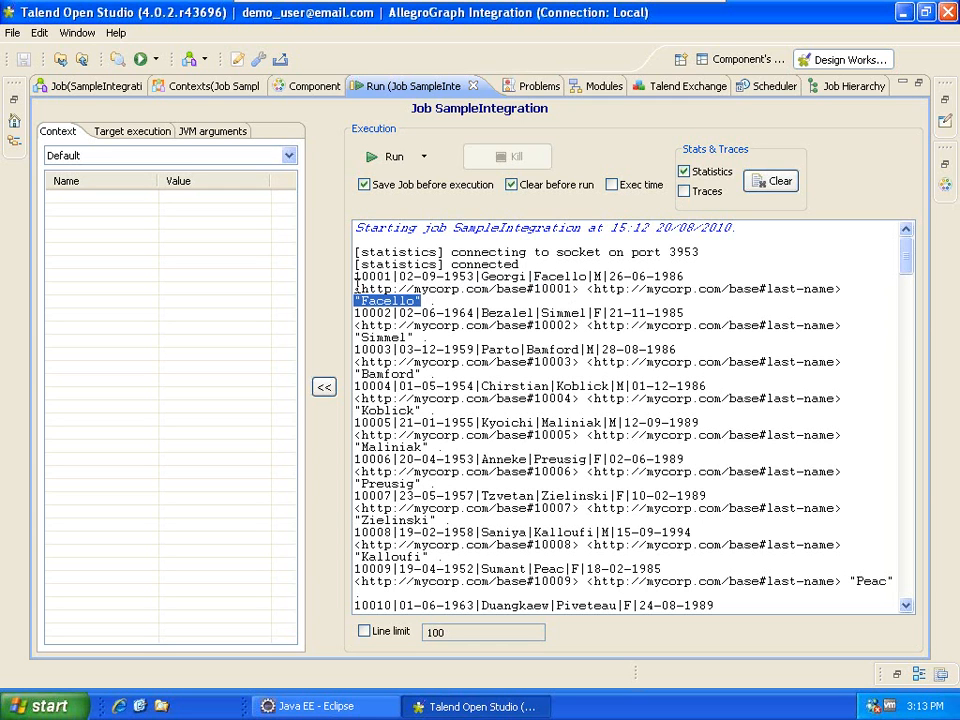
Scroll through the remaining log to exit code 0 and restore the Run view to normal size.
left_click(913, 330)
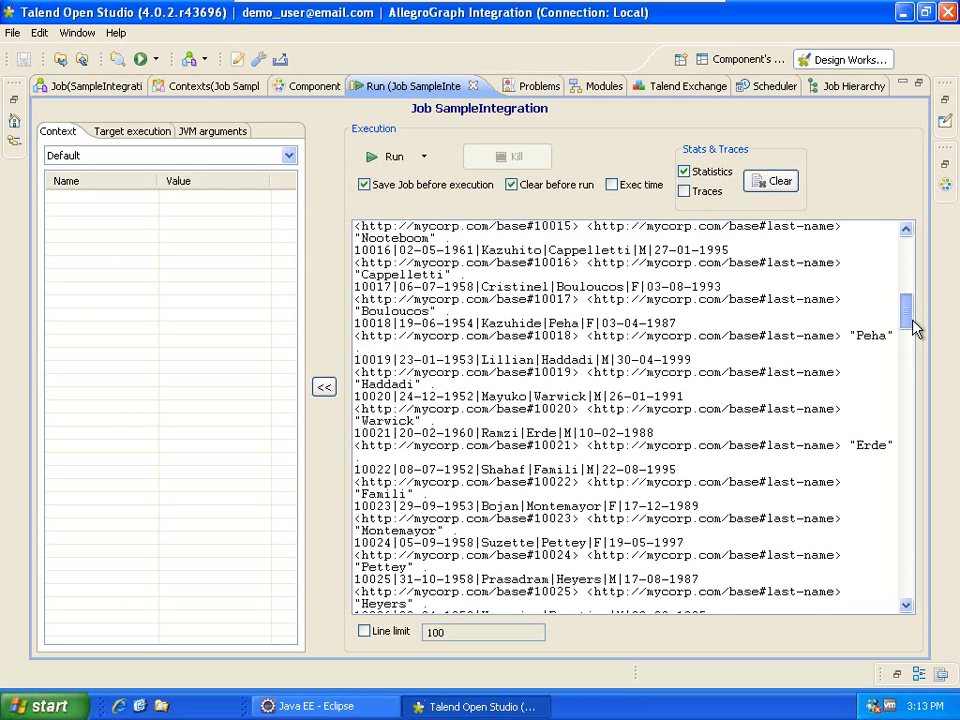
left_click_drag(913, 330, 930, 594)
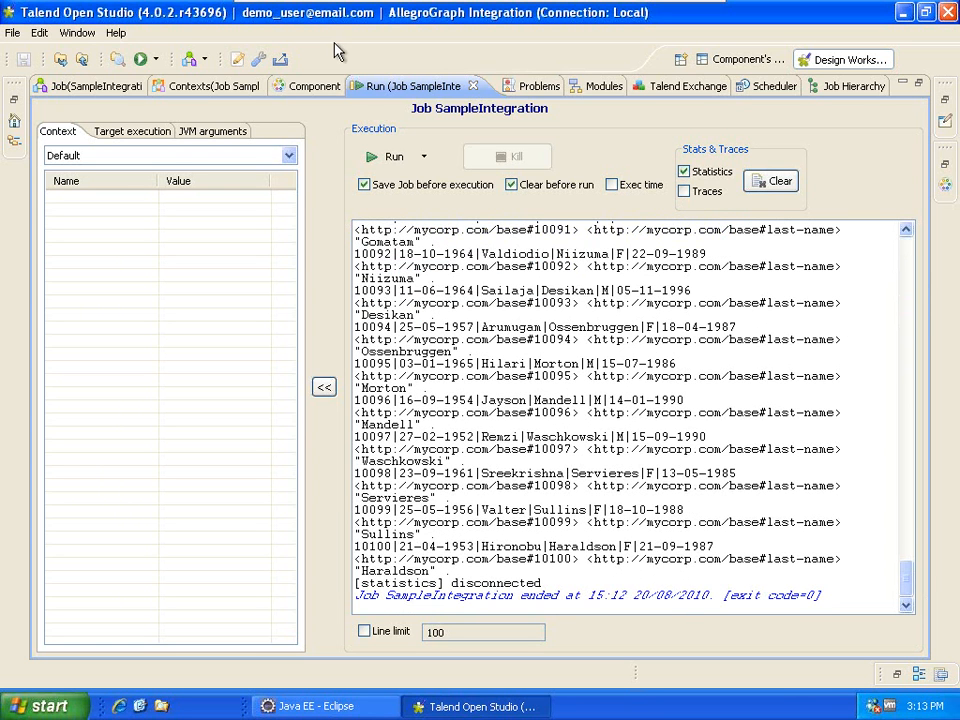
double_click(375, 86)
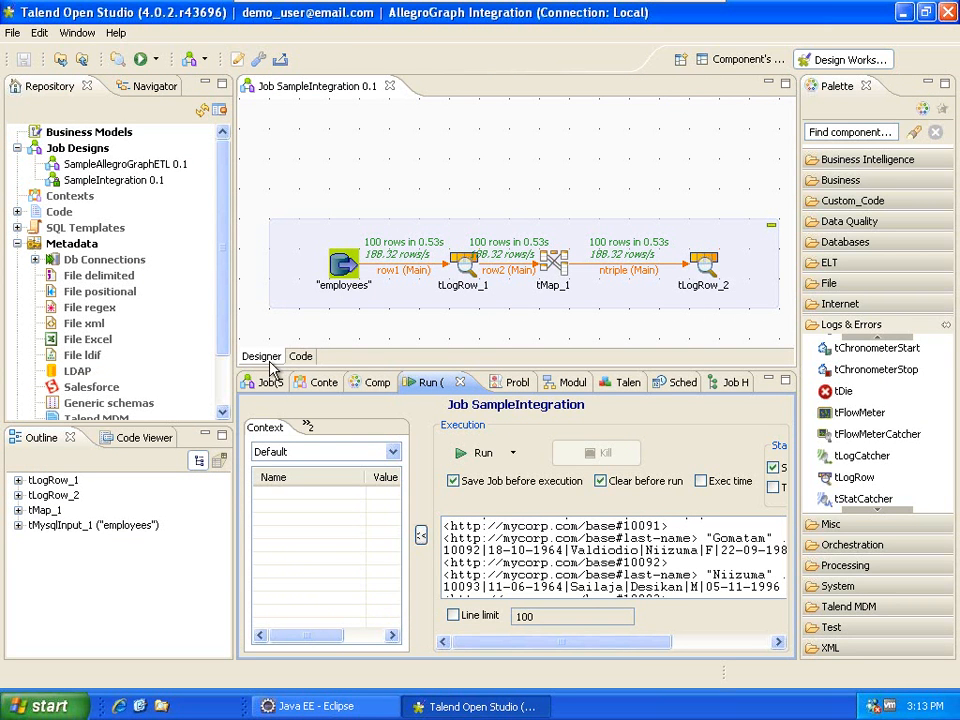
Expand the palette's database components group and move tLogRow_2 left next to tMap_1.
left_click(855, 325)
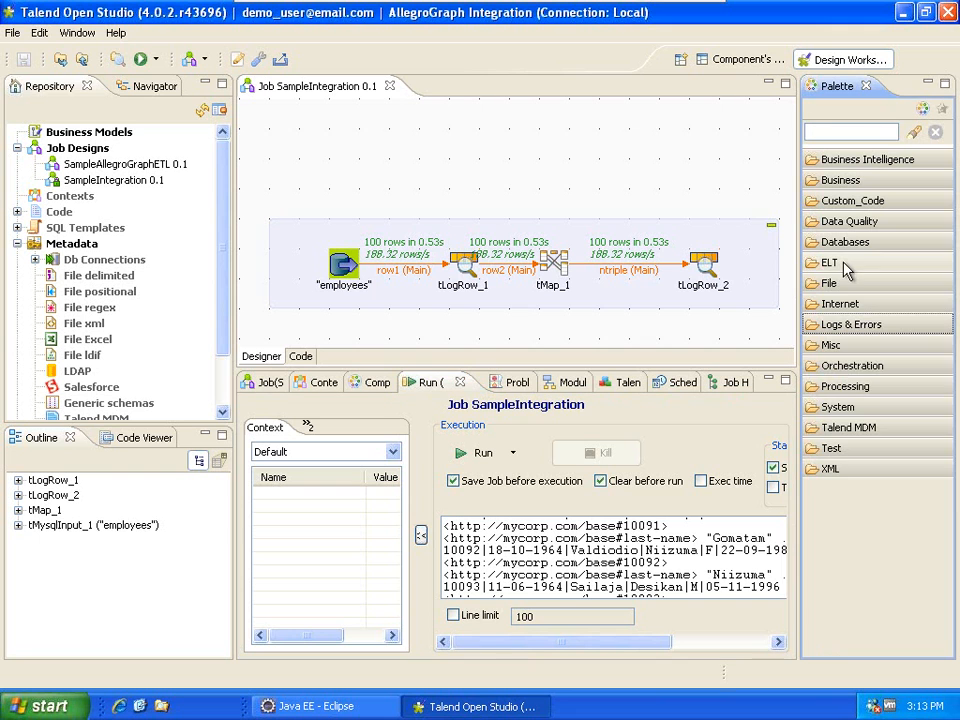
left_click(843, 242)
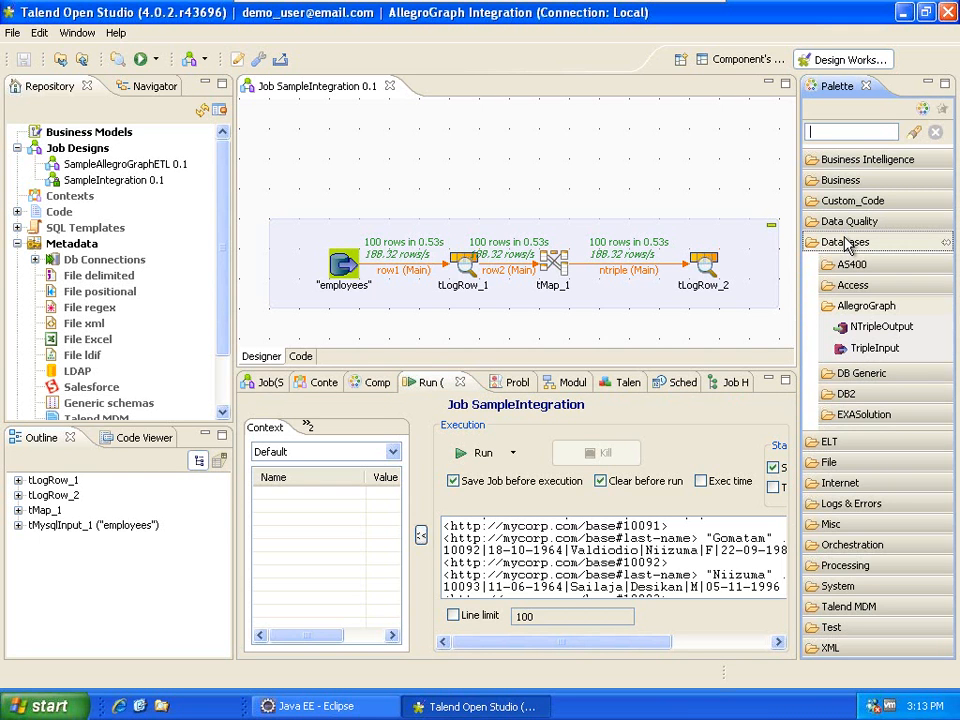
left_click(704, 268)
left_click_drag(706, 272, 668, 288)
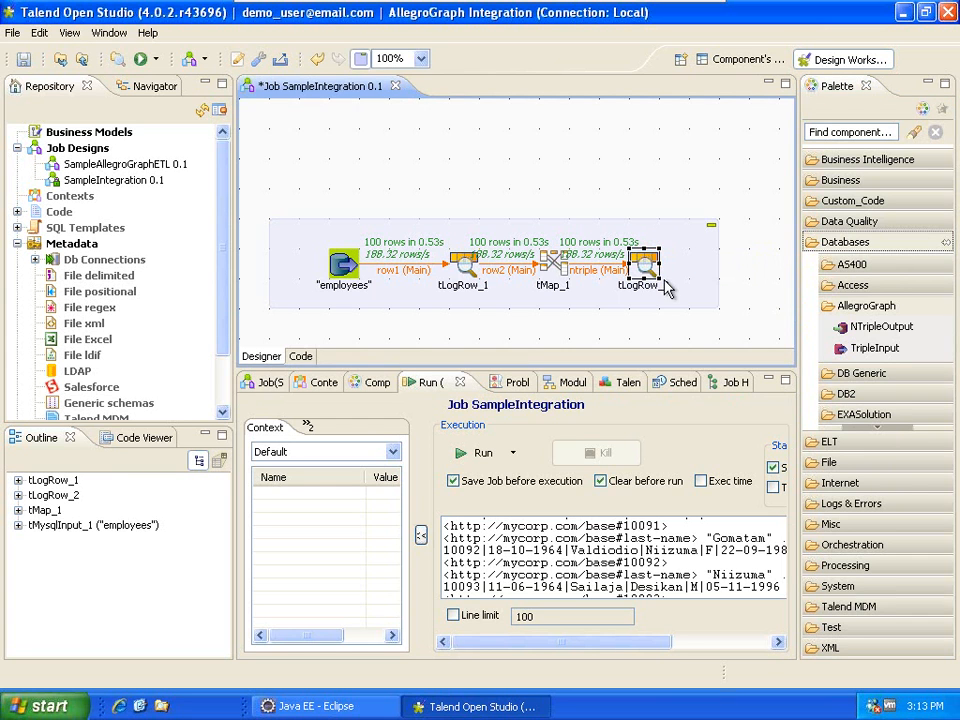
Add an NTripleOutput_1 component right of tLogRow_2 and show its Basic settings.
left_click_drag(887, 335, 740, 267)
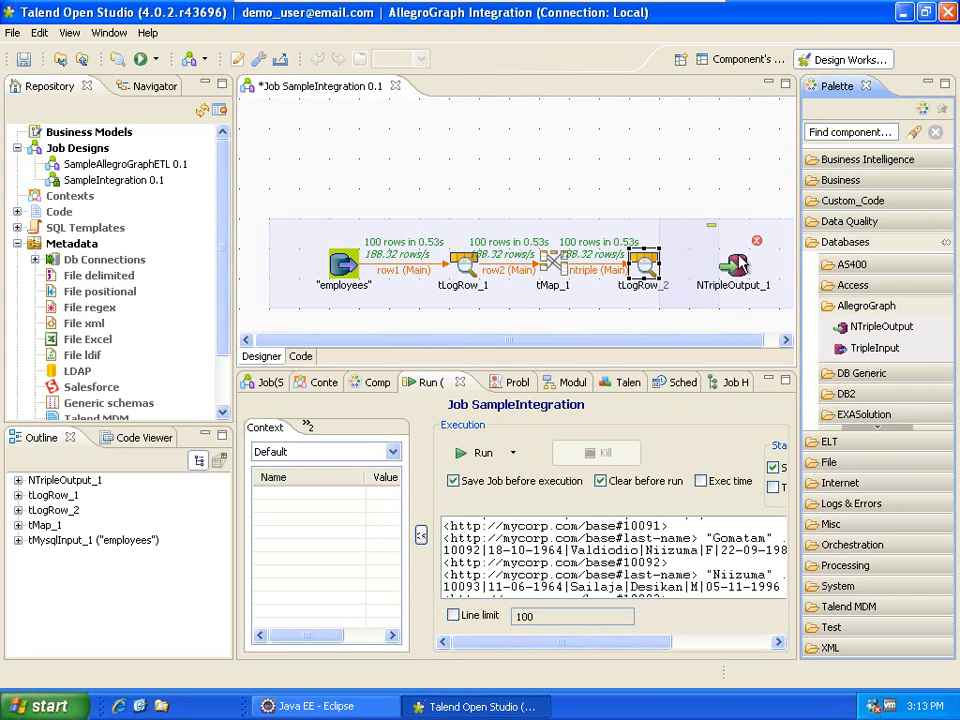
left_click(741, 266)
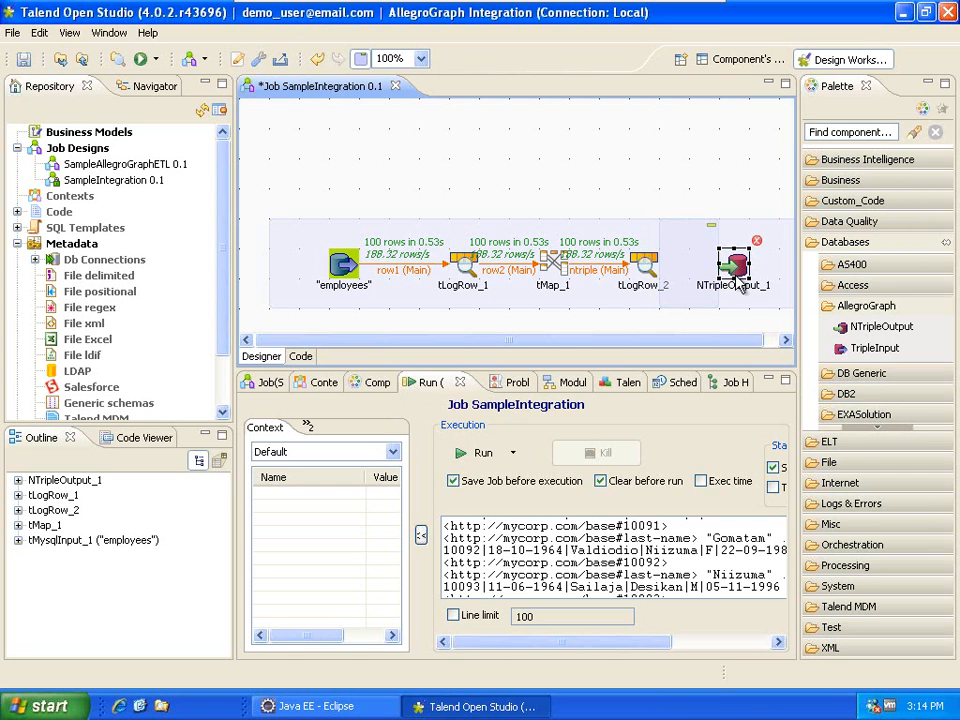
left_click(372, 385)
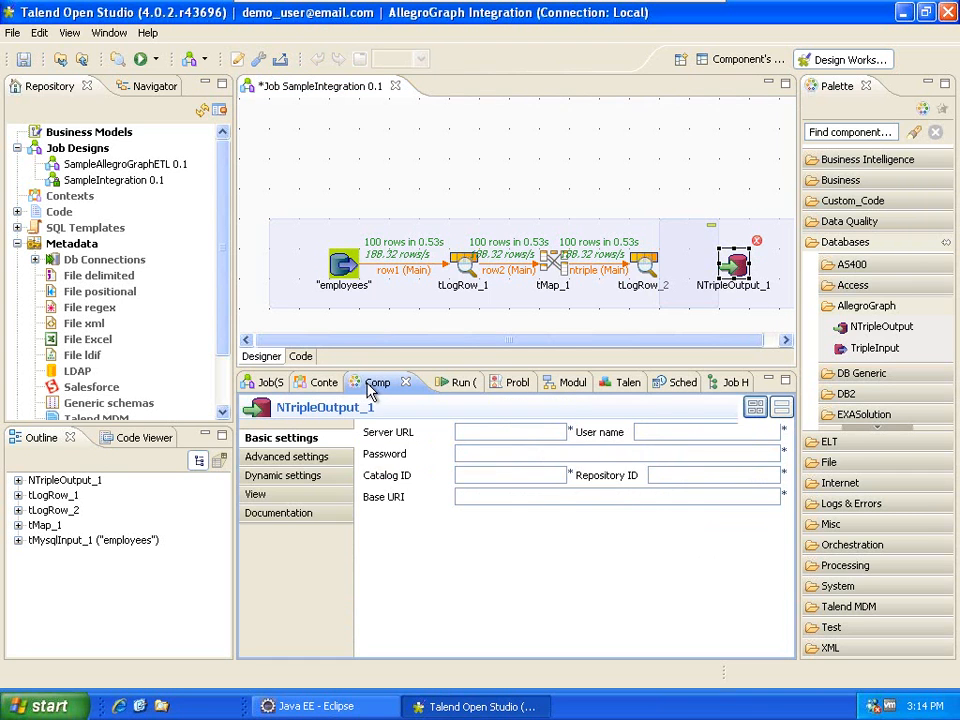
left_click(476, 433)
type("http://")
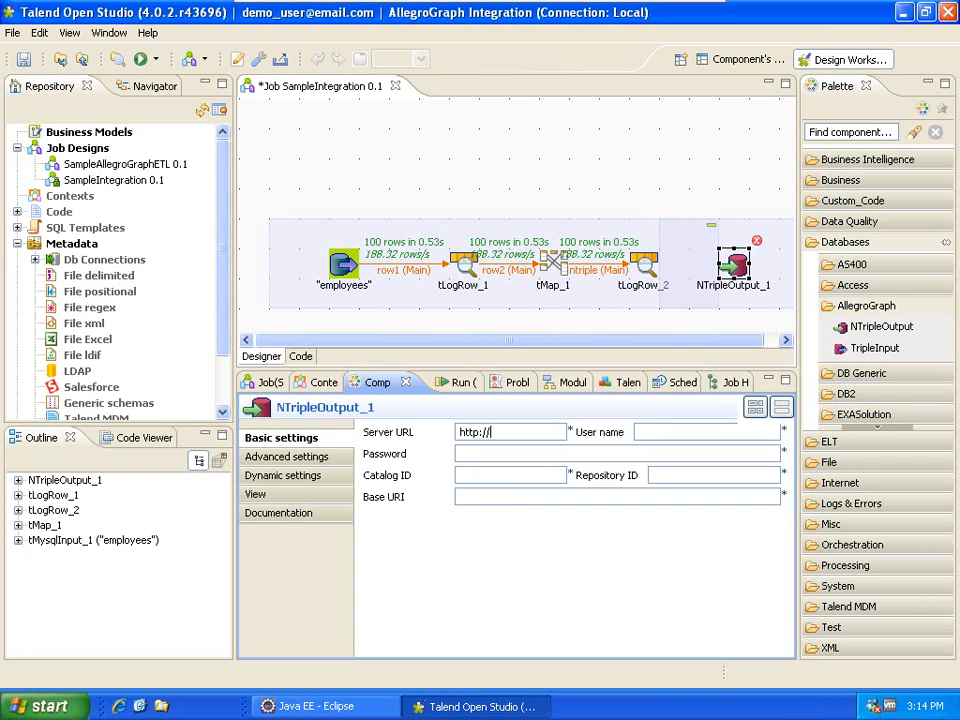
type("19")
type("2.1")
type("68.")
type("110.129")
type(":10035")
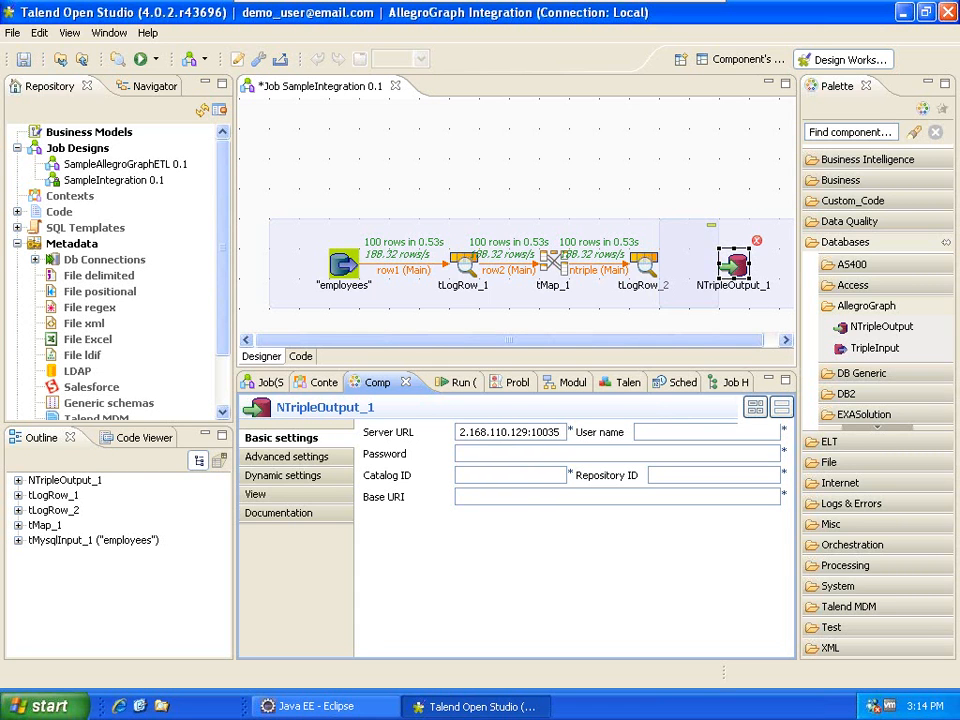
double_click(533, 432)
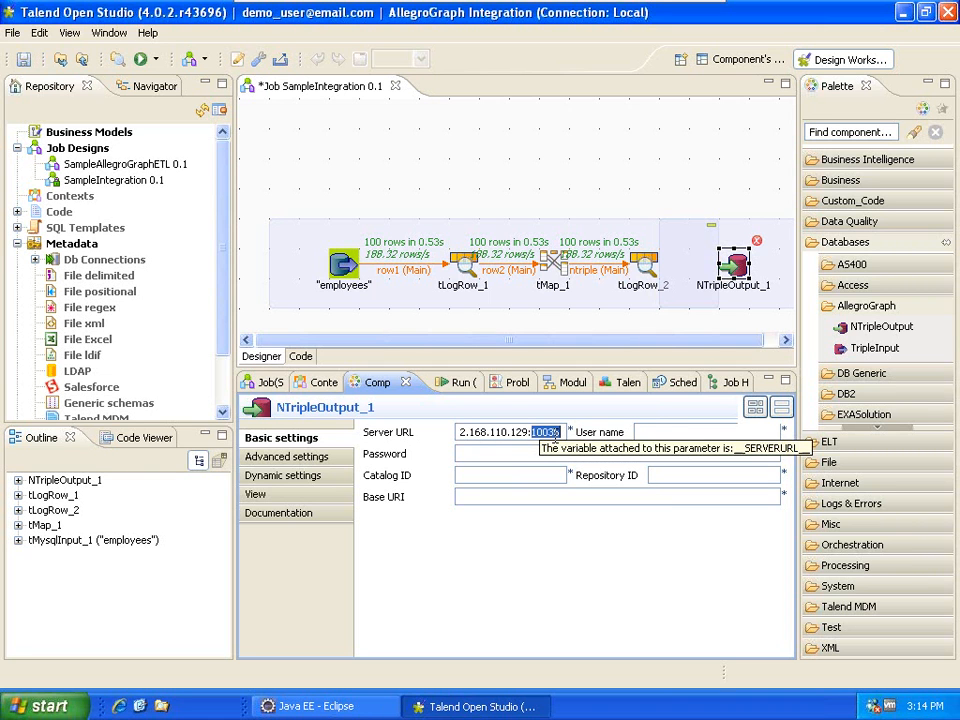
key("Tab")
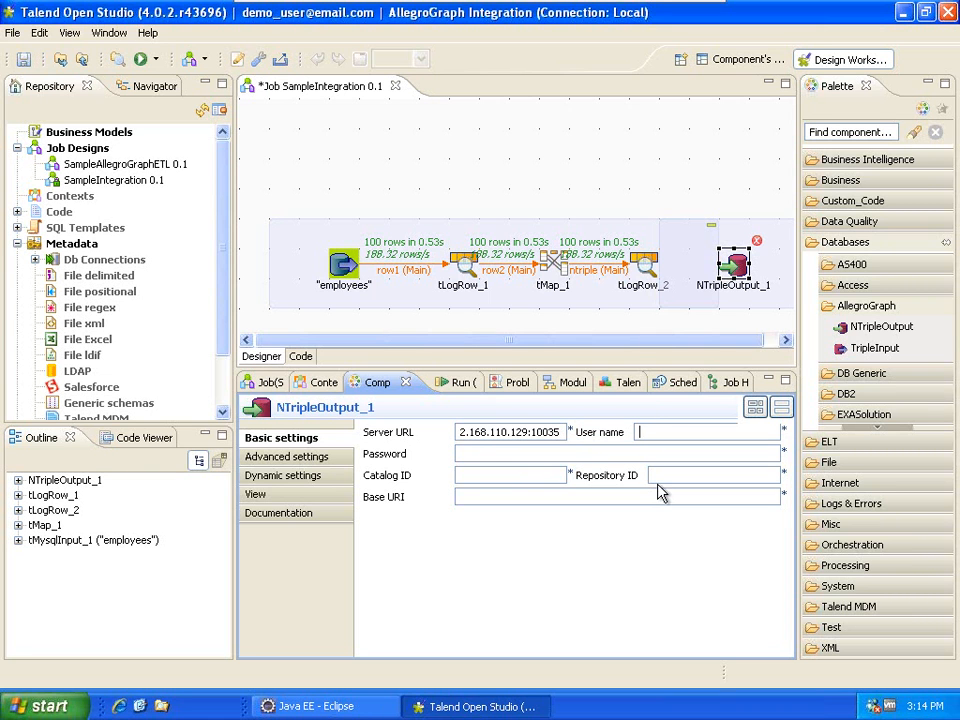
type("test")
left_click(497, 454)
type("xyzzy")
left_click(485, 476)
type("/")
key("Tab")
type("talenddemo")
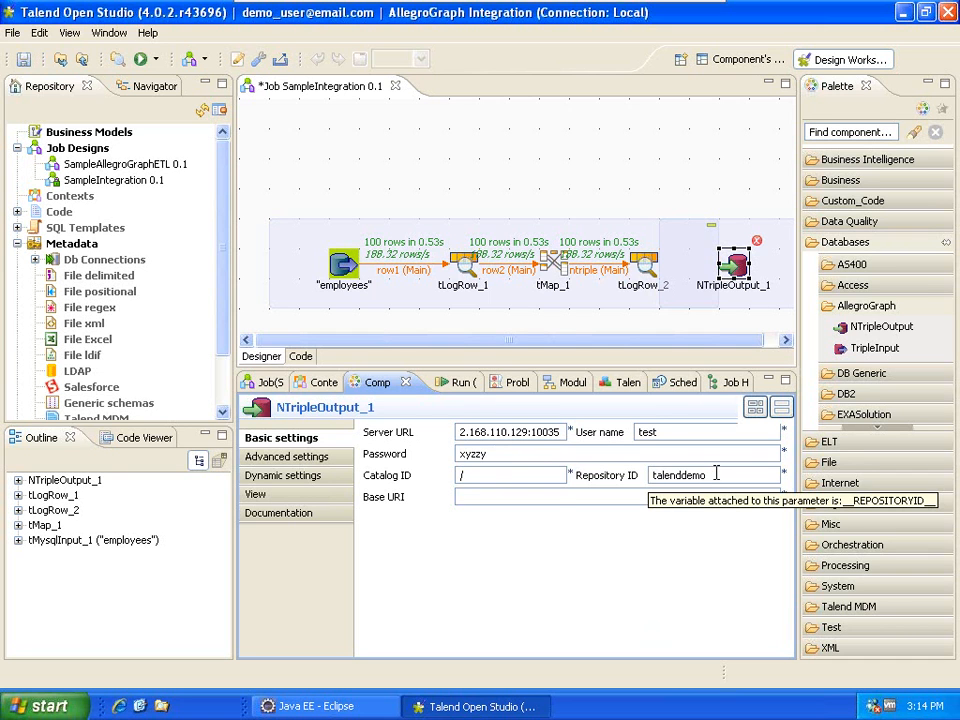
left_click(563, 499)
type("httP;")
key("BackSpace")
key("BackSpace")
type("p")
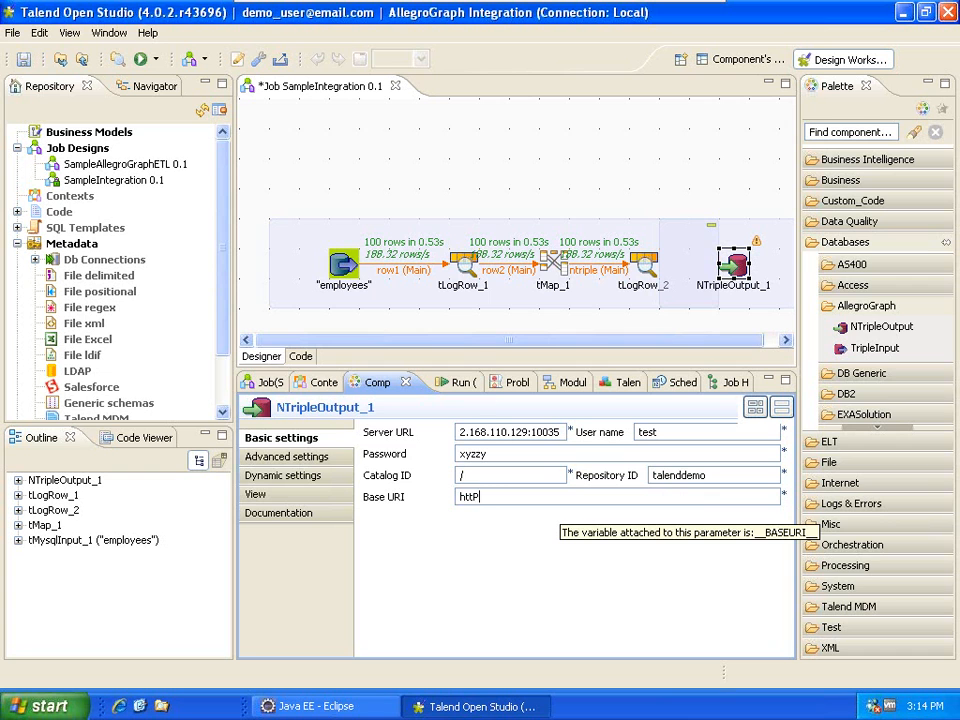
type("://mycorp")
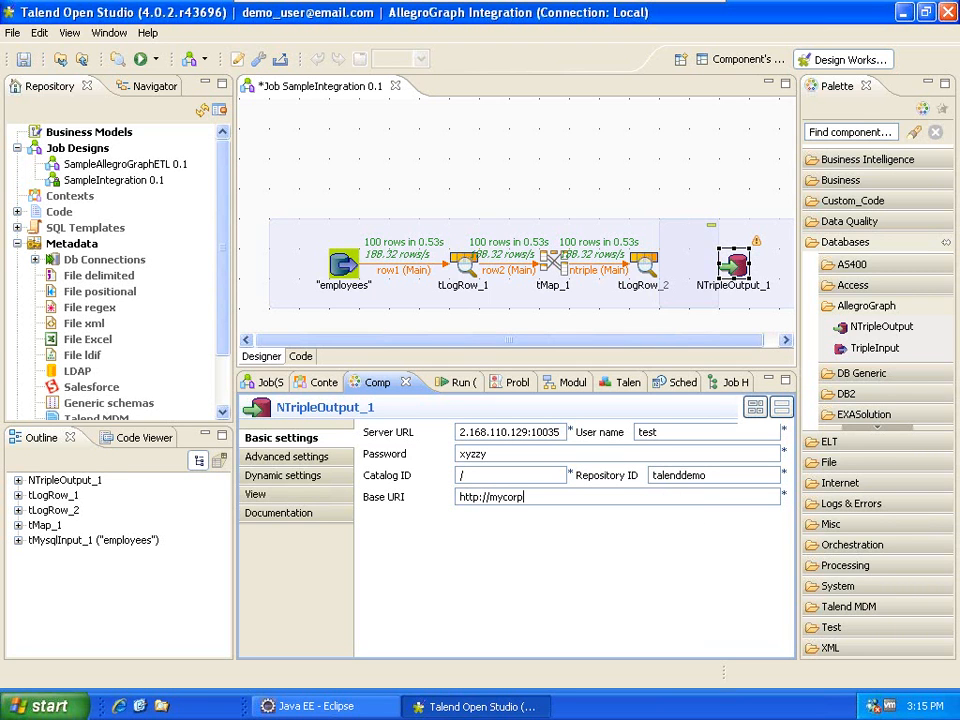
type(".com/base")
left_click_drag(707, 475, 648, 476)
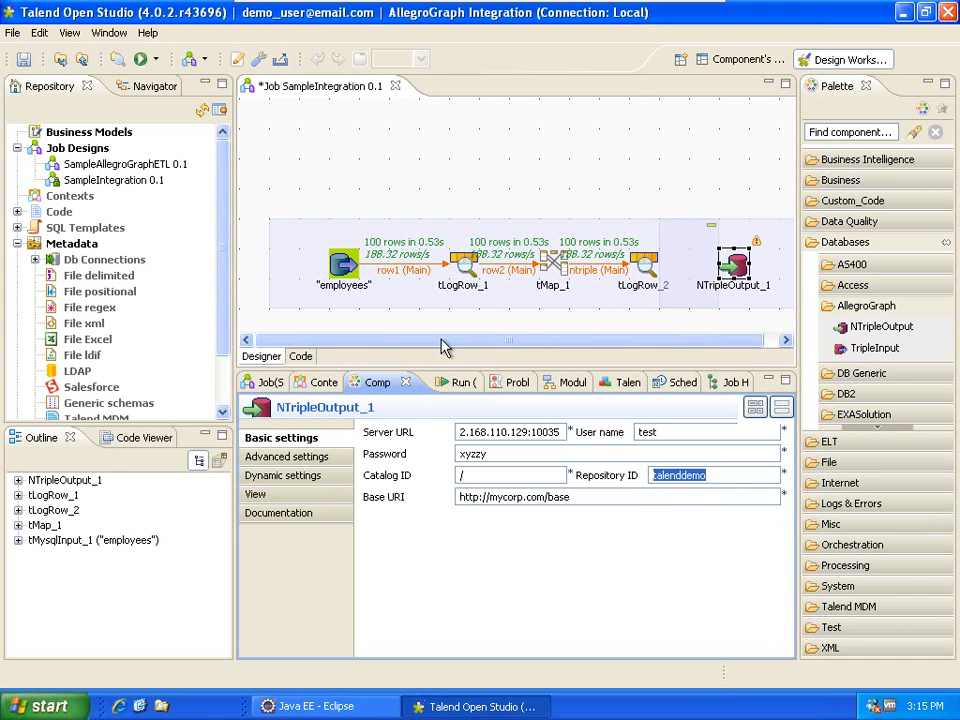
mouse_move(621, 13)
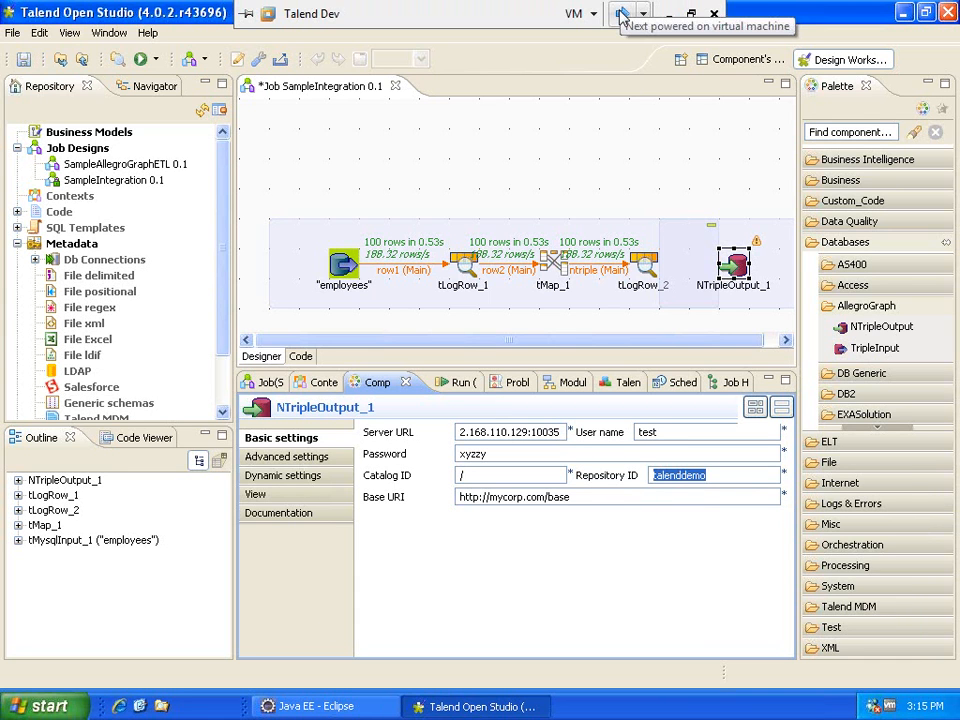
On the AllegroGraph VM, confirm the talenddemo repository holds 0 statements, then return to the catalog.
left_click(621, 13)
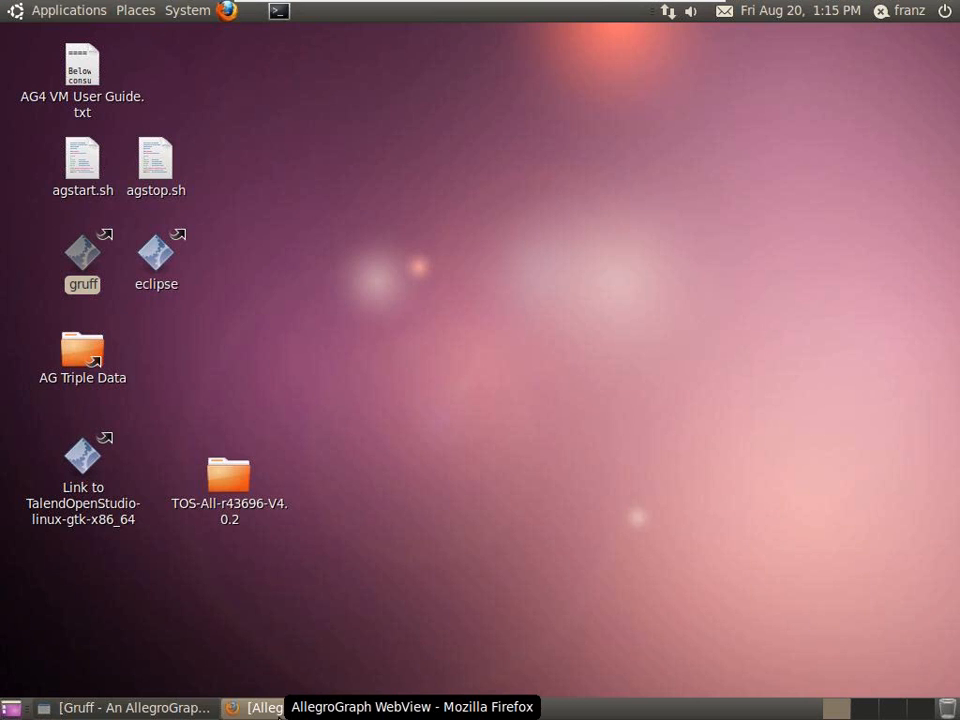
left_click(283, 709)
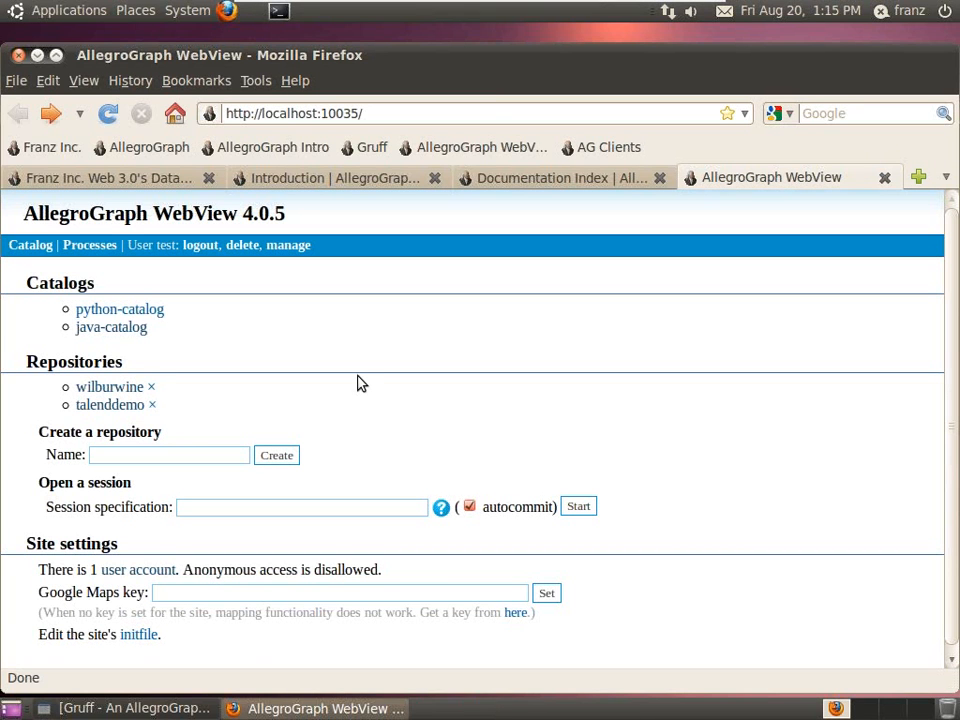
left_click(100, 406)
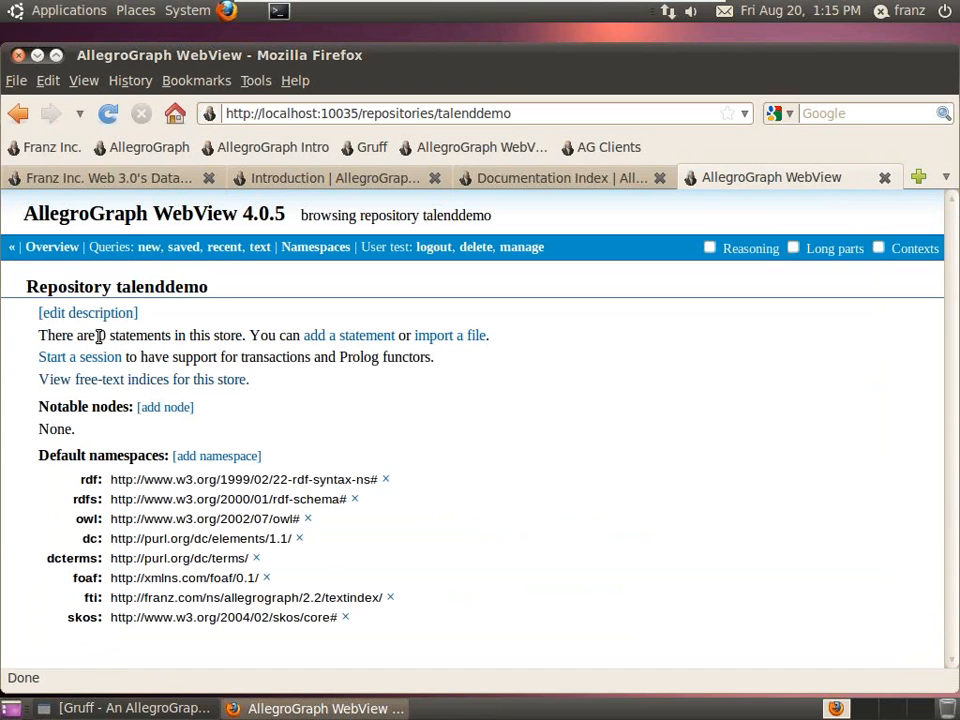
left_click_drag(101, 336, 378, 385)
left_click(372, 395)
left_click(22, 116)
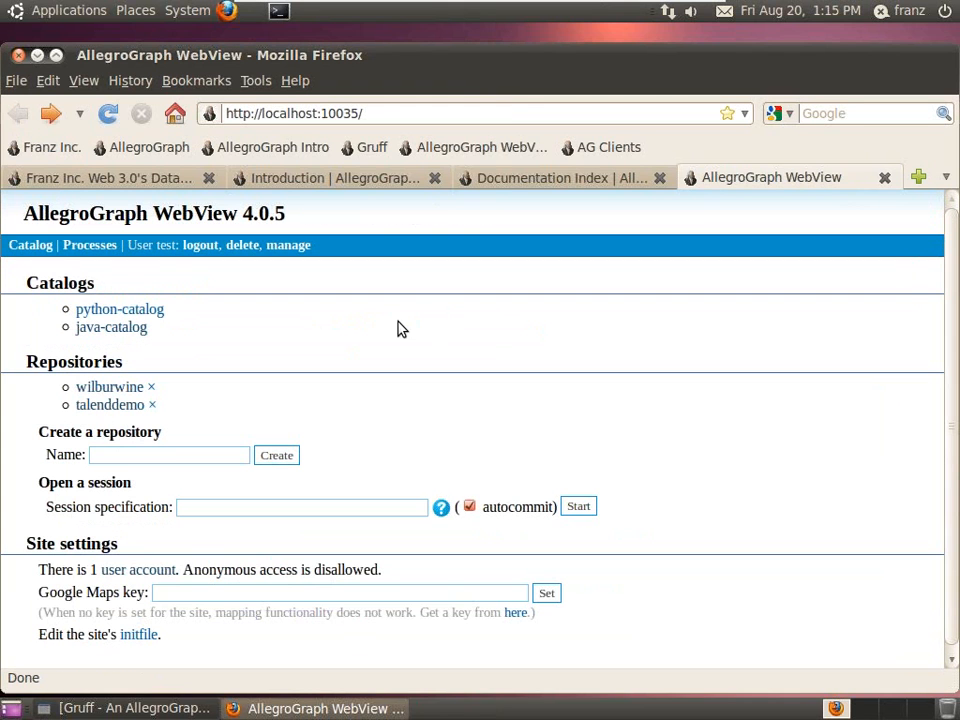
Back in Talend, inspect tMap_1's ntriple toNTriple expression for row2.last_name and close the mapper.
mouse_move(622, 16)
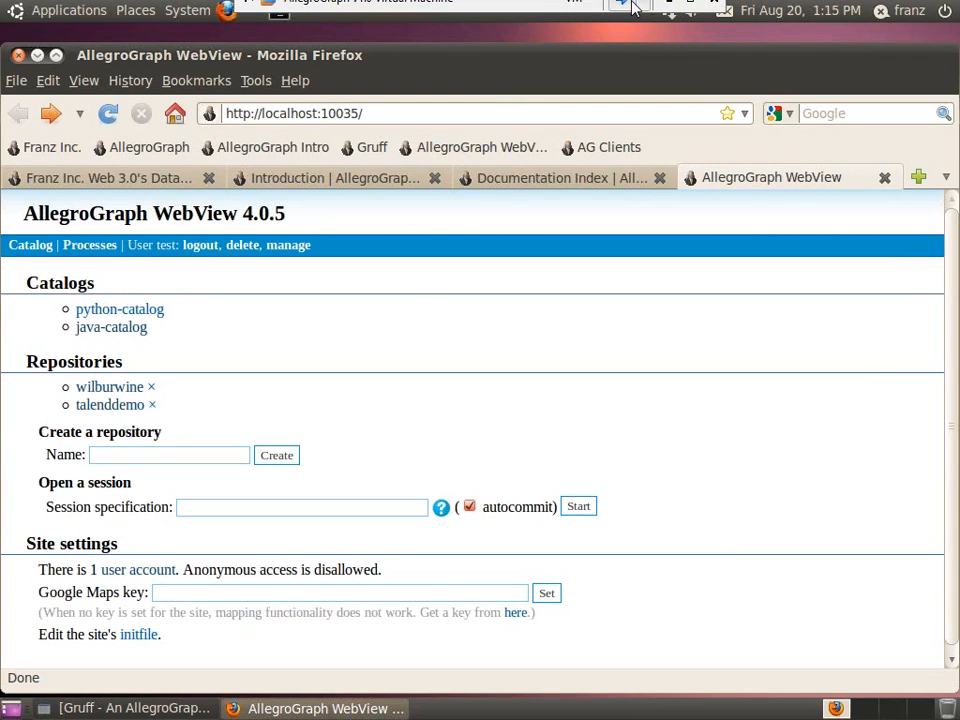
left_click(622, 14)
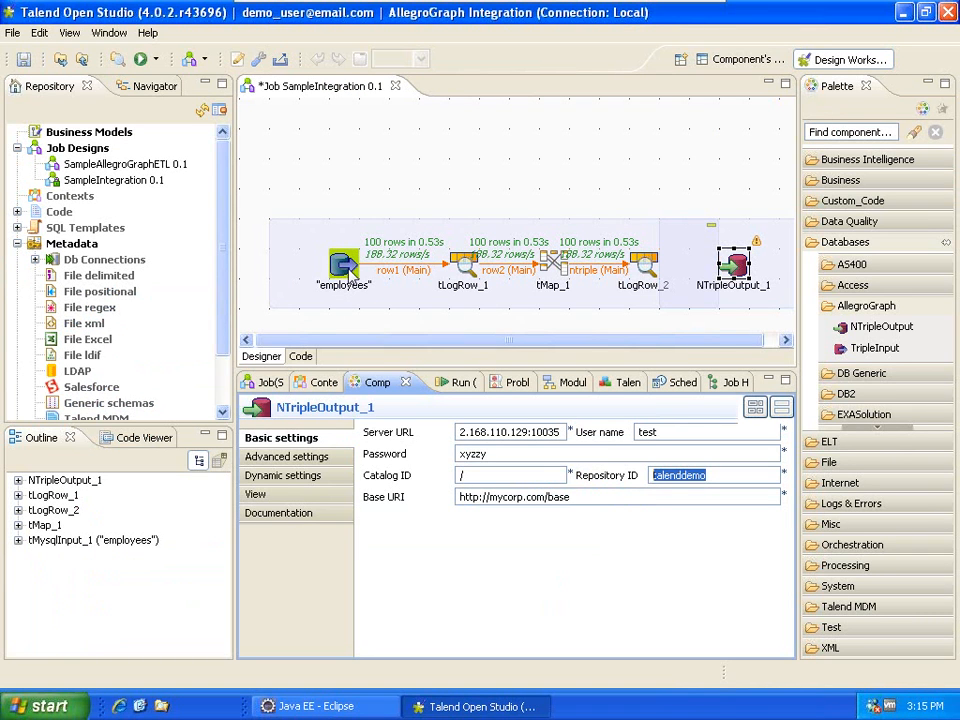
double_click(557, 266)
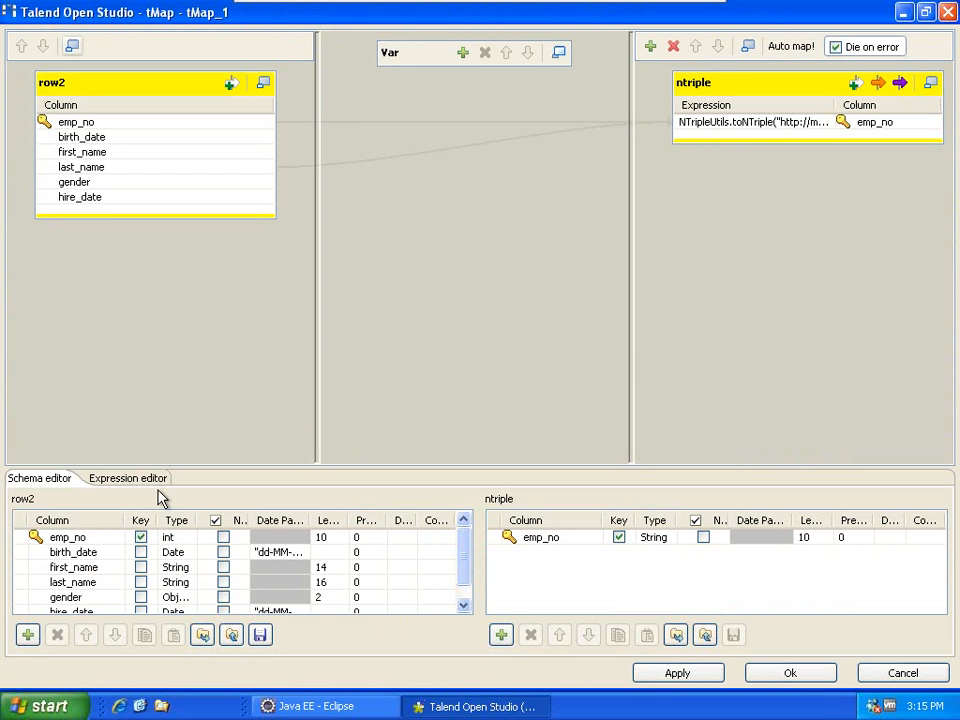
left_click(784, 122)
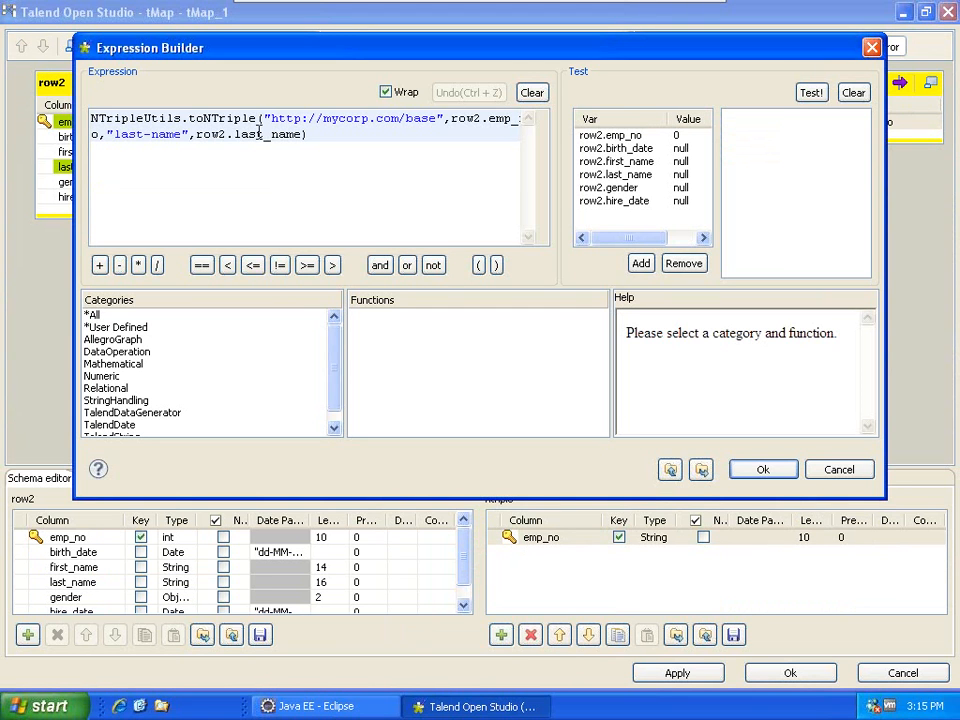
double_click(185, 119)
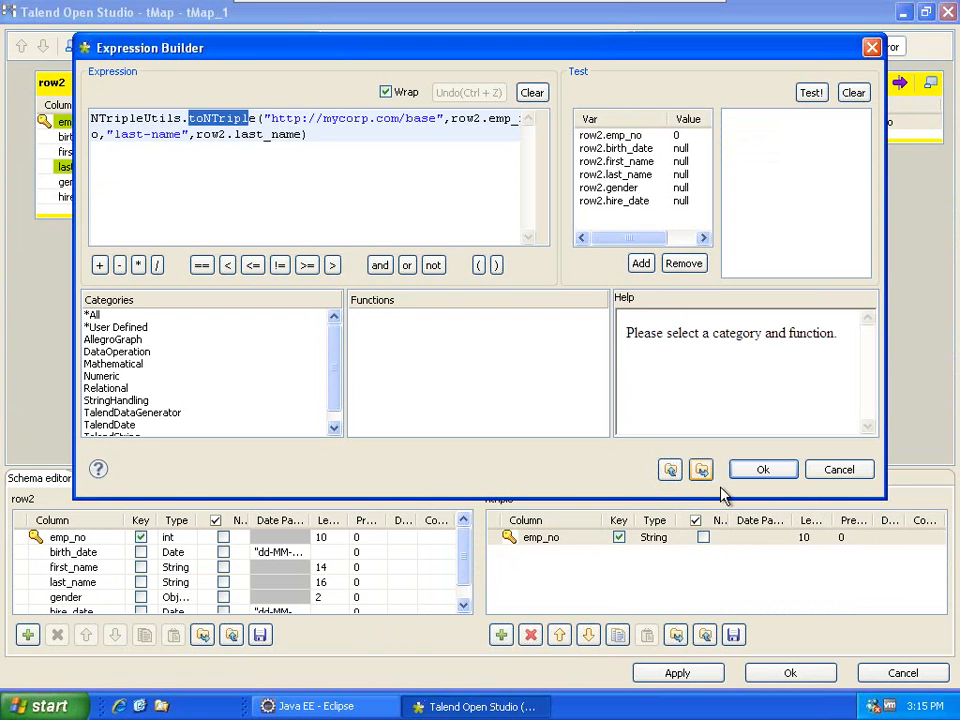
left_click(763, 469)
left_click(790, 673)
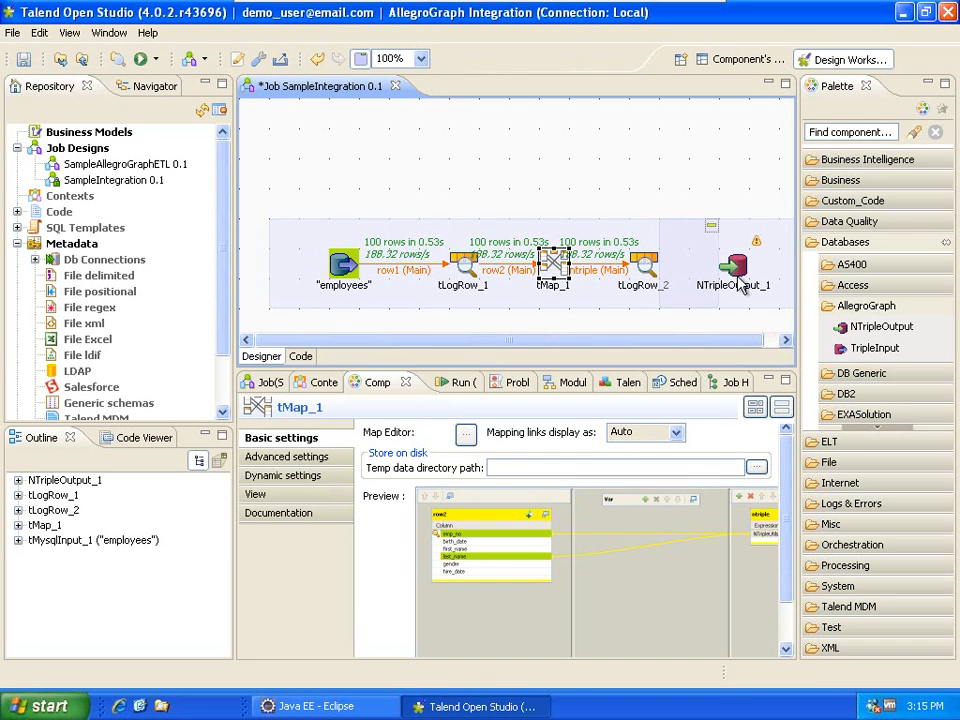
Connect tLogRow_2 to NTripleOutput_1 with a Main row link and save the job.
left_click(736, 265)
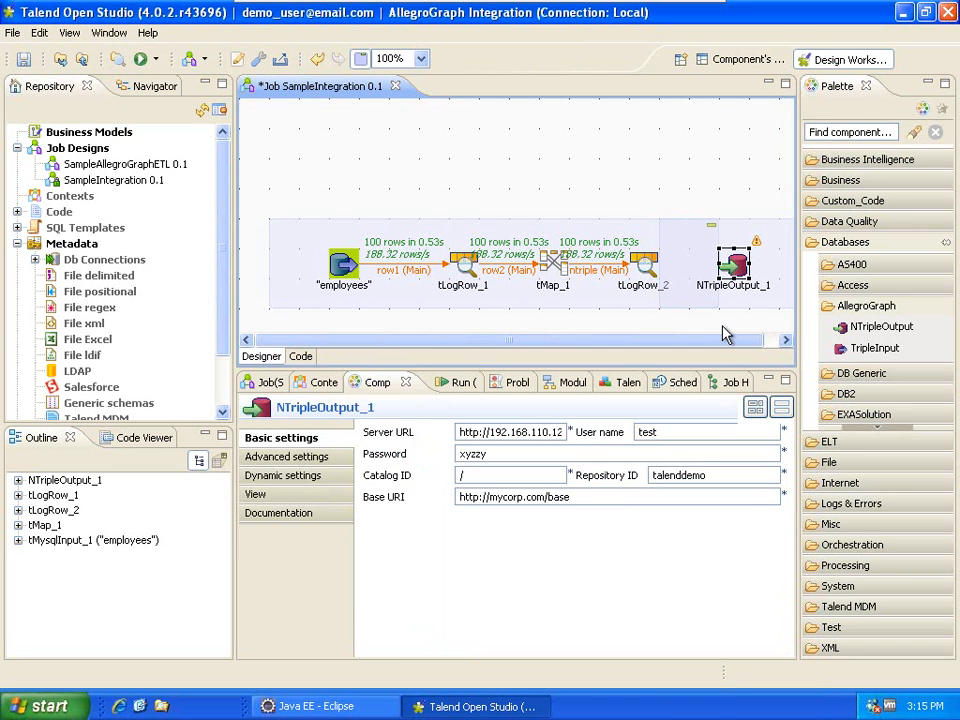
right_click(645, 265)
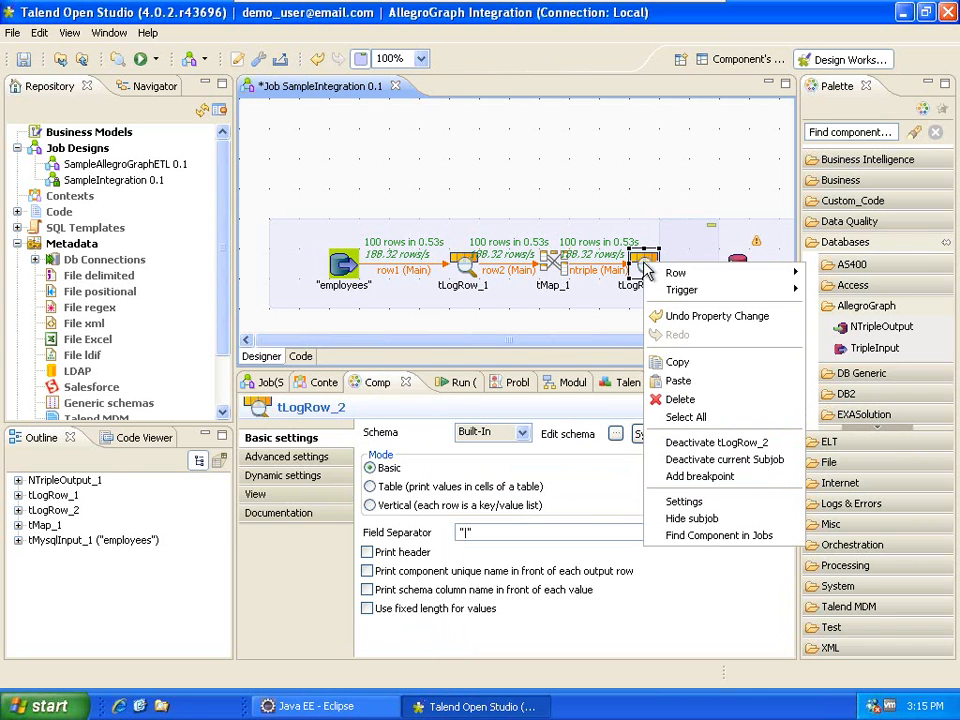
mouse_move(765, 278)
left_click(829, 272)
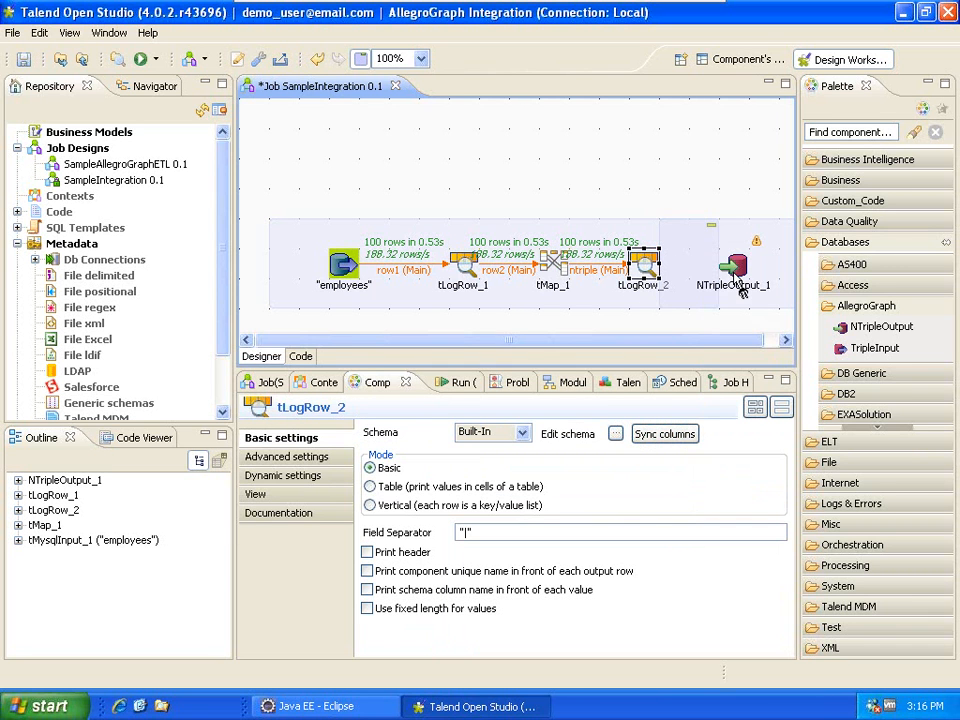
left_click(736, 270)
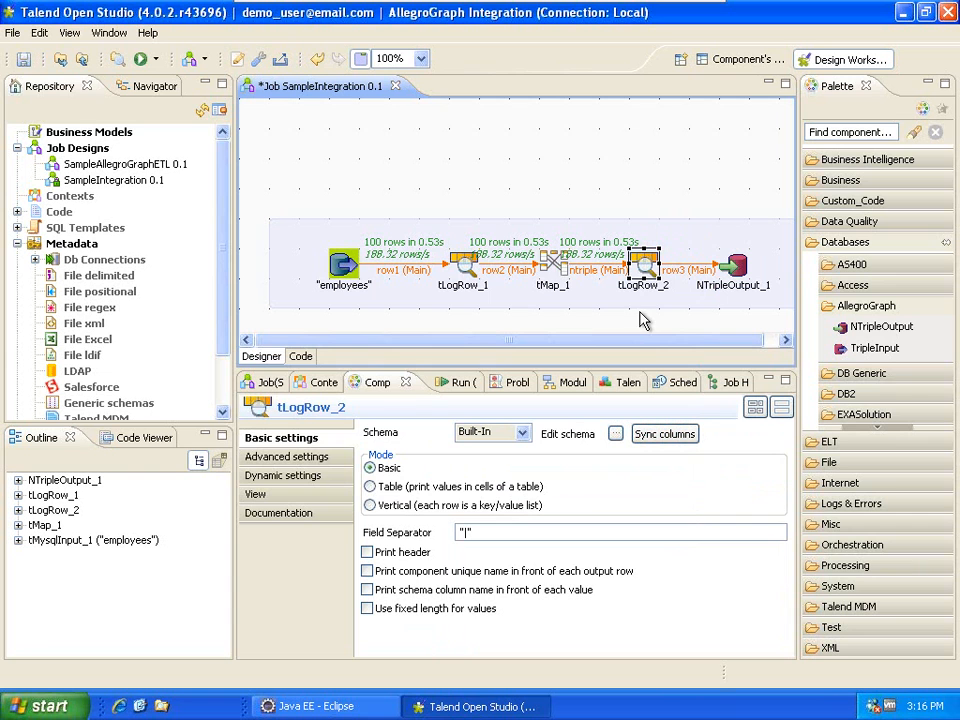
left_click(386, 167)
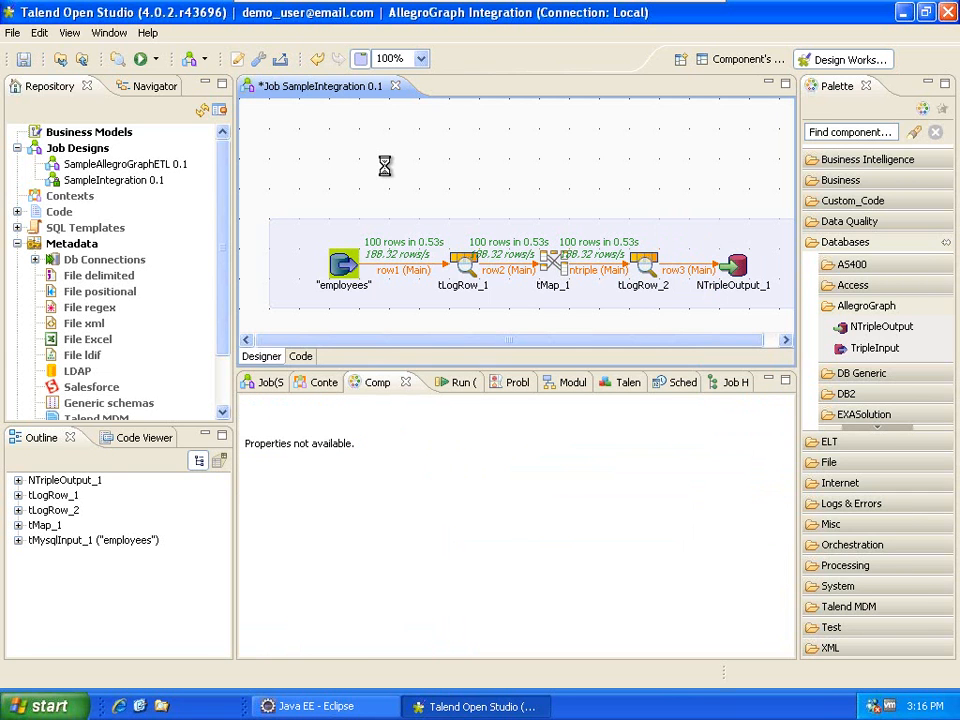
key("ctrl+s")
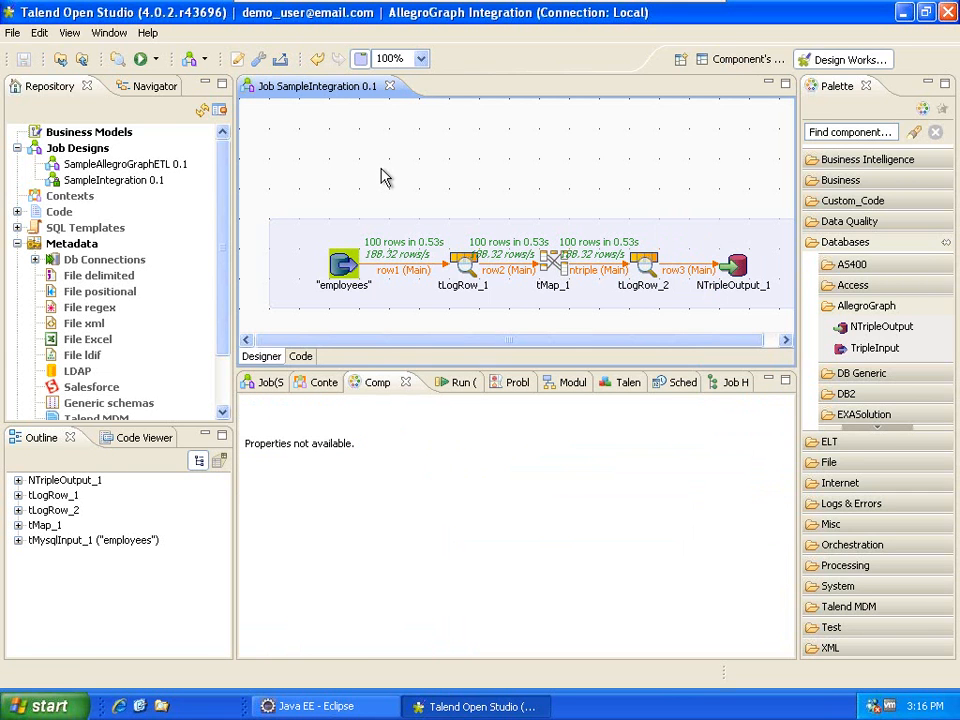
Rerun the SampleIntegration job and enlarge the Run output.
right_click(97, 176)
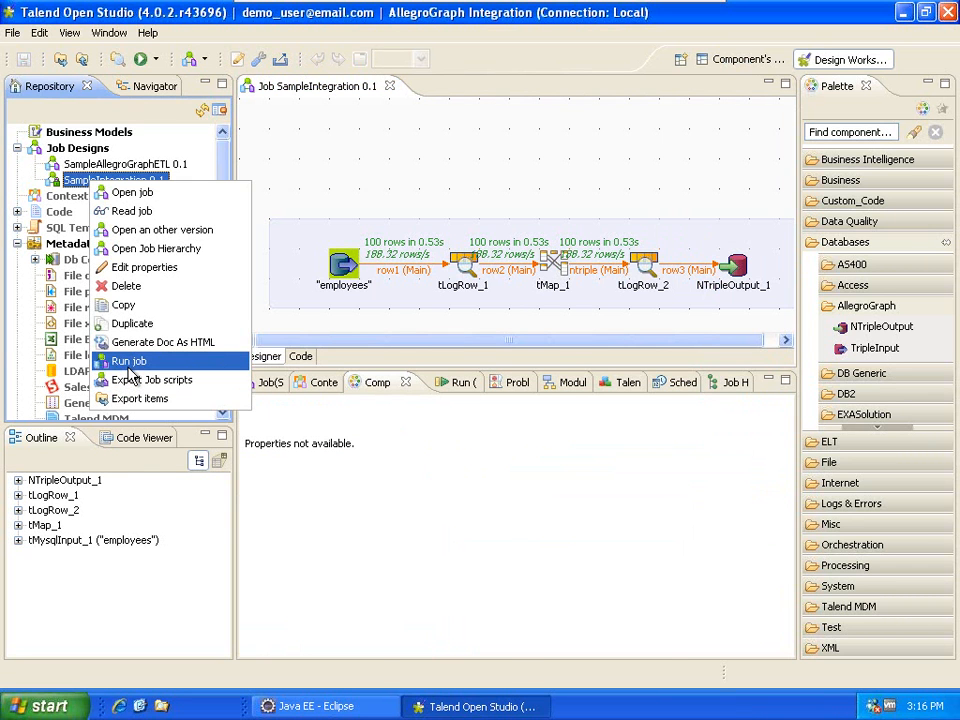
left_click(128, 361)
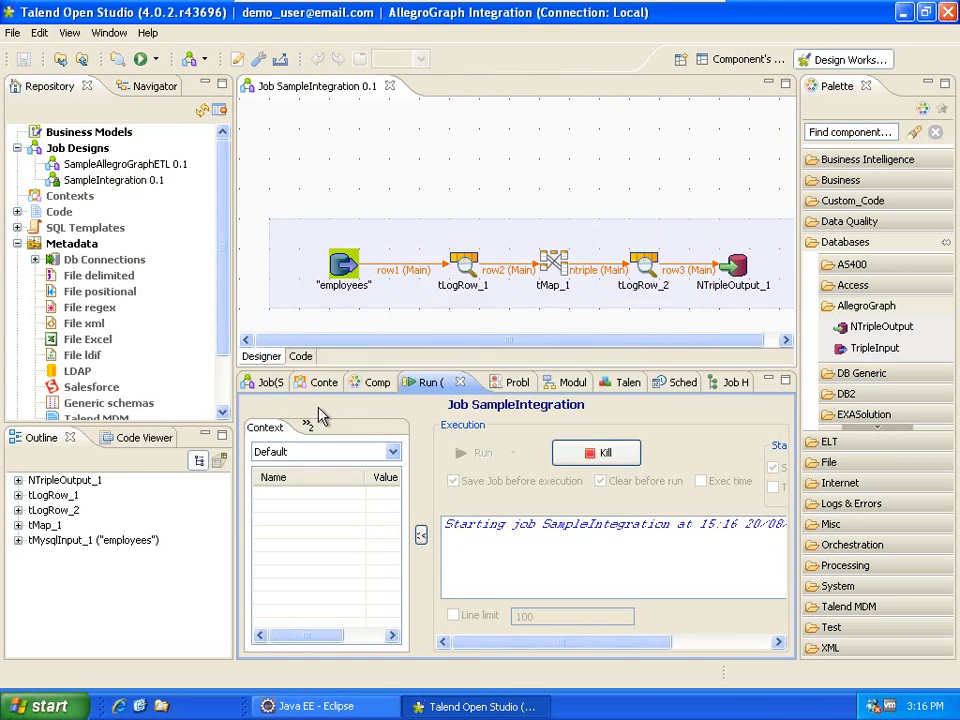
double_click(430, 386)
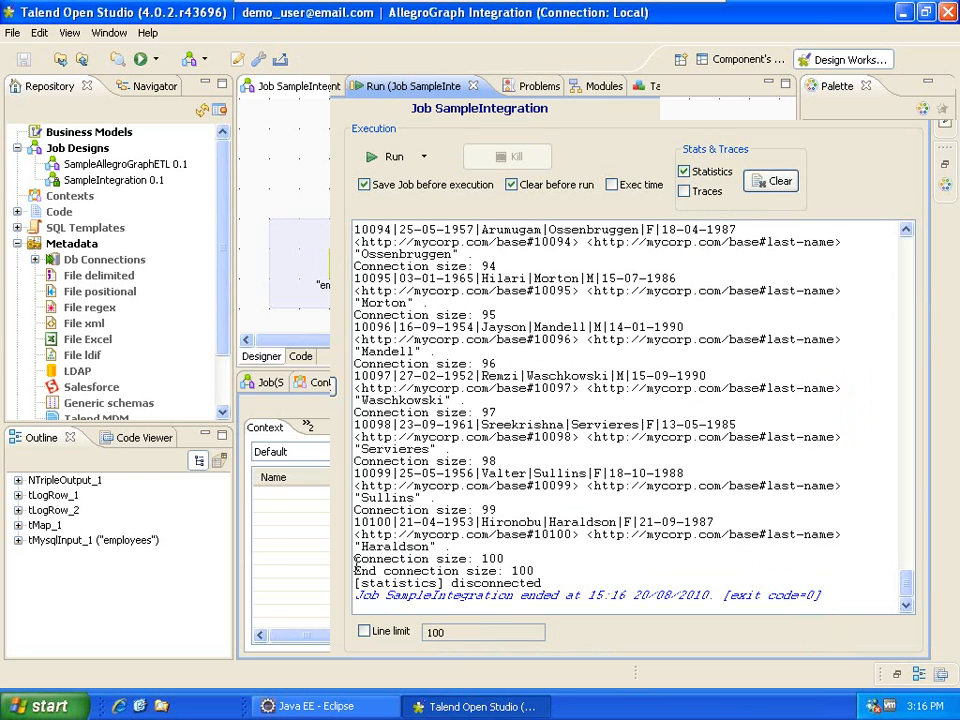
Check the final 'Connection size: 100' line, restore the job layout, and switch to the AllegroGraph VM.
left_click_drag(355, 560, 508, 560)
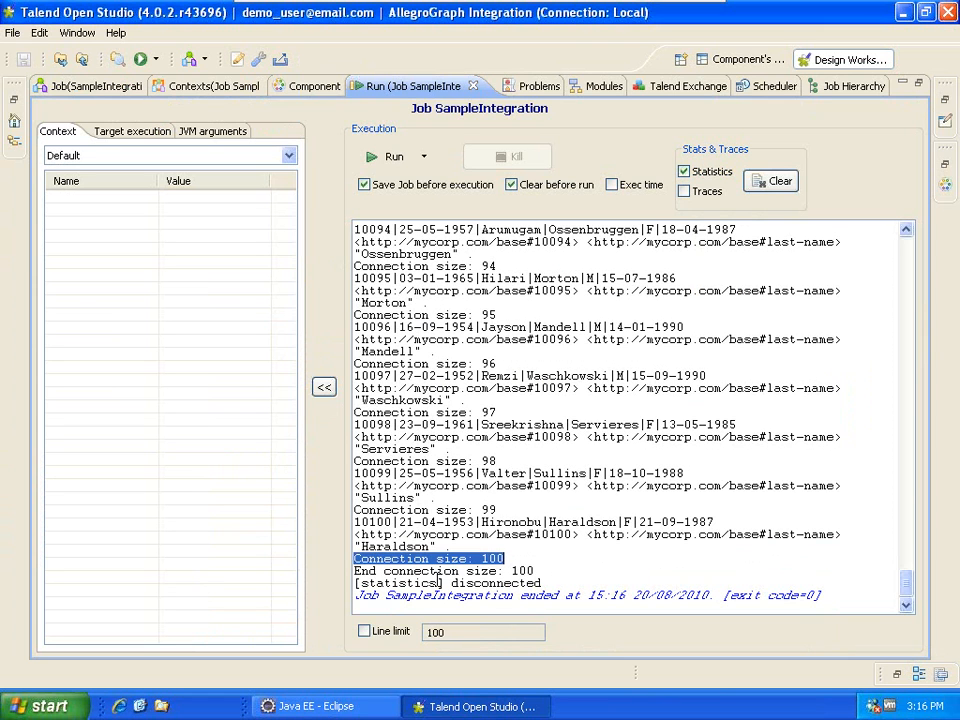
left_click(505, 558)
left_click(476, 556, "shift")
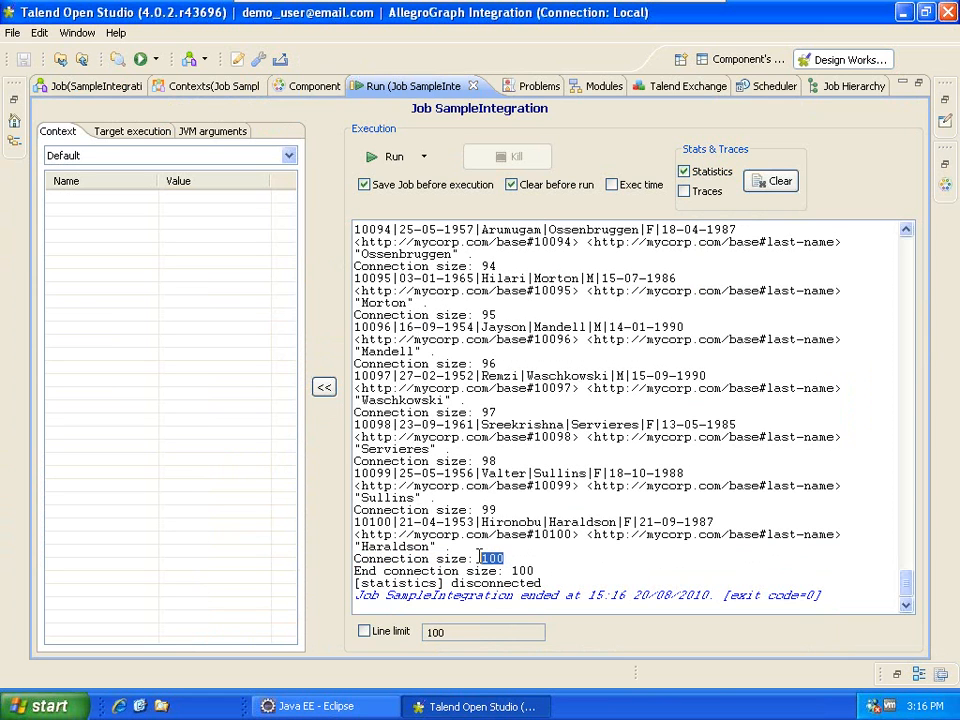
key("ctrl+m")
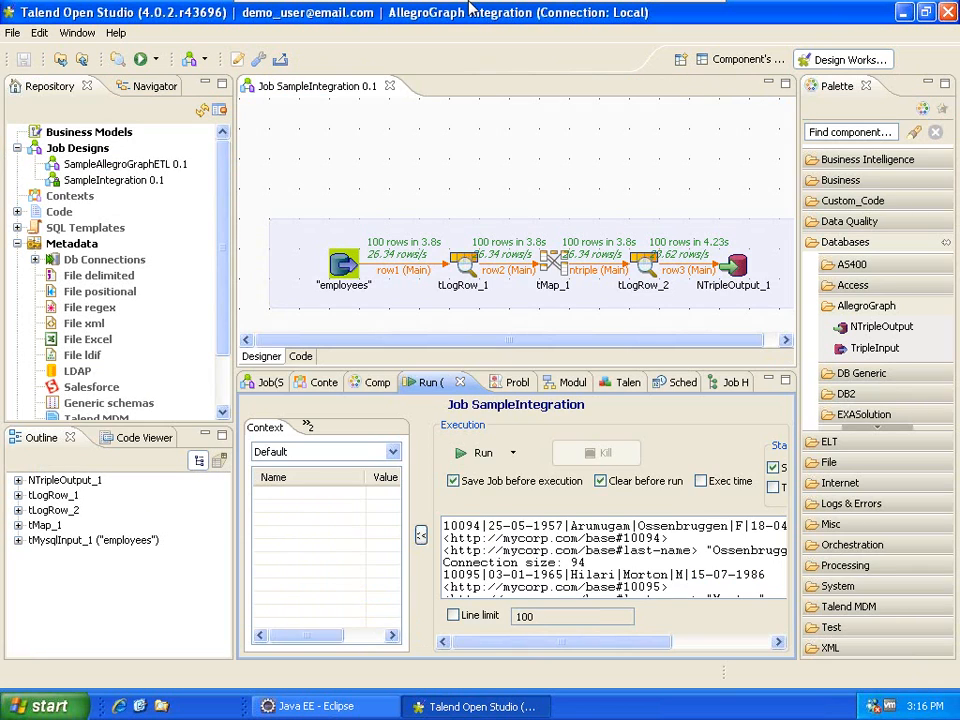
left_click(620, 15)
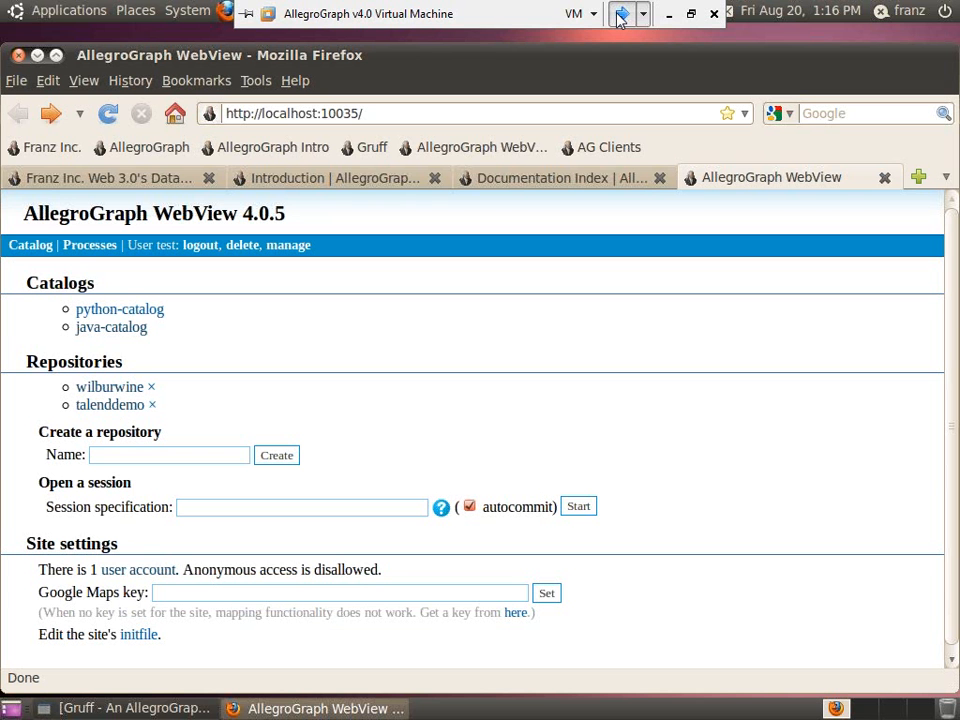
Confirm talenddemo now reports 100 statements in the store, then bring Gruff forward.
left_click(100, 406)
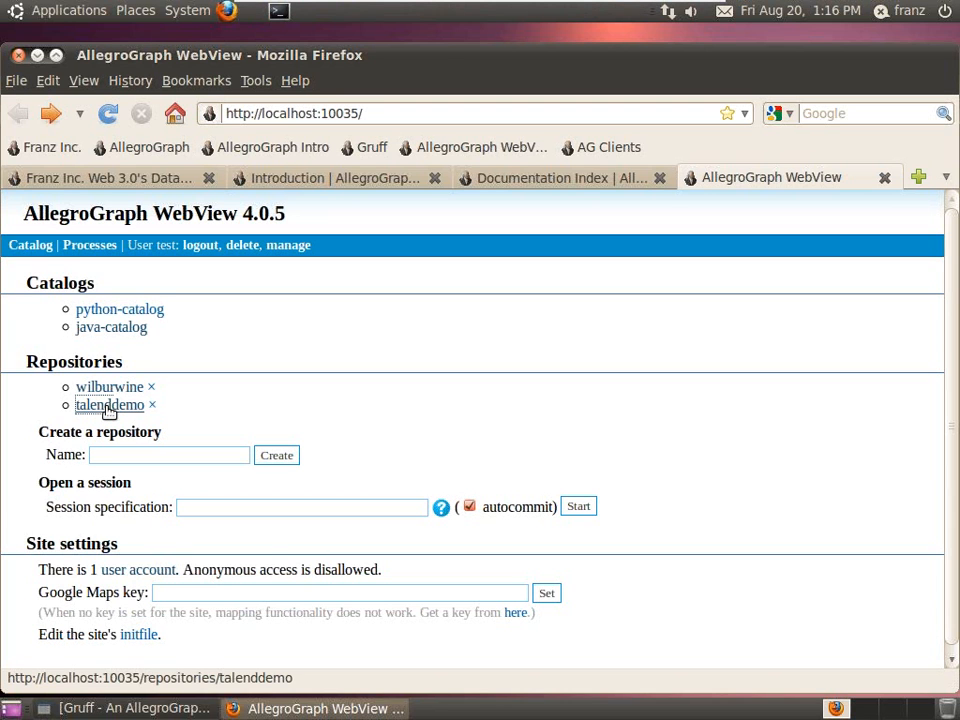
left_click_drag(98, 336, 247, 338)
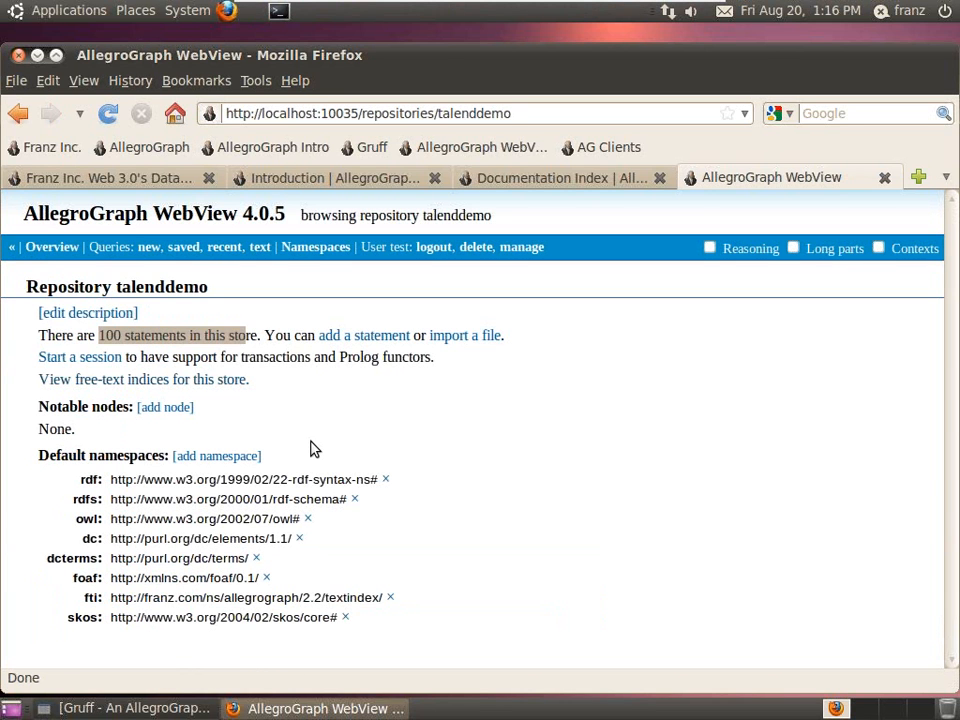
left_click(140, 708)
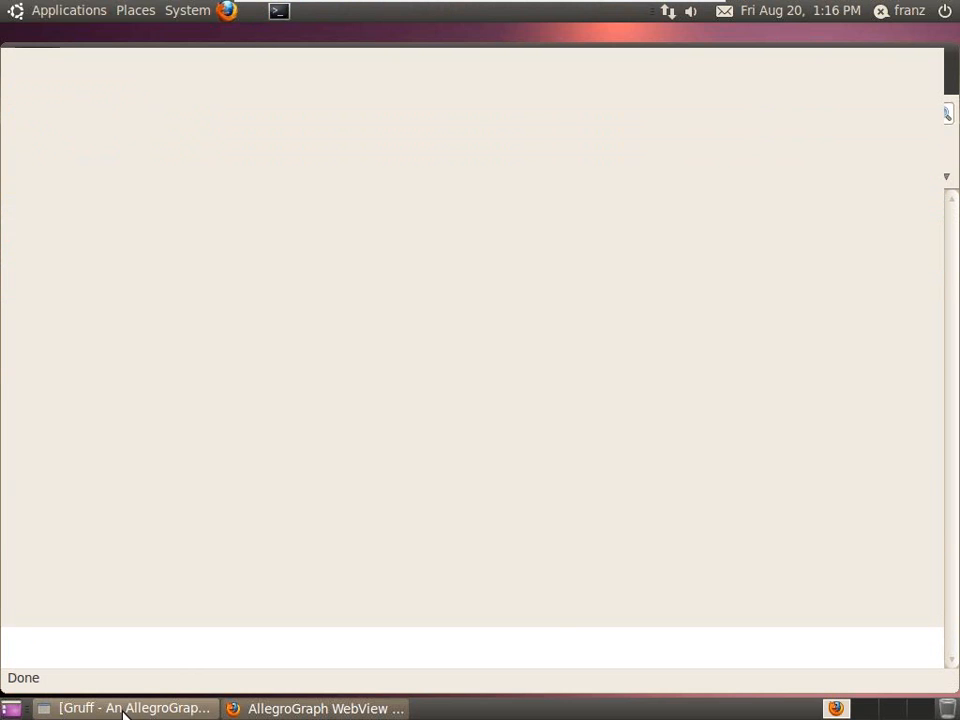
Open the talenddemo triple-store on port 10035 in Gruff in read-only mode.
left_click(18, 60)
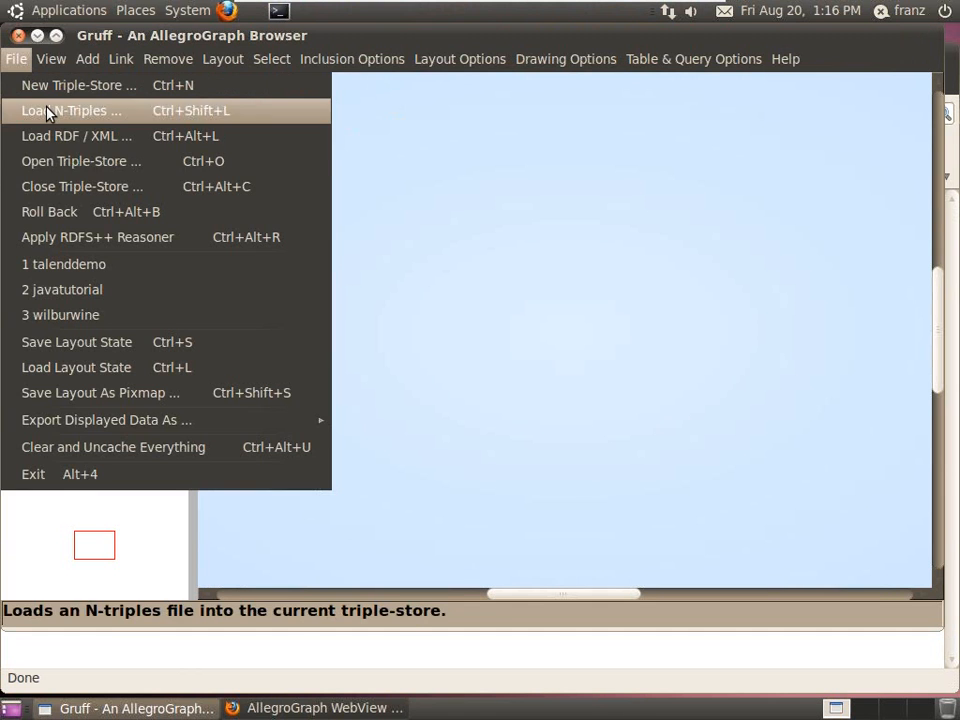
left_click(65, 167)
left_click(297, 402)
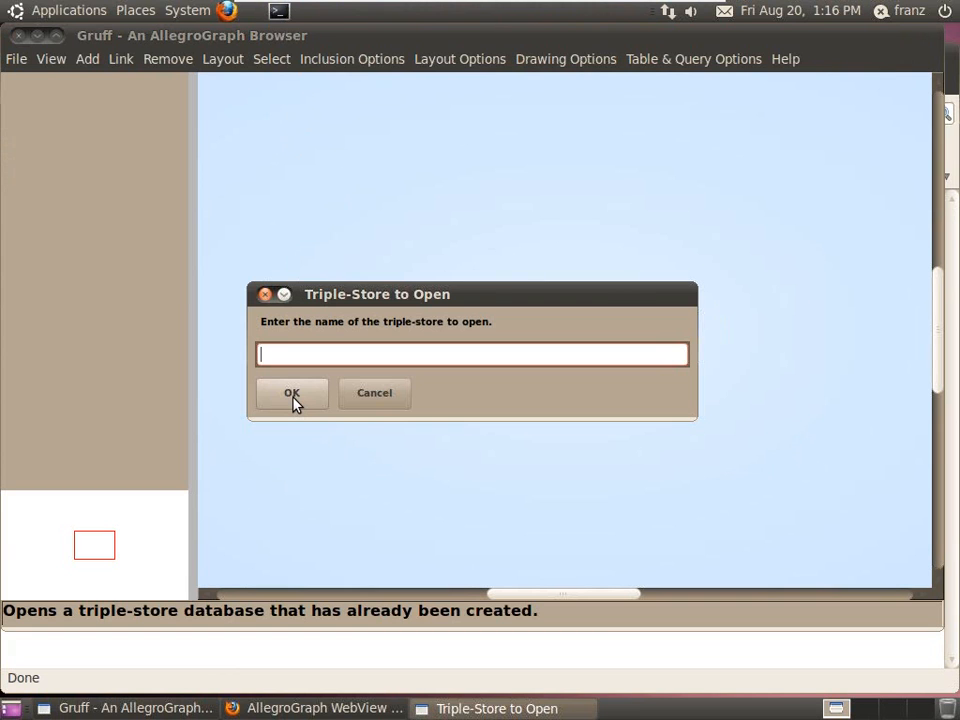
type("talen")
left_click(293, 398)
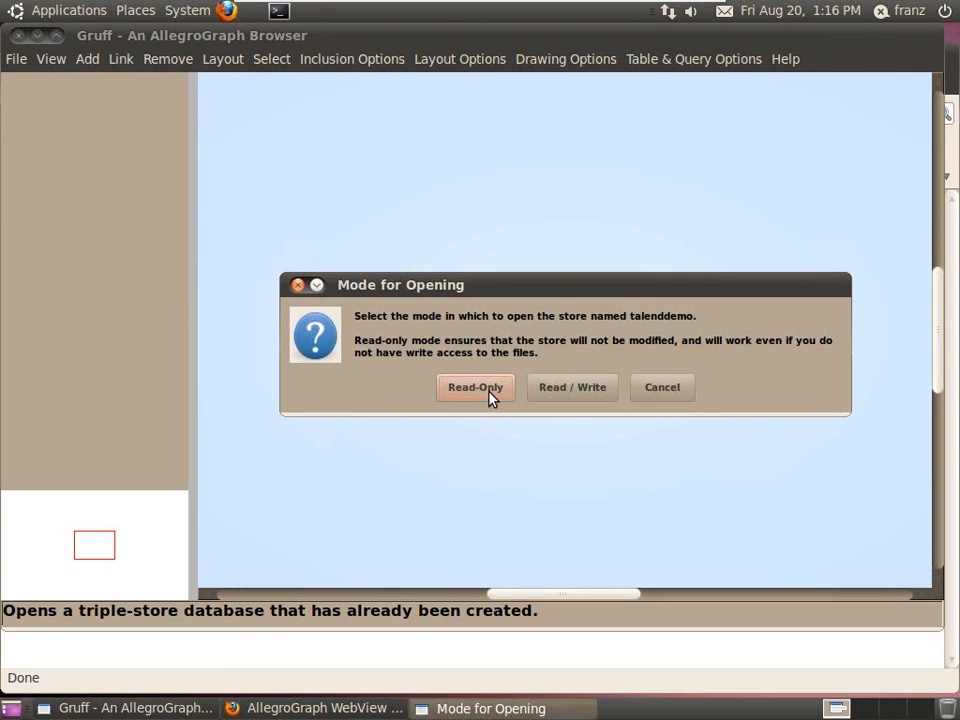
left_click(490, 398)
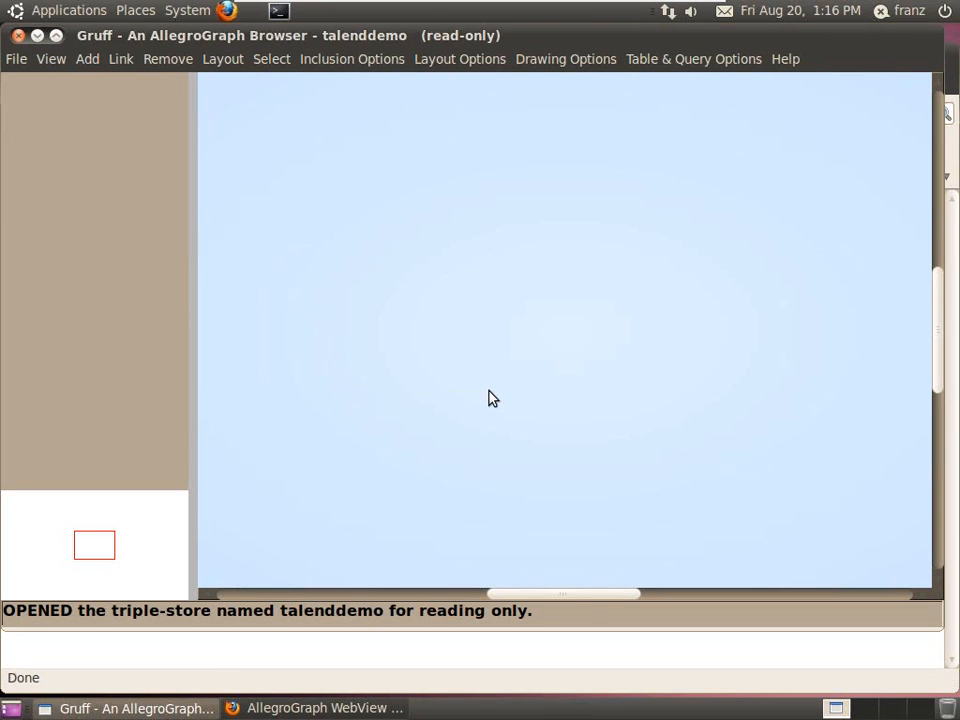
Display all triples and switch to Graph View showing employee numbers linked to last names.
left_click(52, 62)
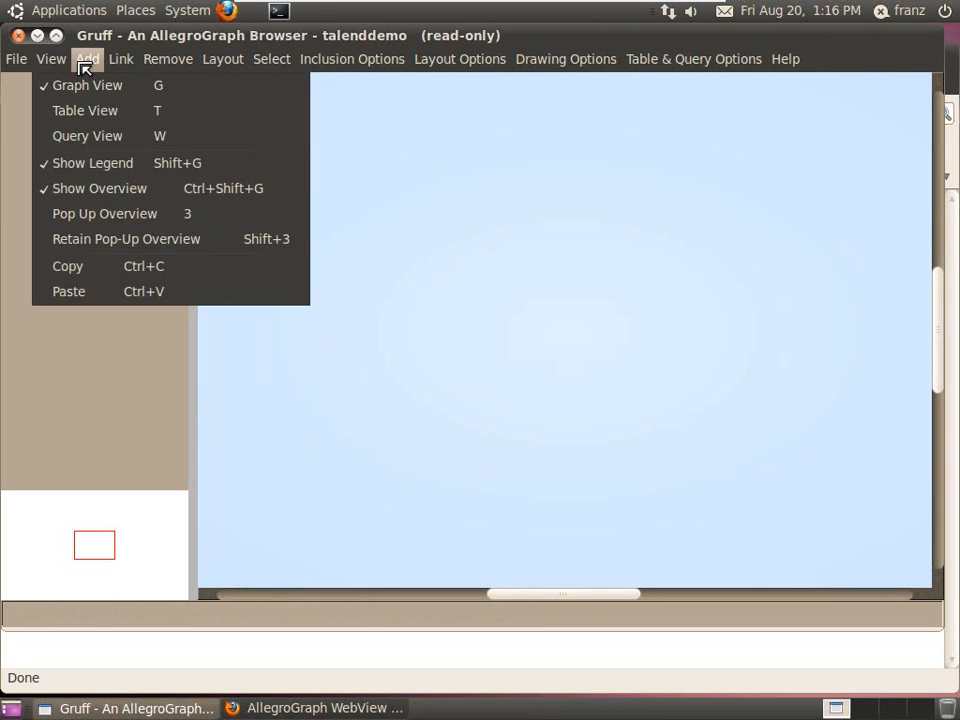
left_click(206, 366)
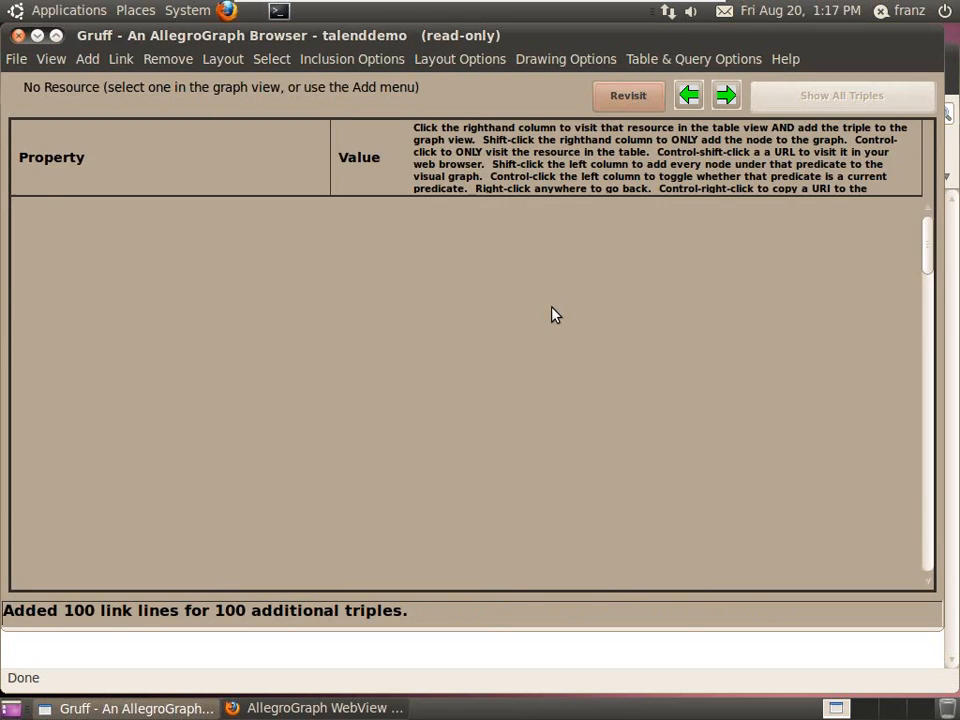
left_click(66, 60)
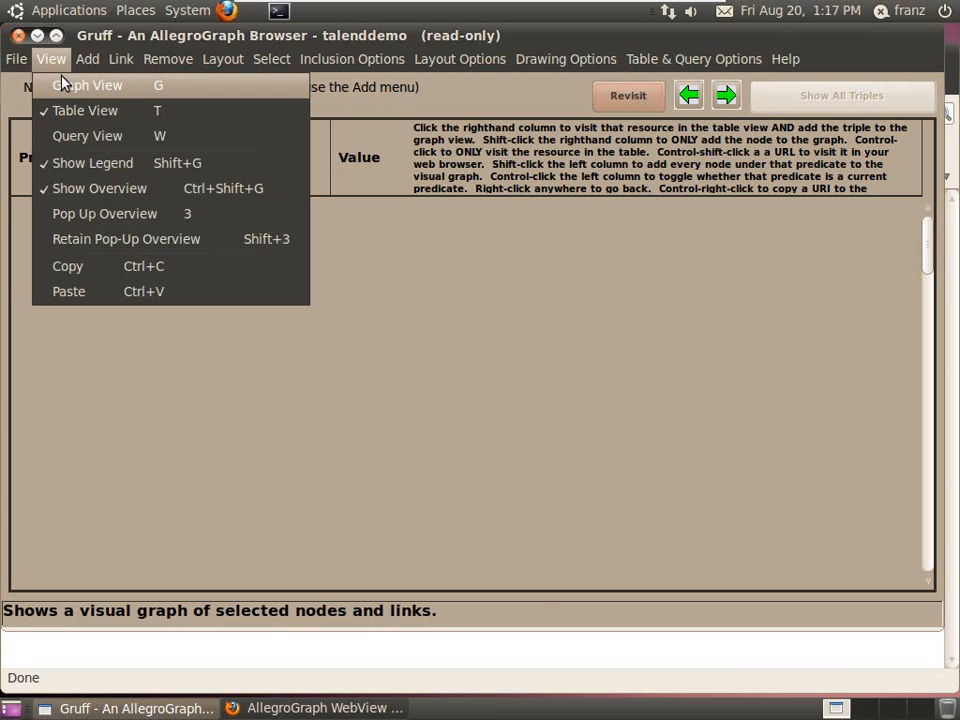
left_click(72, 88)
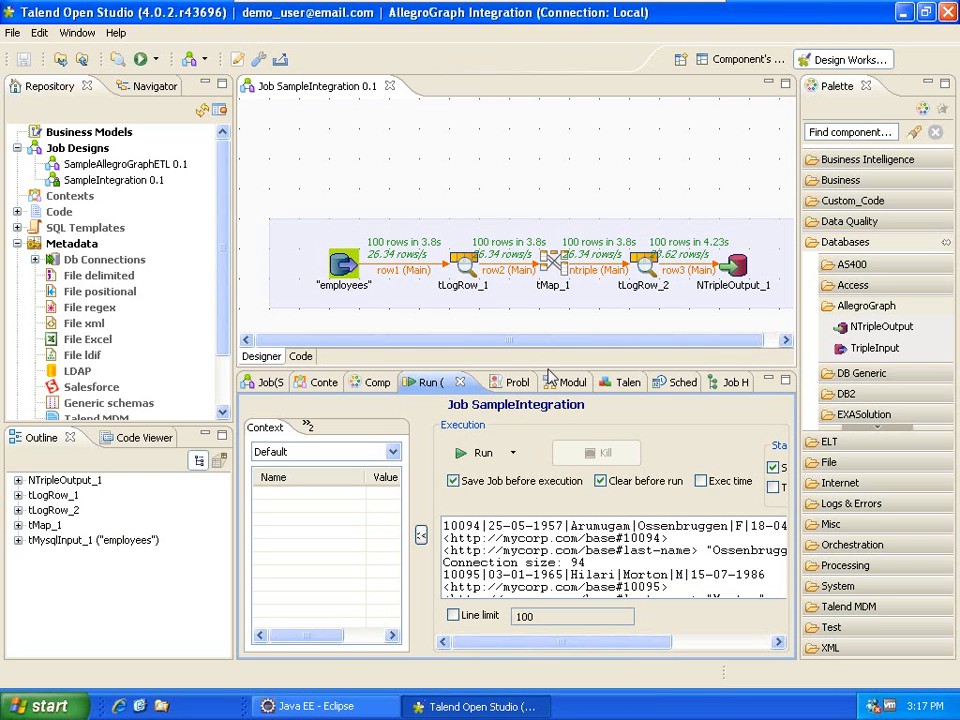
Lower the Run panel, narrow the Palette, shift the employees input left, and select tMap_1.
left_click_drag(548, 366, 551, 565)
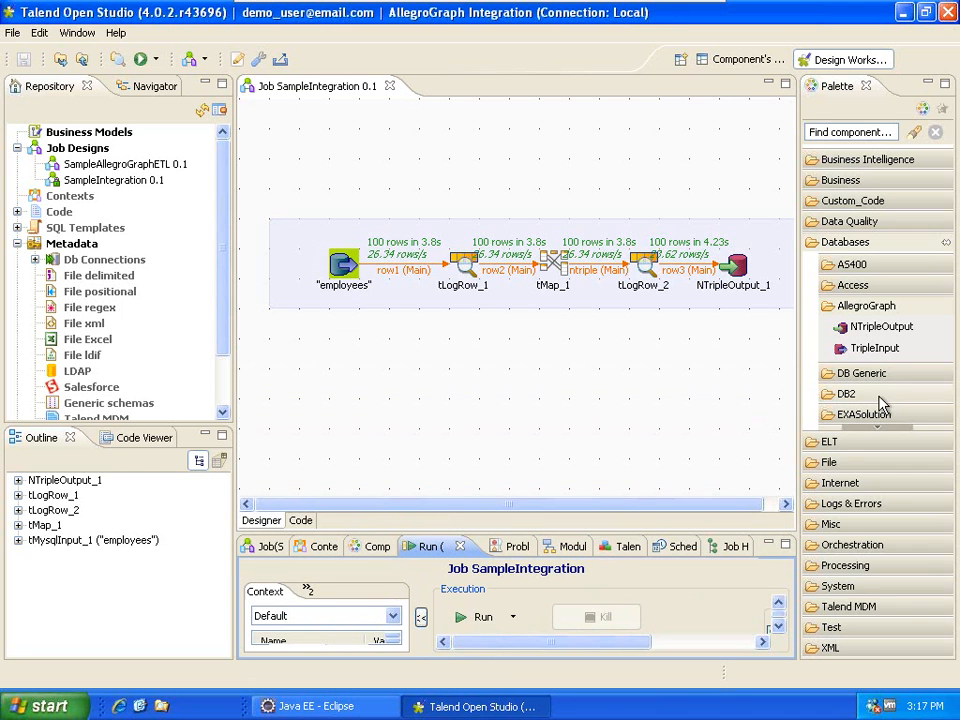
left_click_drag(799, 345, 856, 343)
left_click(553, 268)
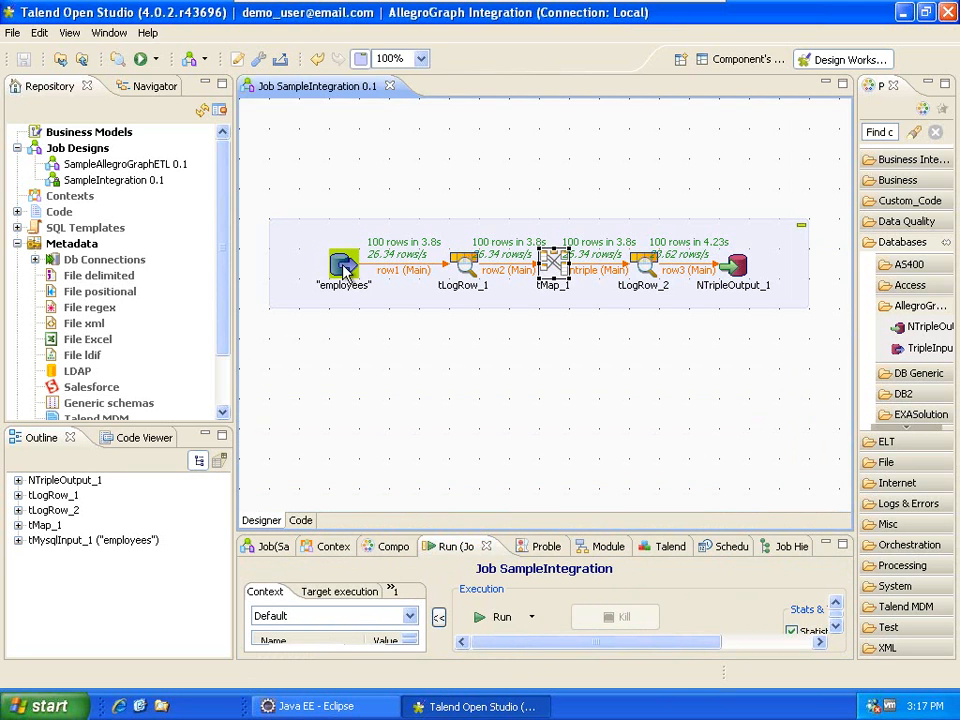
left_click_drag(343, 270, 313, 267)
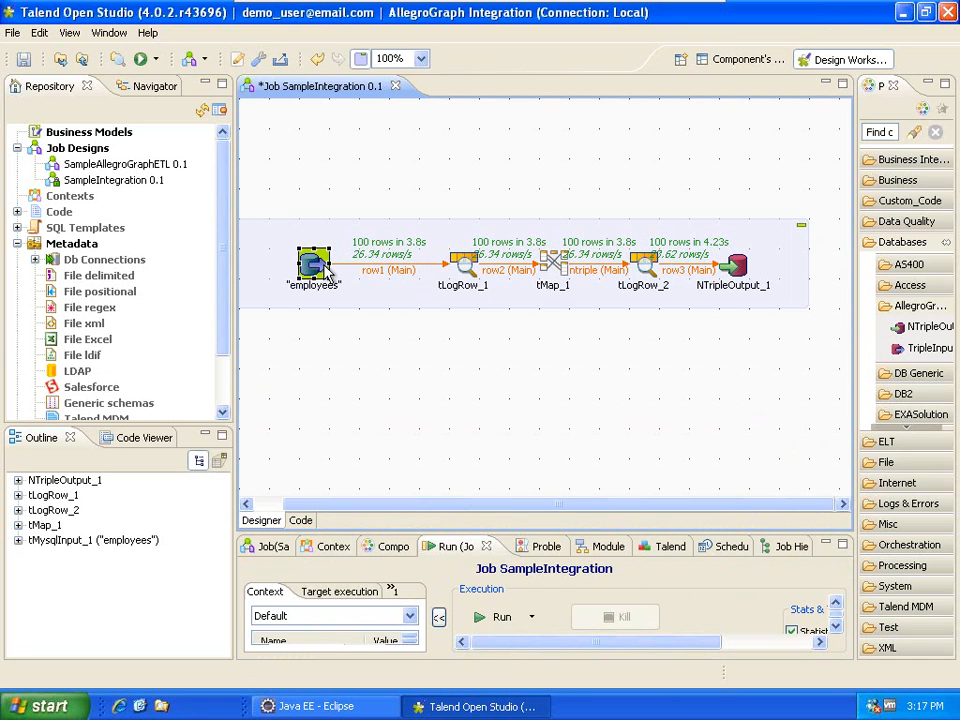
left_click(559, 281)
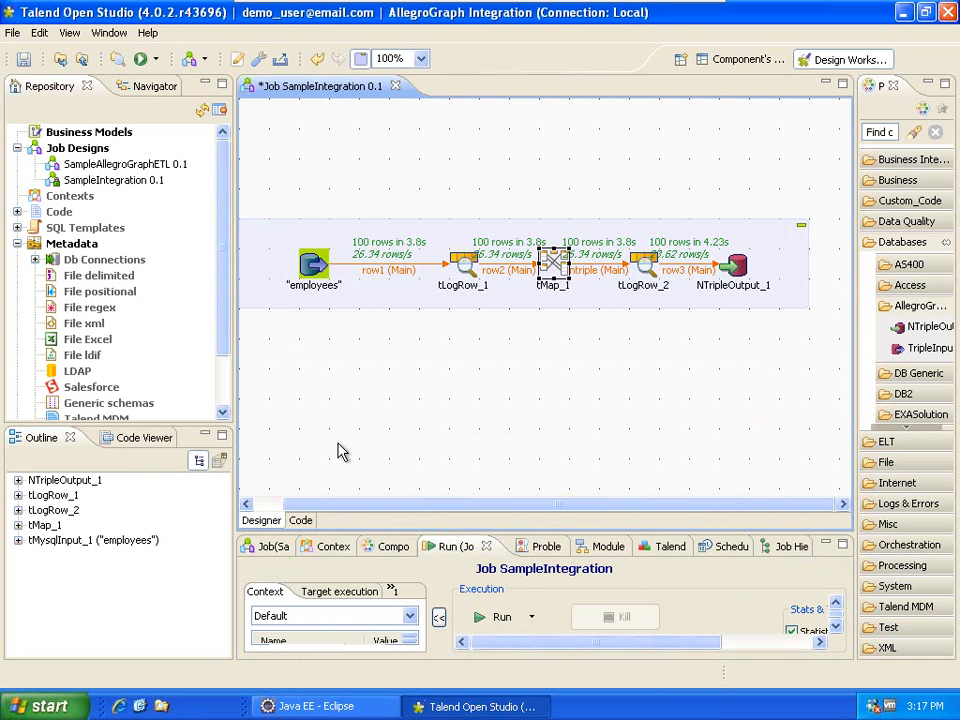
Add a new output table named ntriple_first_name to tMap_1.
double_click(554, 264)
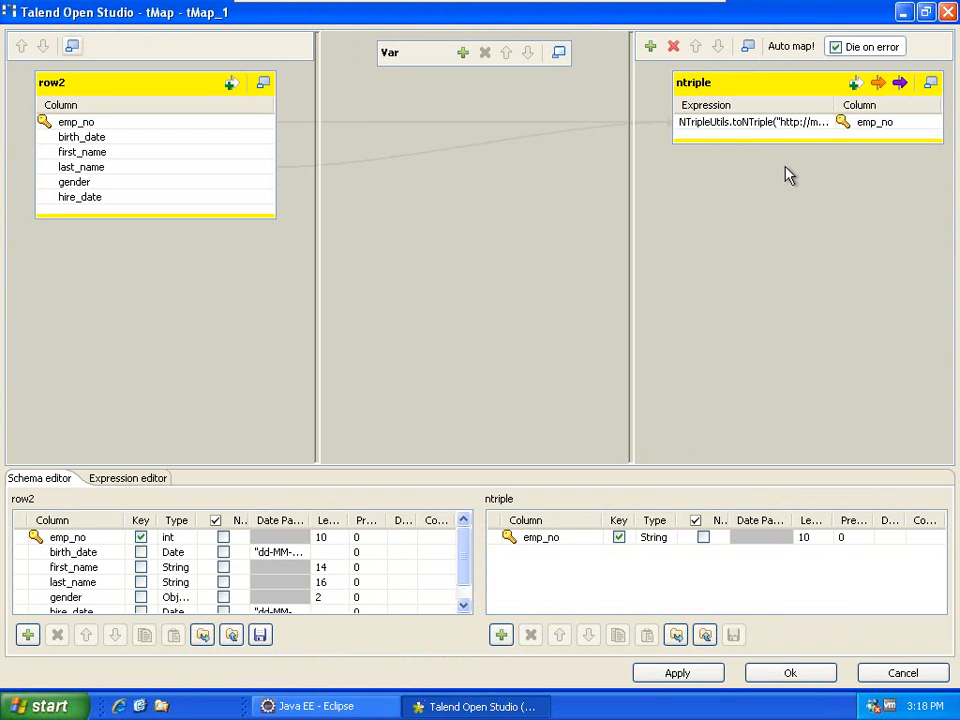
left_click(650, 46)
left_click_drag(456, 291, 421, 291)
type("n")
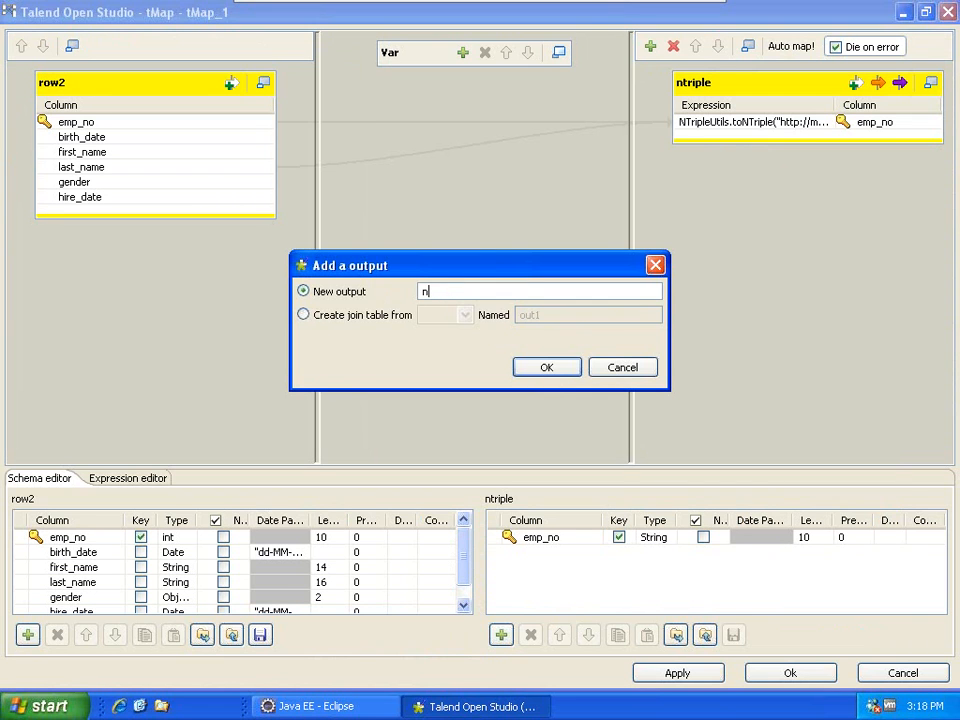
type("triple_first_name")
key("Return")
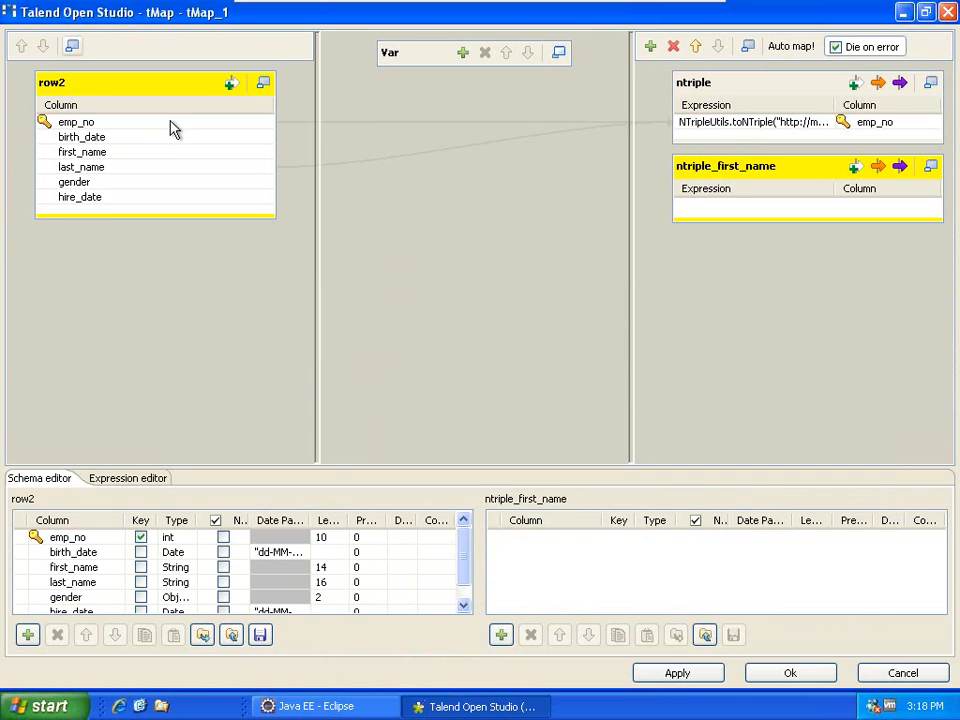
Map emp_no into ntriple_first_name and clear its row2.emp_no expression in the Expression Builder.
left_click(170, 126)
left_click_drag(267, 128, 808, 210)
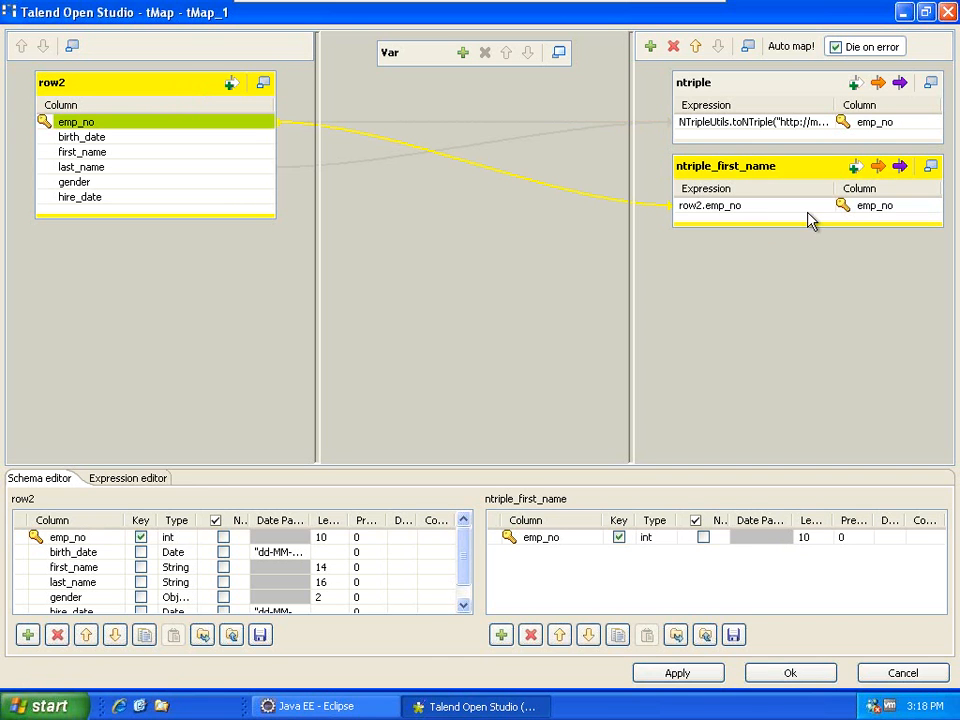
left_click(810, 220)
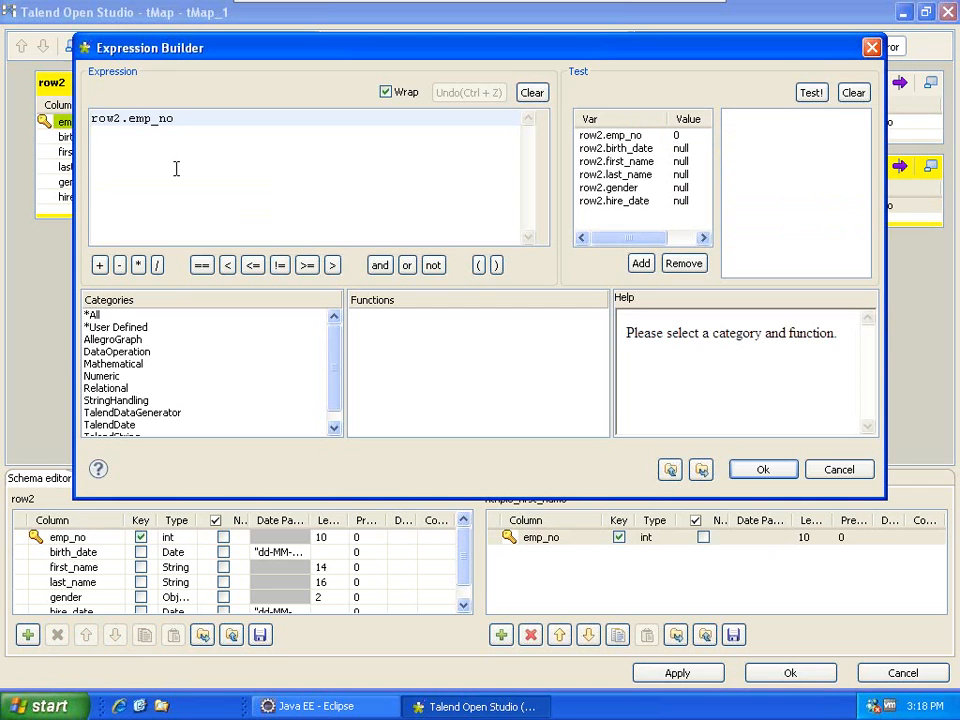
left_click_drag(182, 118, 112, 135)
key("Delete")
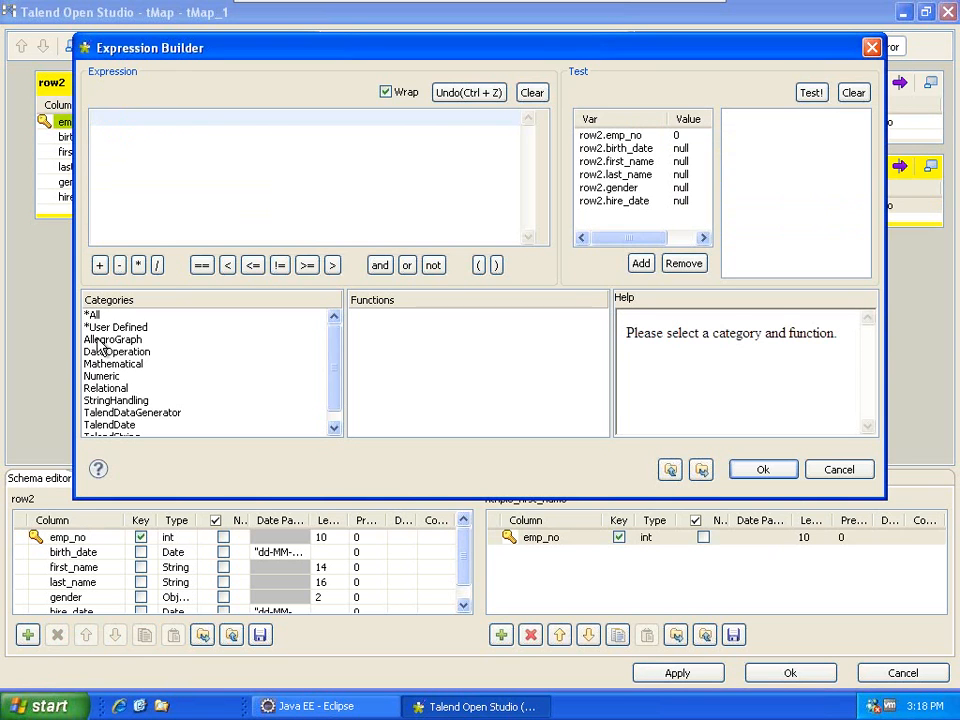
Insert the AllegroGraph toNTriple function with row2.emp_no as the subject.
left_click(112, 339)
left_click(370, 316)
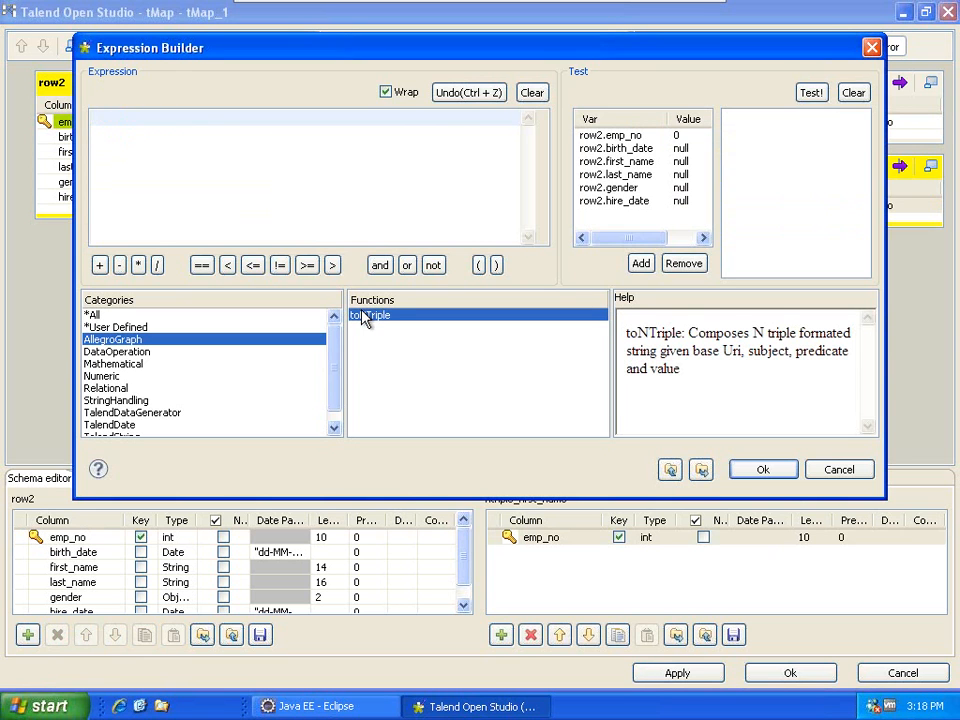
double_click(365, 316)
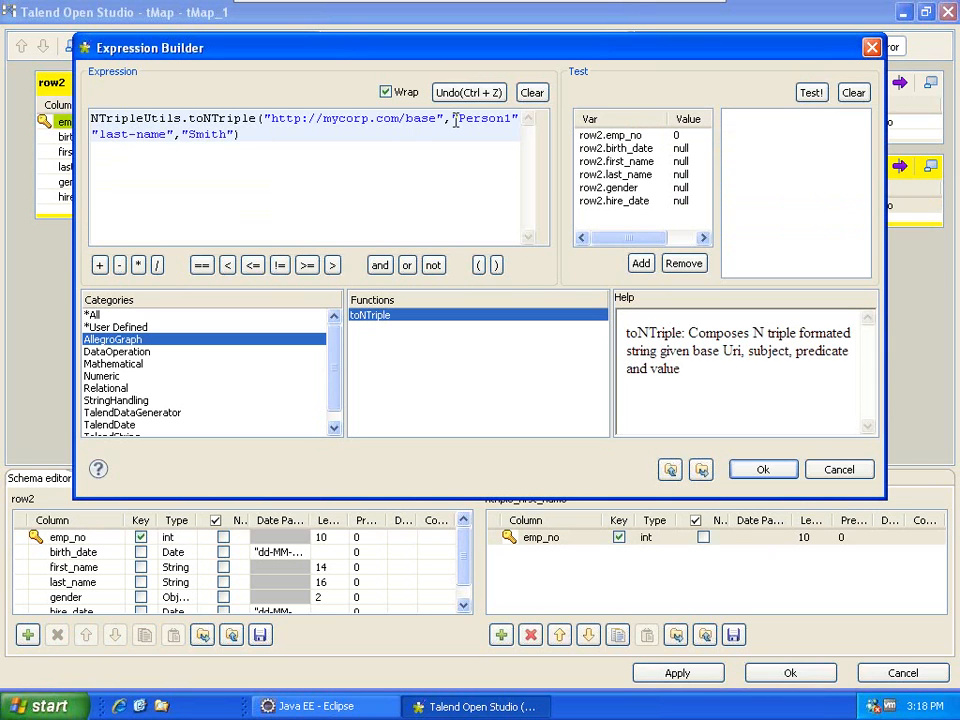
left_click_drag(452, 120, 518, 120)
key("Delete")
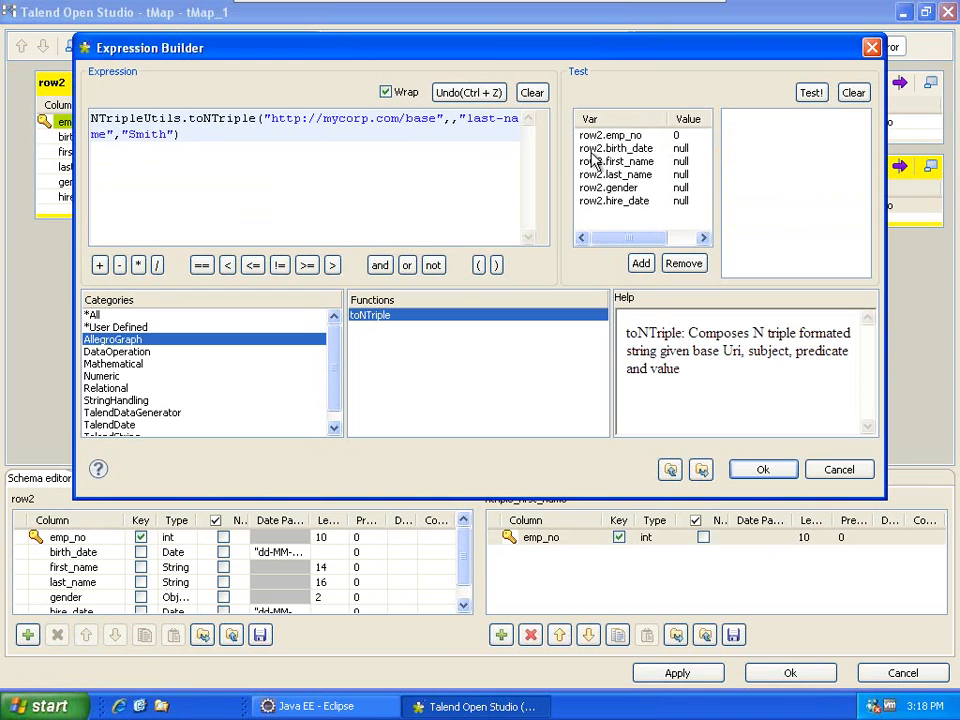
left_click_drag(600, 135, 447, 120)
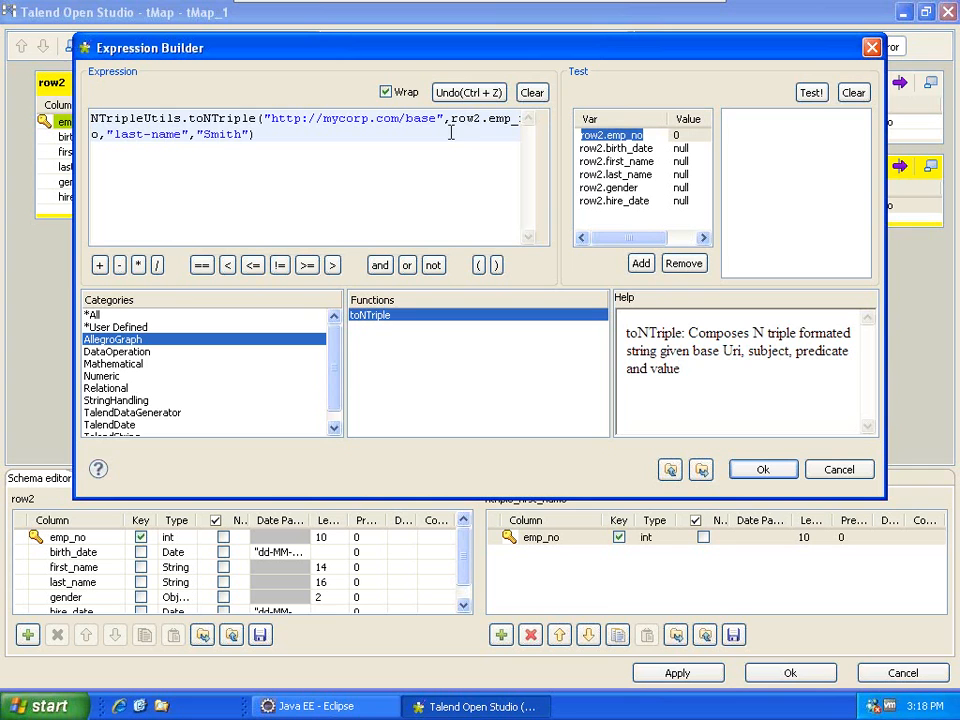
Change the predicate to first-name, use row2.first_name as the value, and close the tMap editor.
double_click(124, 134)
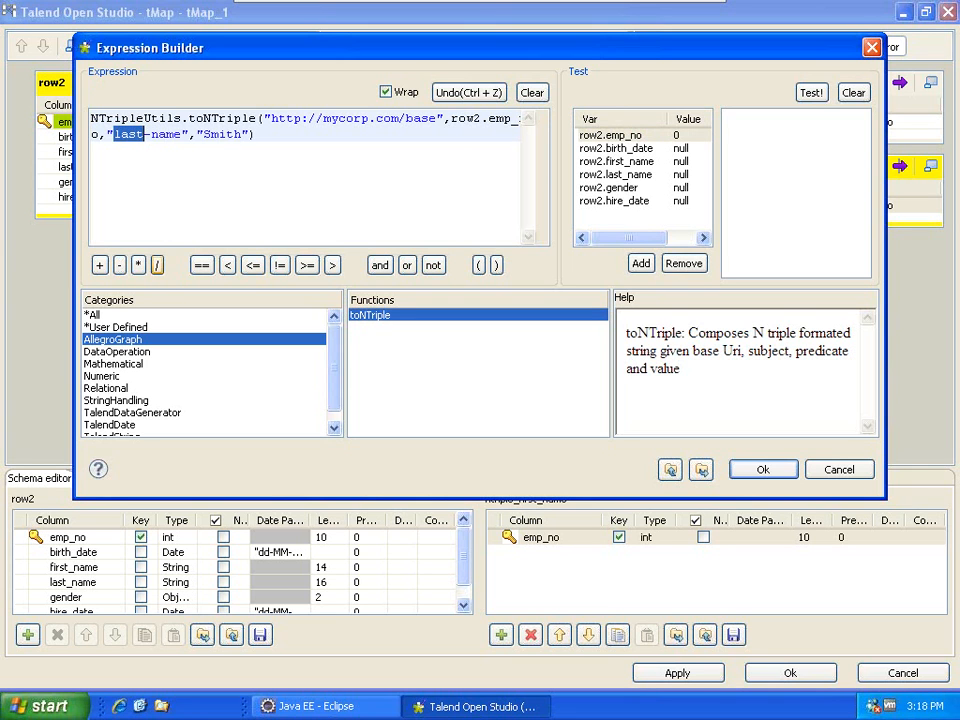
type("first")
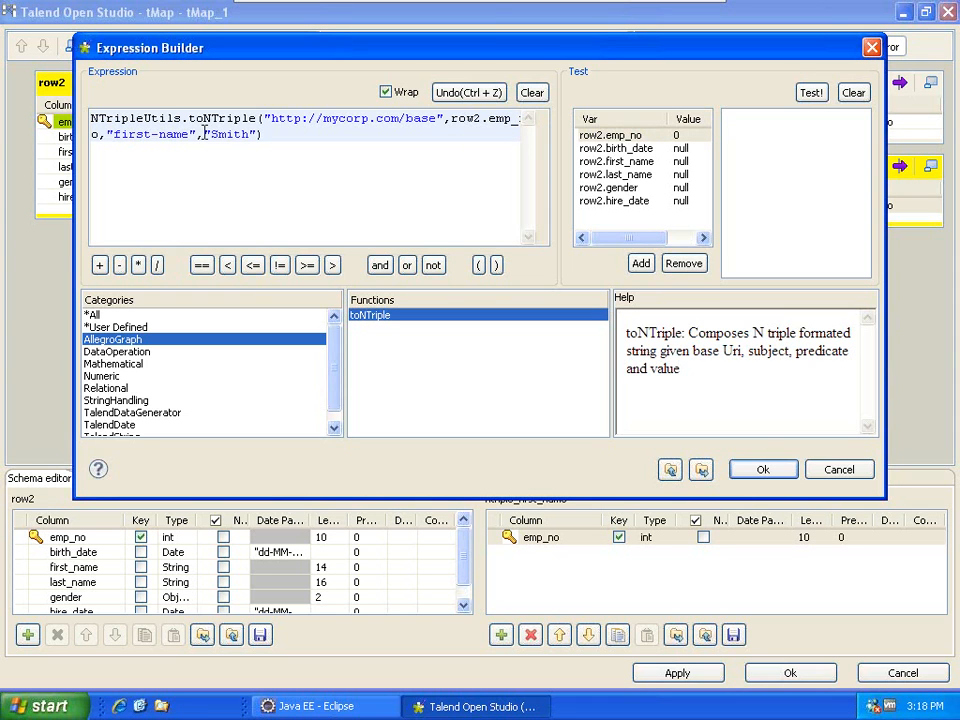
left_click_drag(204, 133, 257, 134)
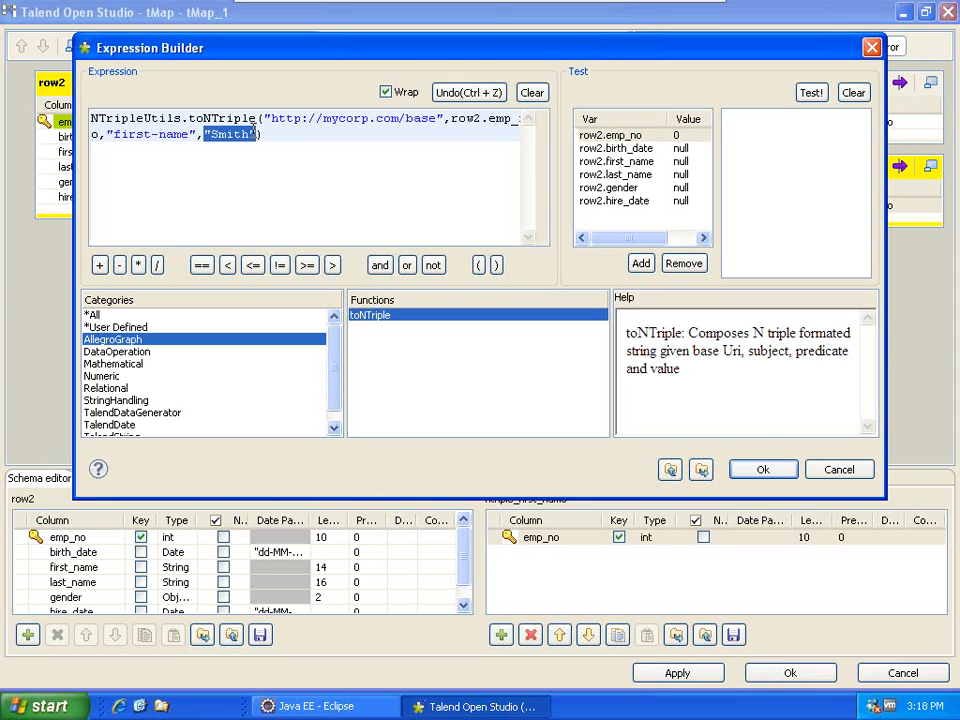
key("Delete")
left_click(620, 164)
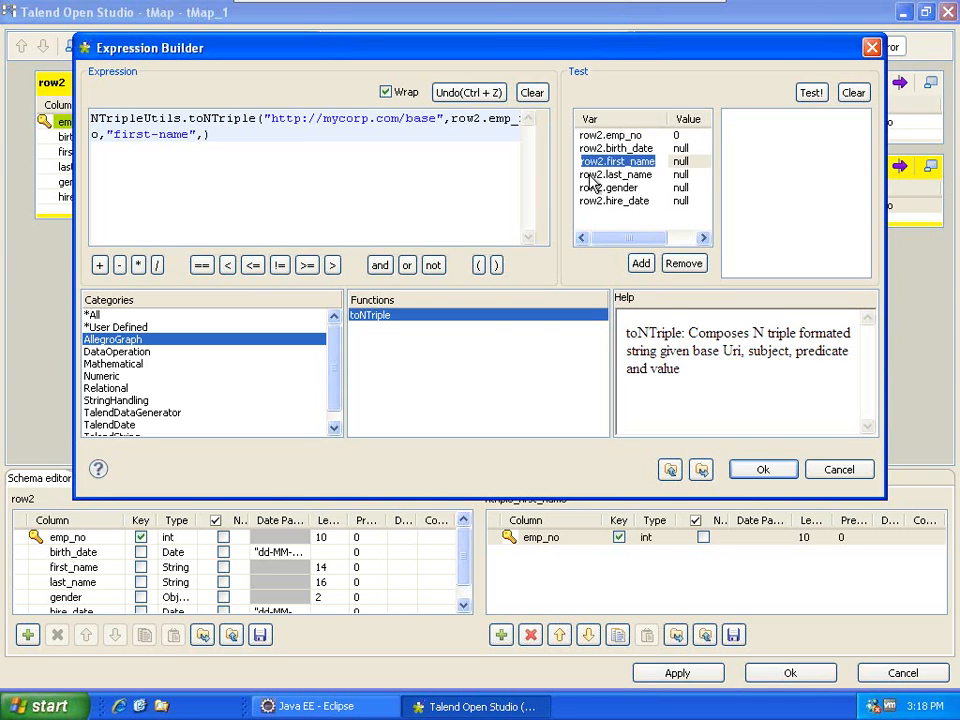
left_click_drag(582, 168, 215, 140)
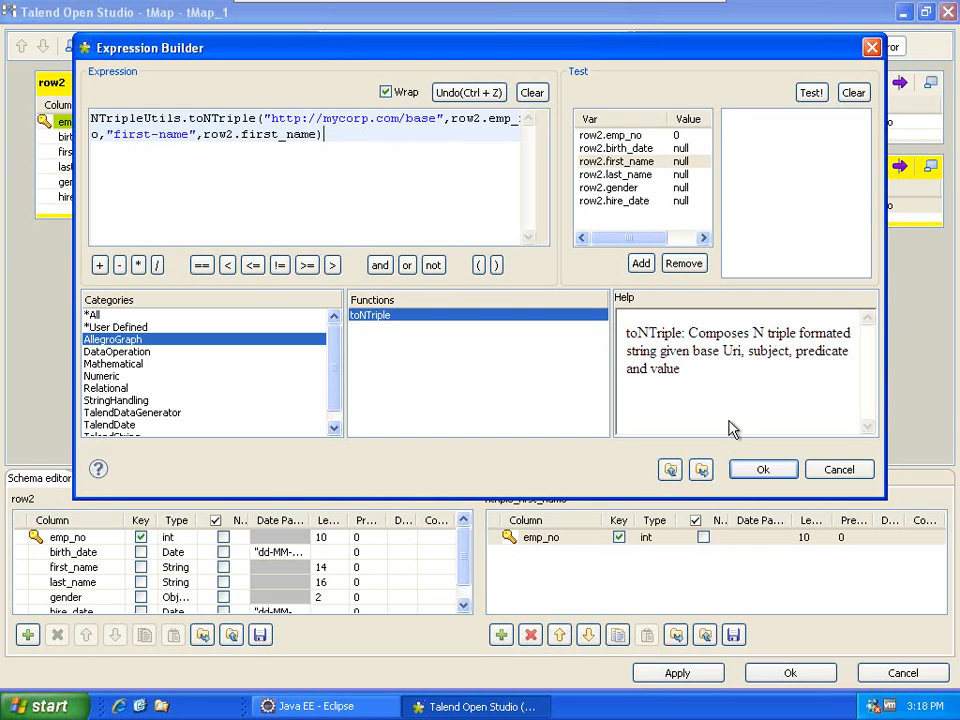
left_click(759, 470)
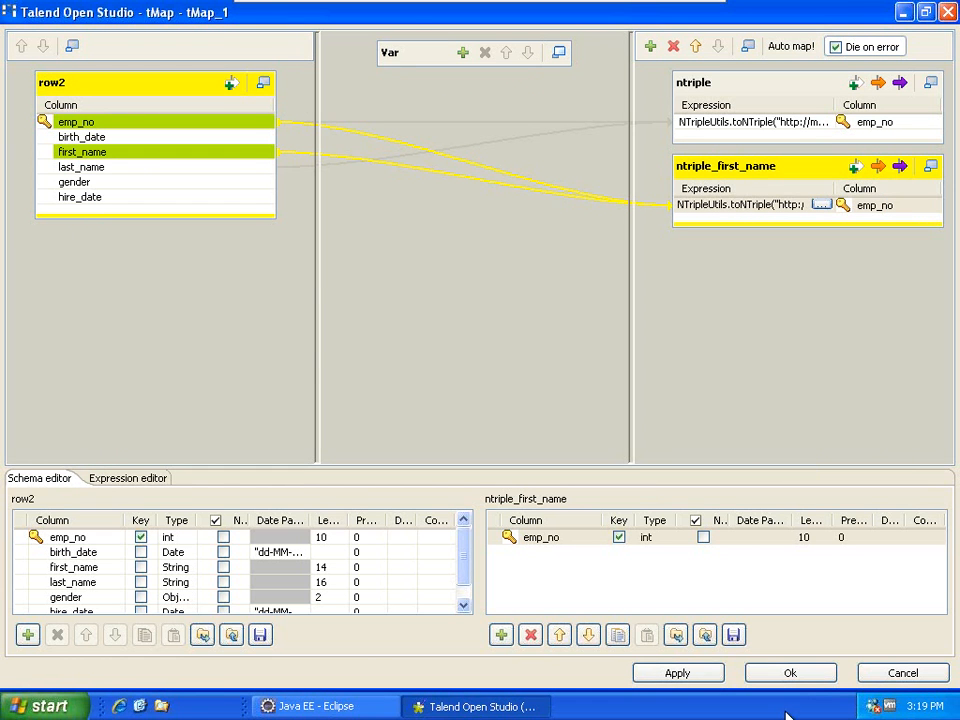
left_click(790, 672)
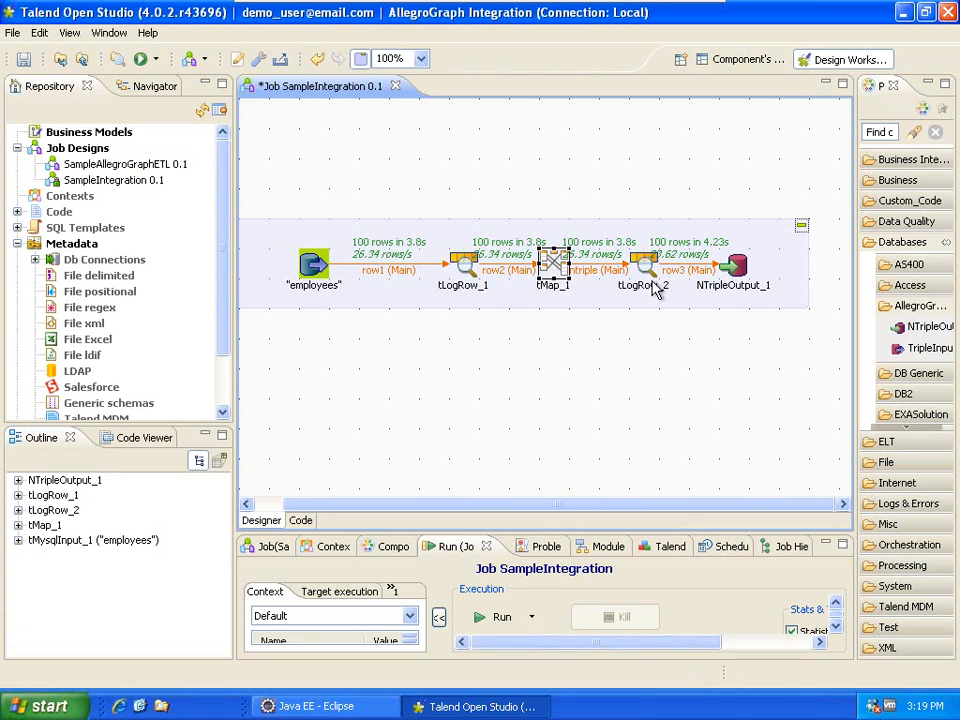
Place a new tLogRow_3 from Logs & Errors below tLogRow_2.
left_click(693, 183)
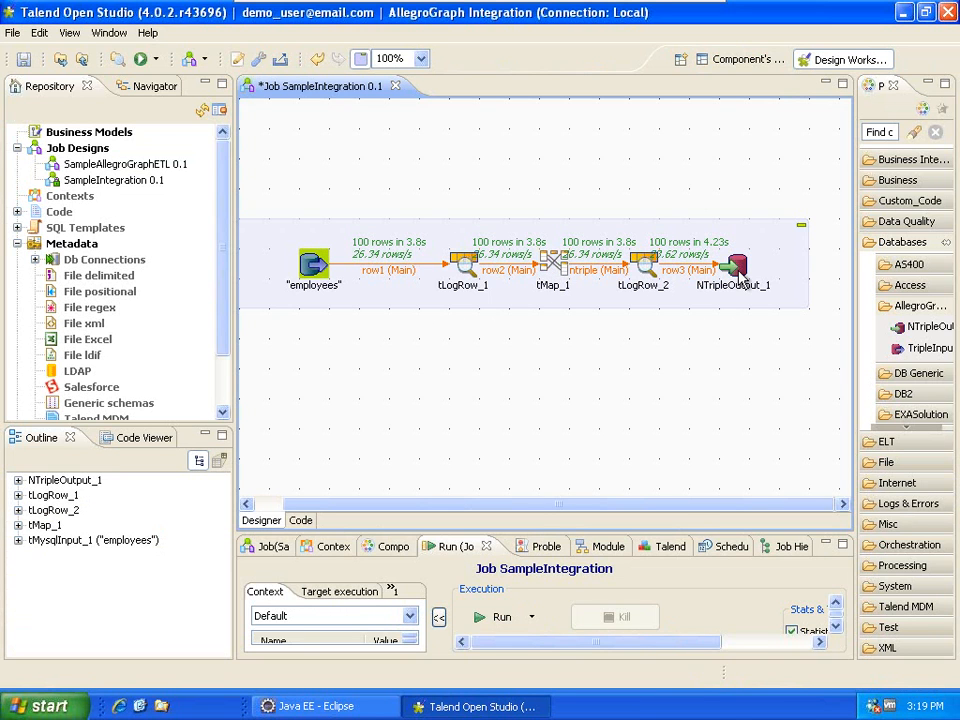
left_click(555, 268)
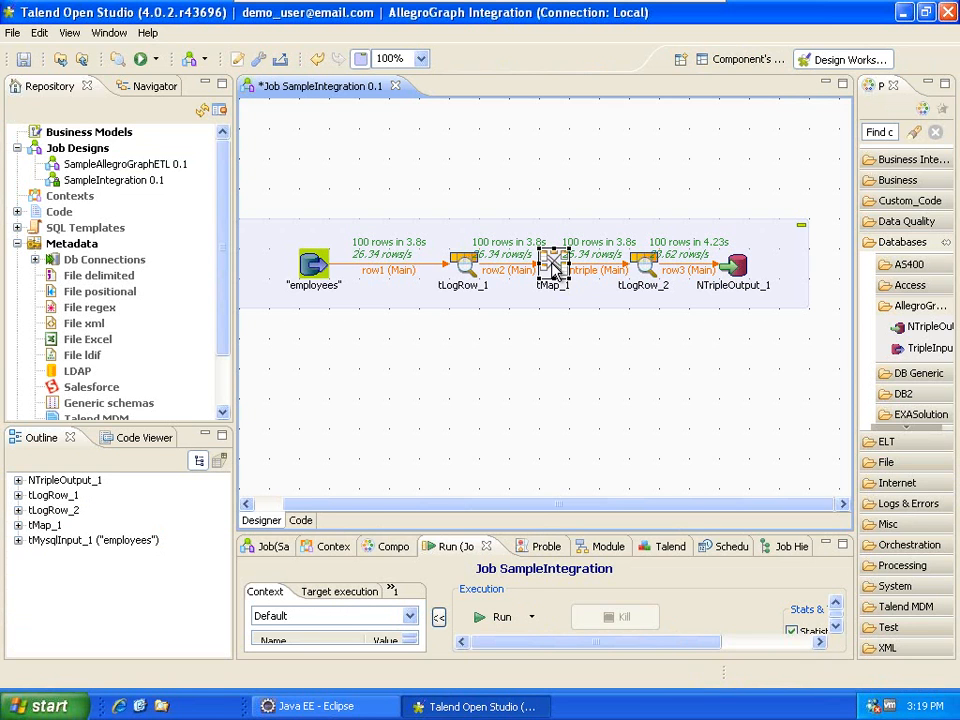
left_click(897, 245)
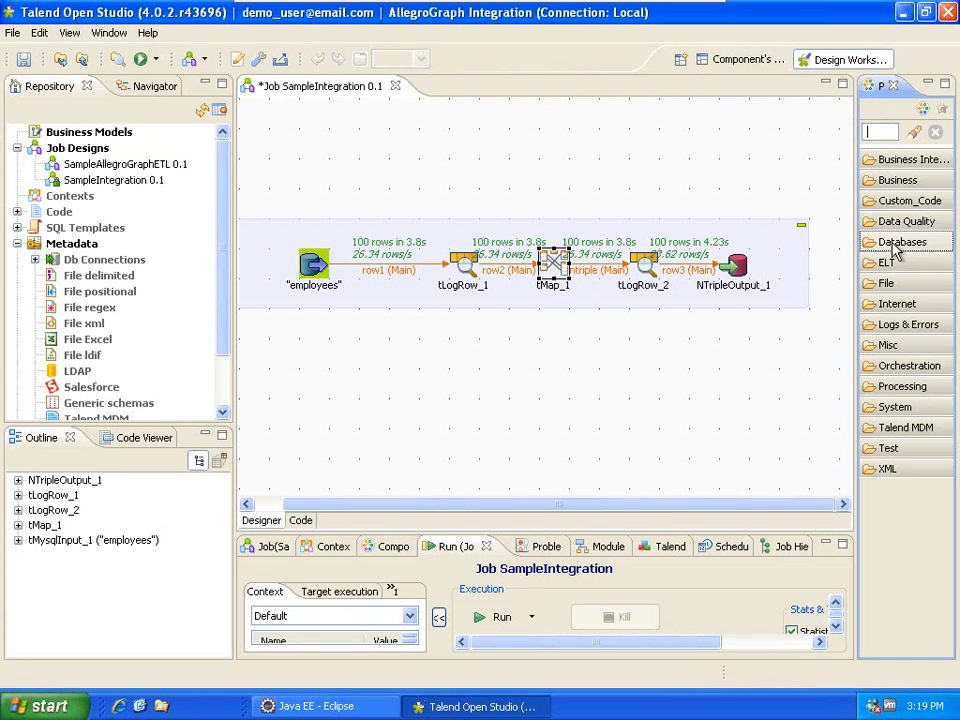
left_click(896, 326)
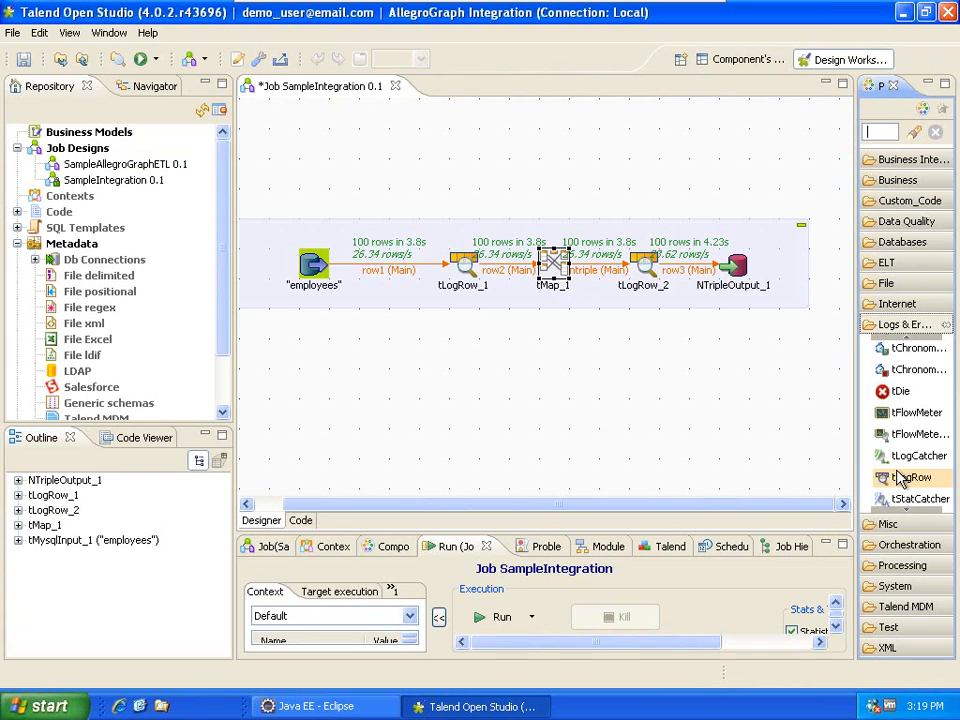
left_click_drag(900, 478, 648, 384)
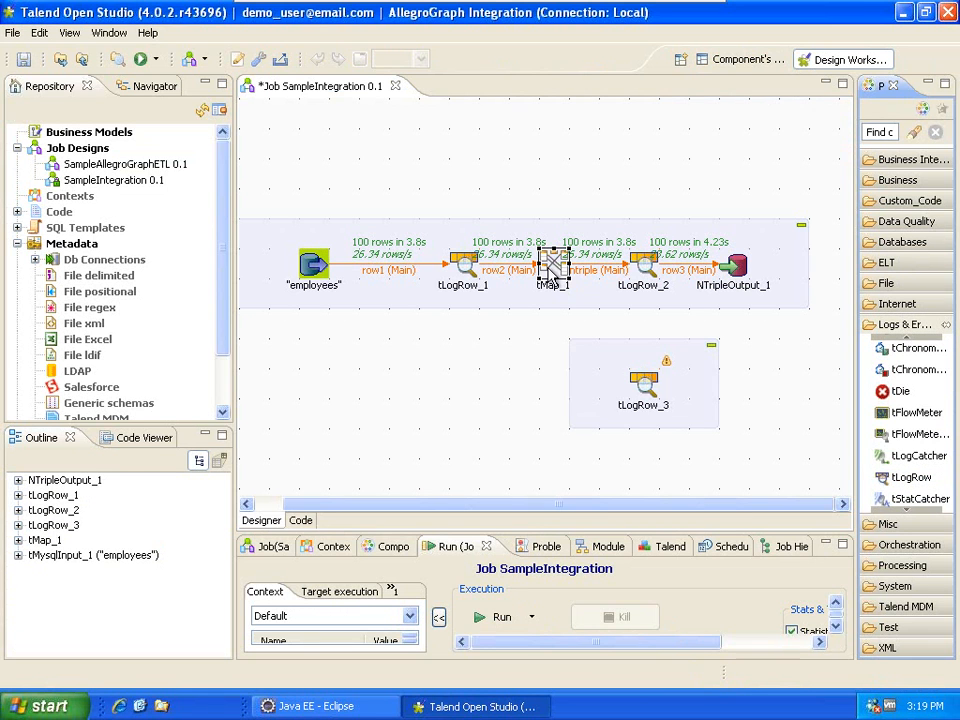
Connect tMap_1's ntriple_first_name output to tLogRow_3 and delete the ntriple link to tLogRow_2.
right_click(552, 271)
mouse_move(615, 285)
left_click(729, 288)
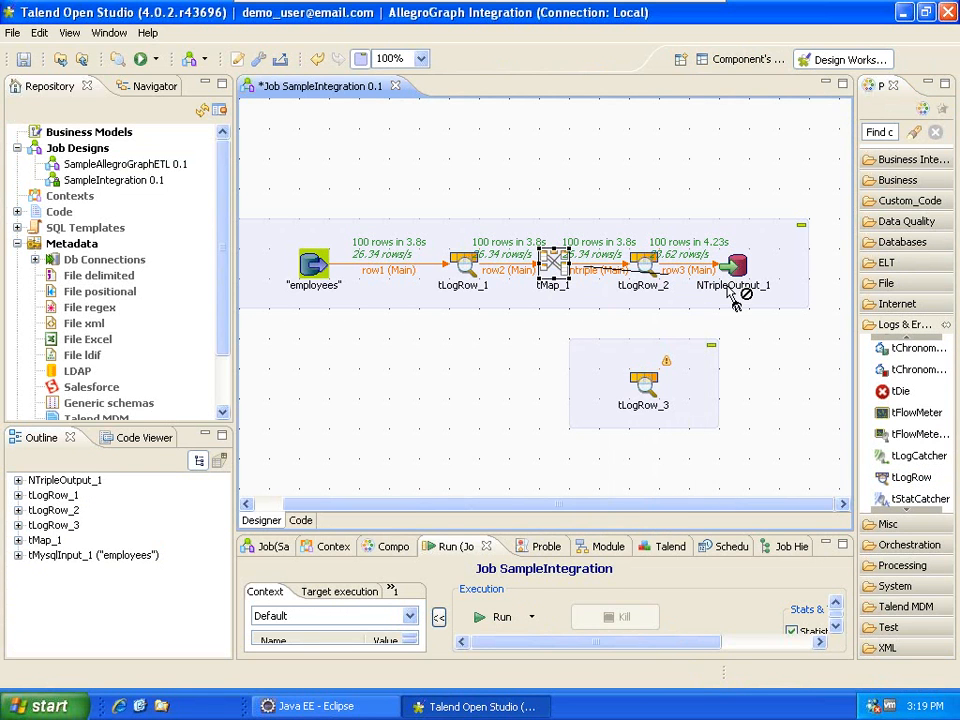
left_click(647, 388)
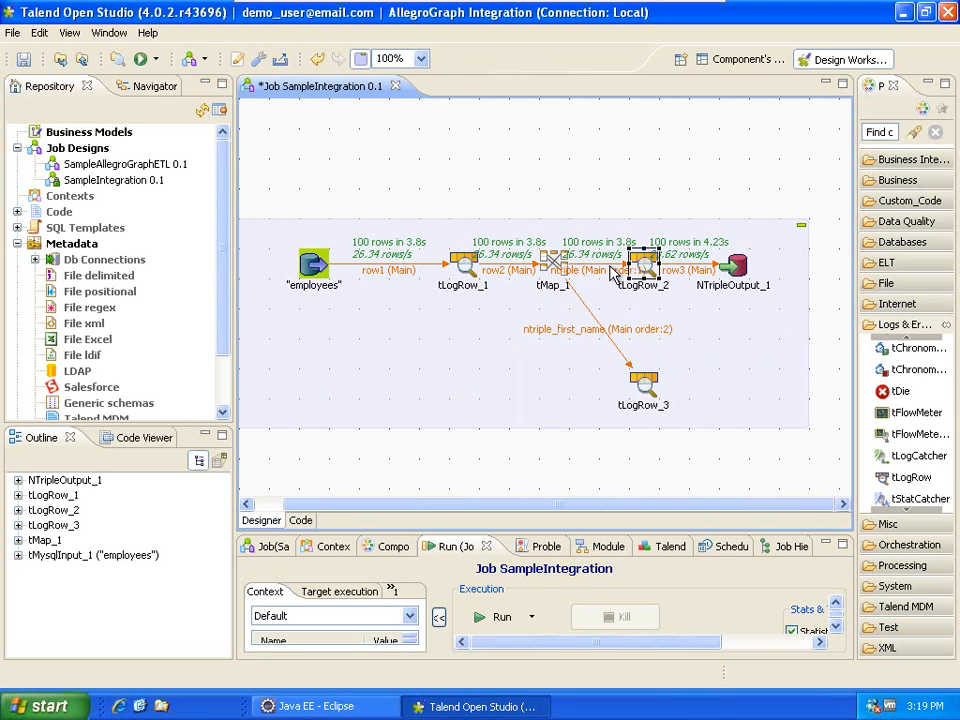
key("Delete")
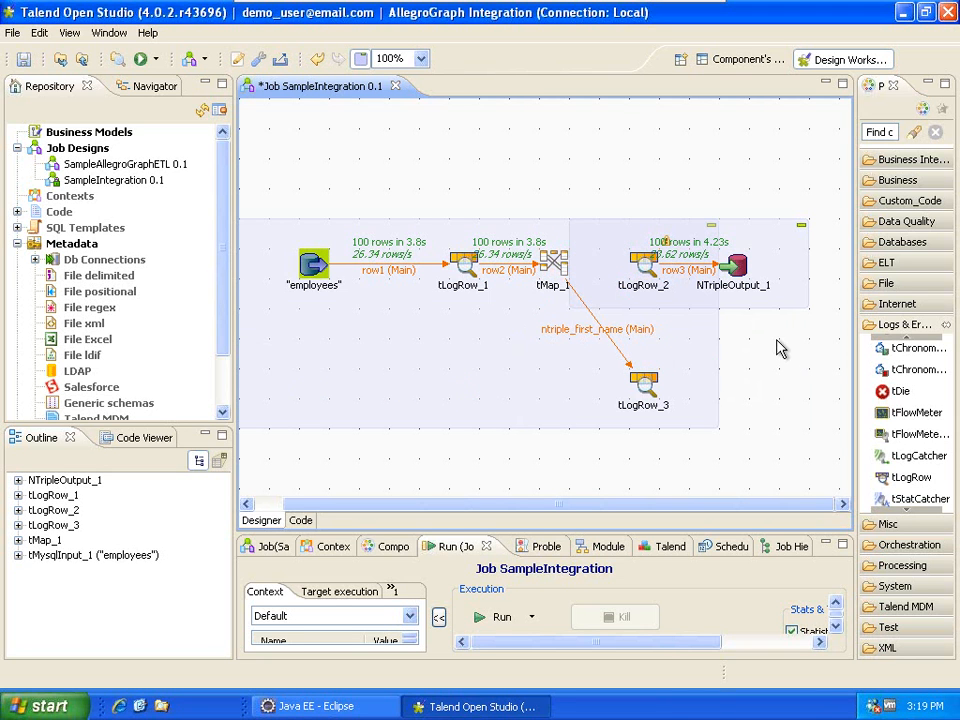
Run the job.
left_click(553, 262)
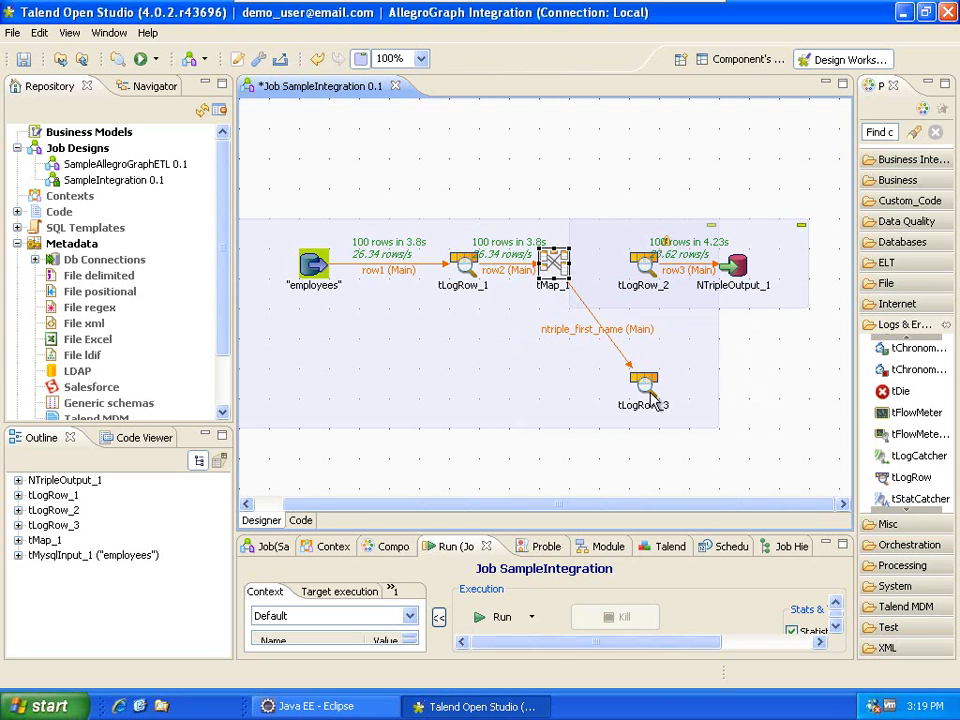
left_click(276, 390)
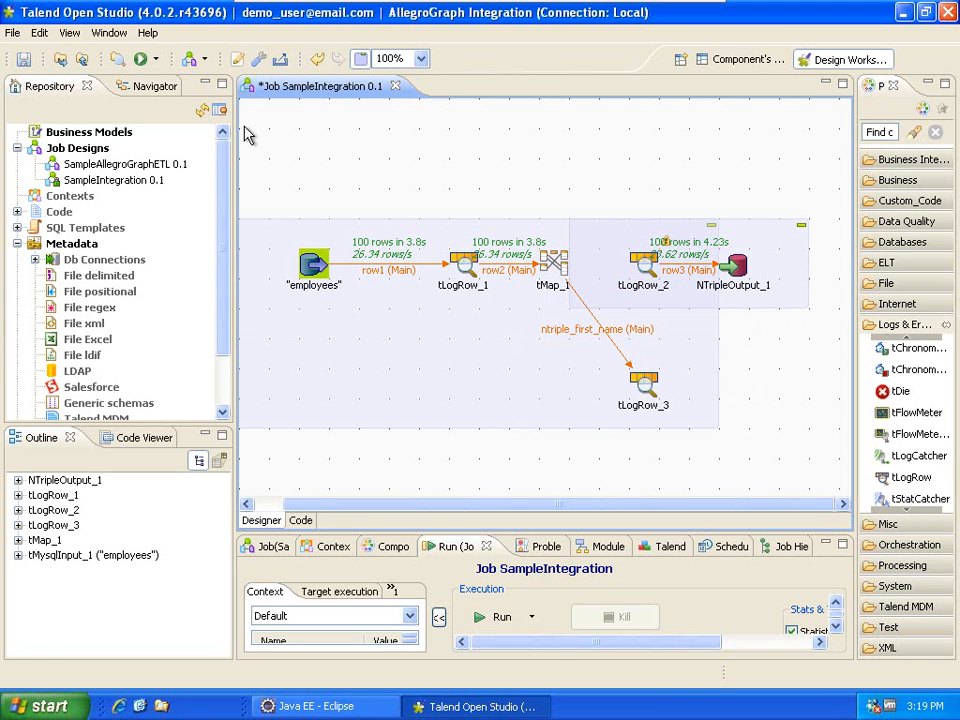
left_click(142, 62)
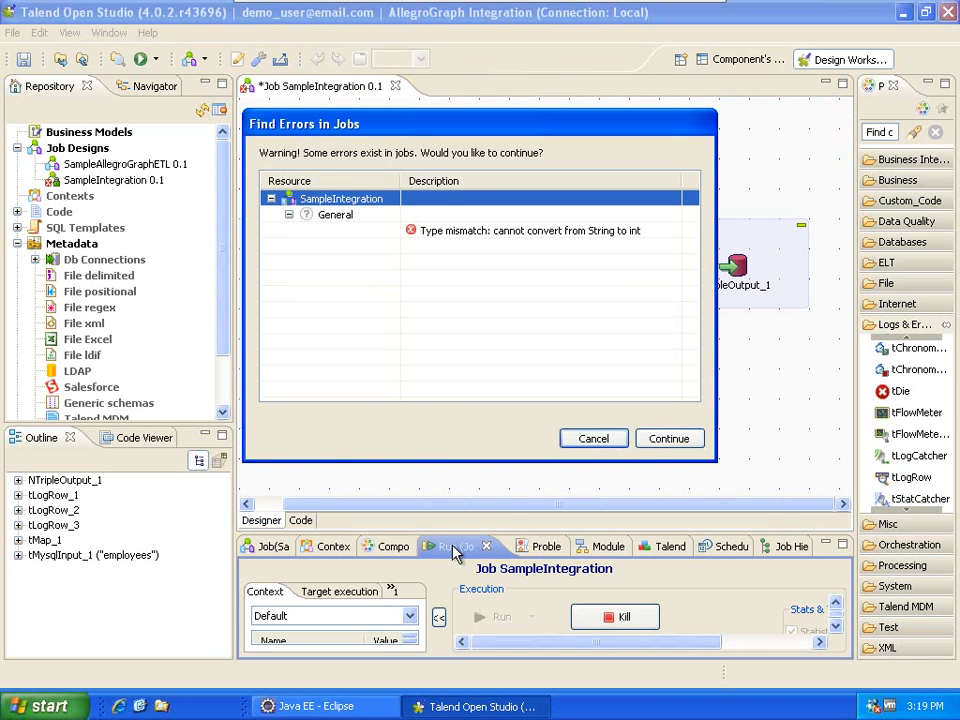
Dismiss the String-to-int type mismatch warning and reopen tMap_1's mapping editor.
left_click(613, 445)
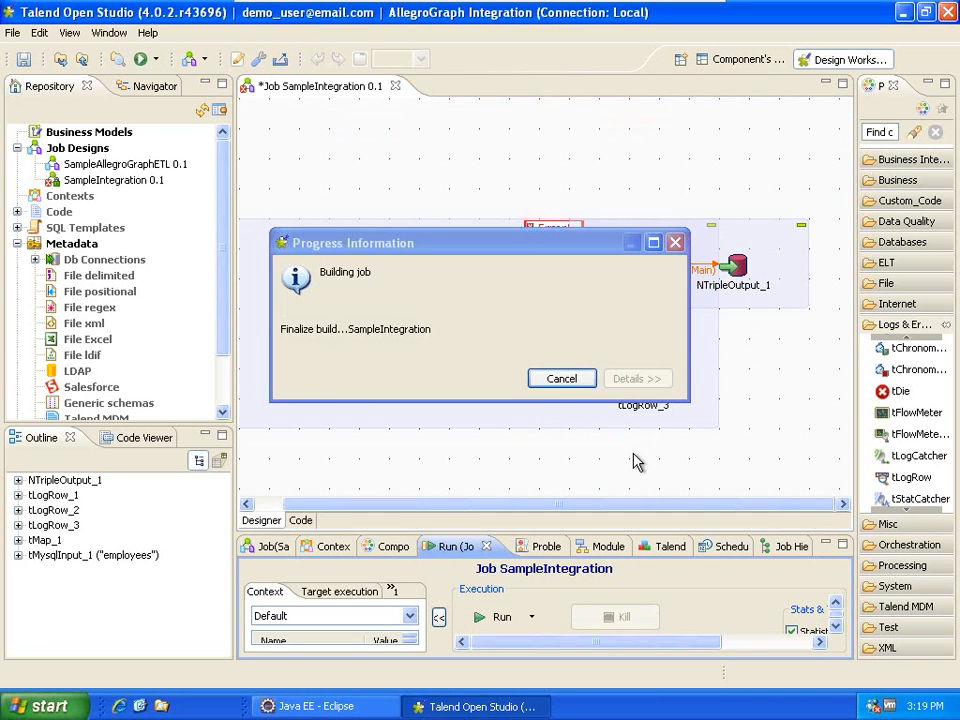
double_click(588, 300)
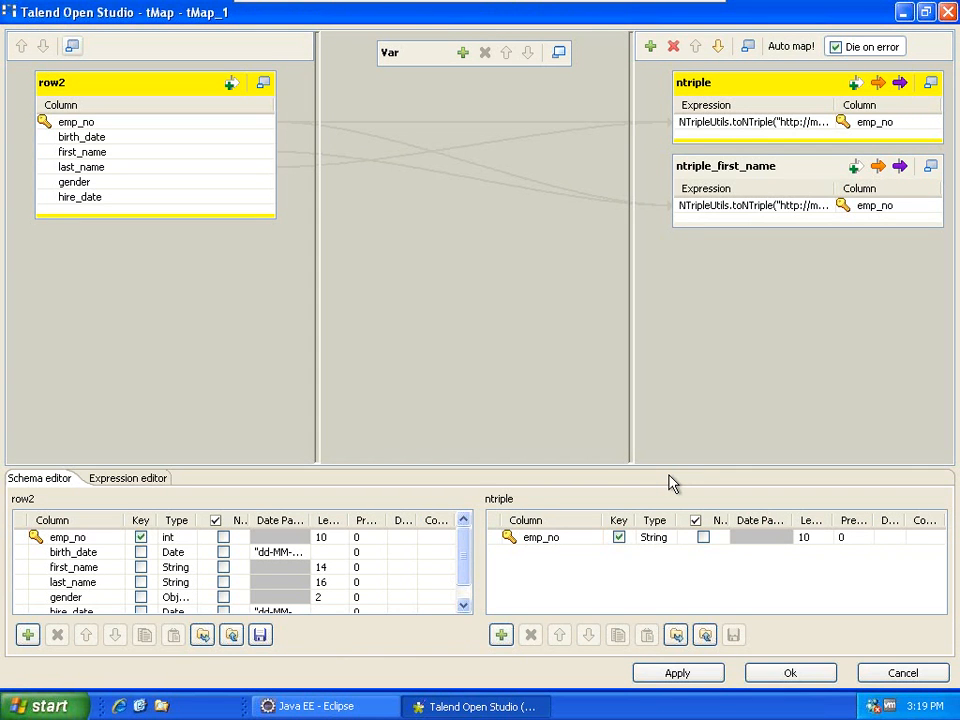
Set ntriple_first_name's emp_no column type to String and propagate the change.
left_click(727, 177)
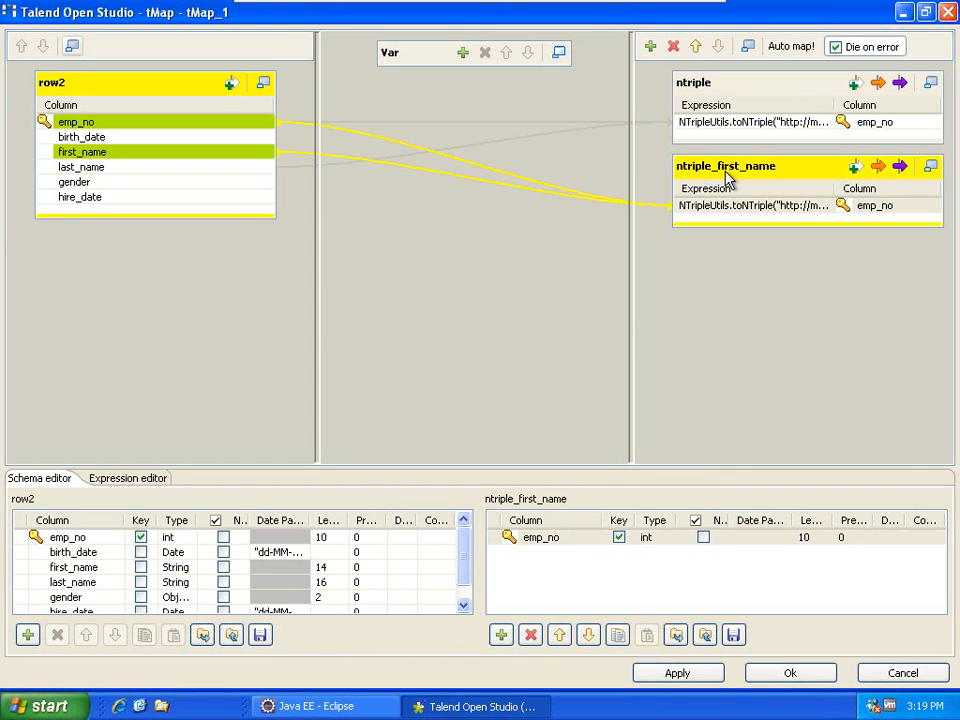
left_click(648, 540)
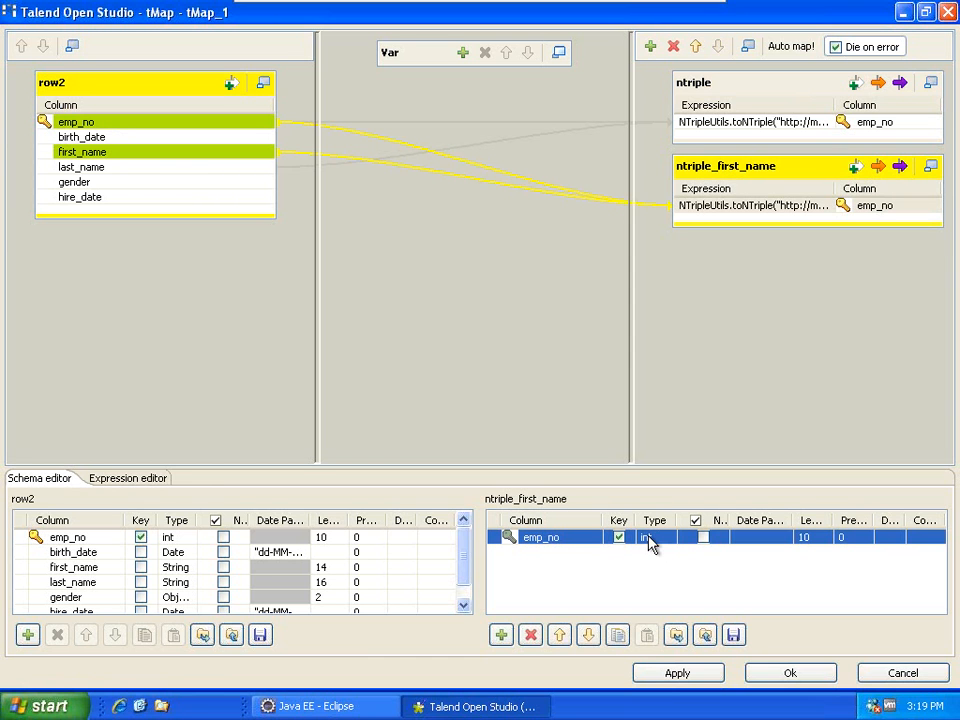
left_click(684, 539)
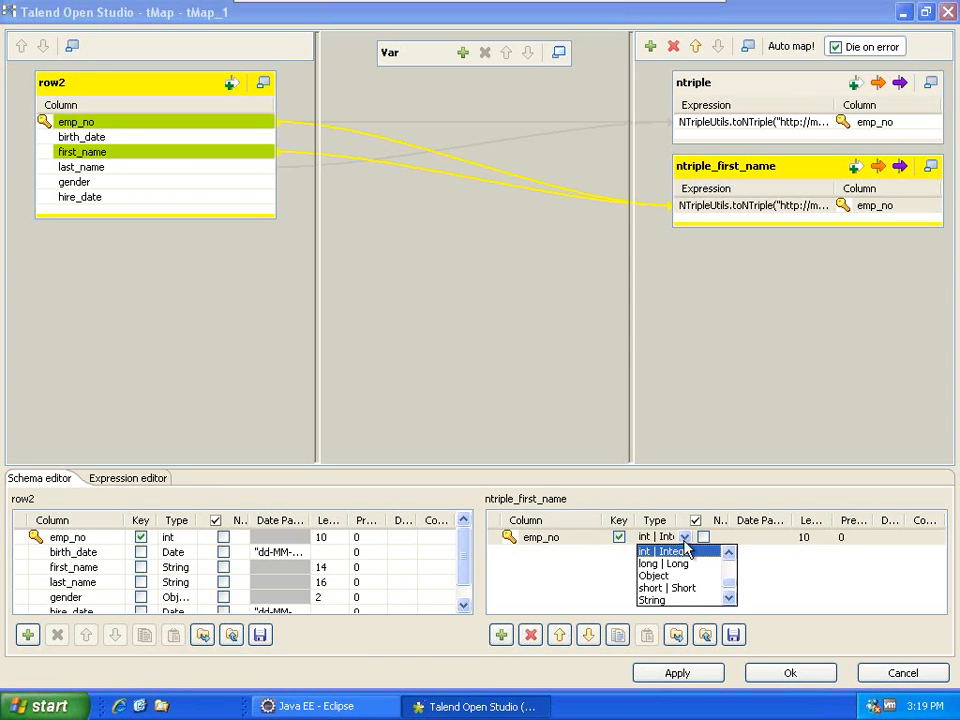
left_click(729, 597)
left_click(652, 587)
left_click(790, 673)
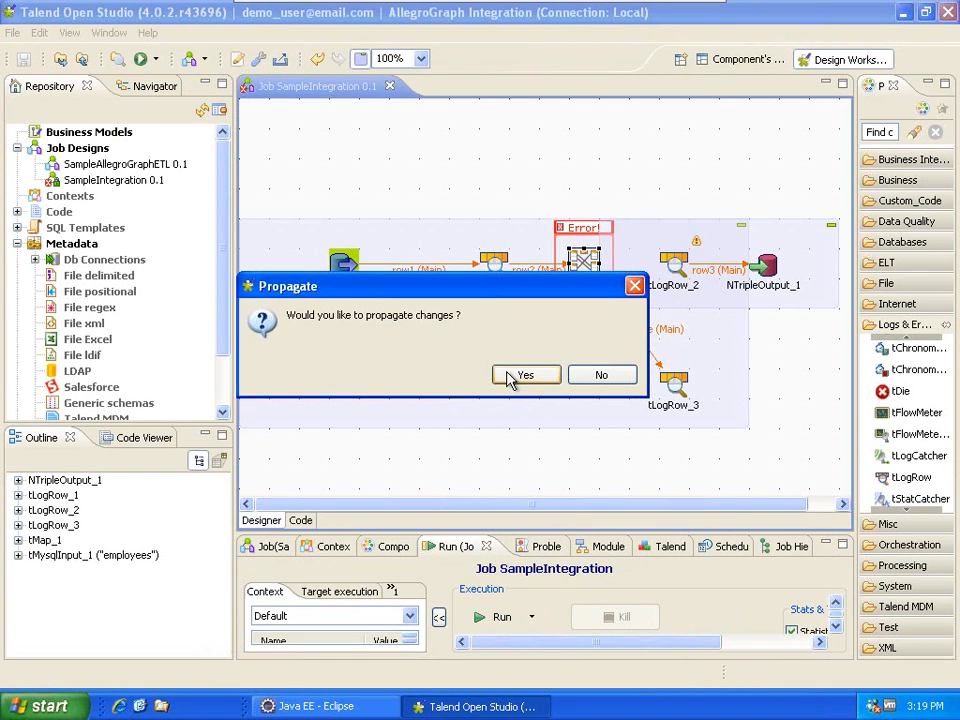
left_click(518, 378)
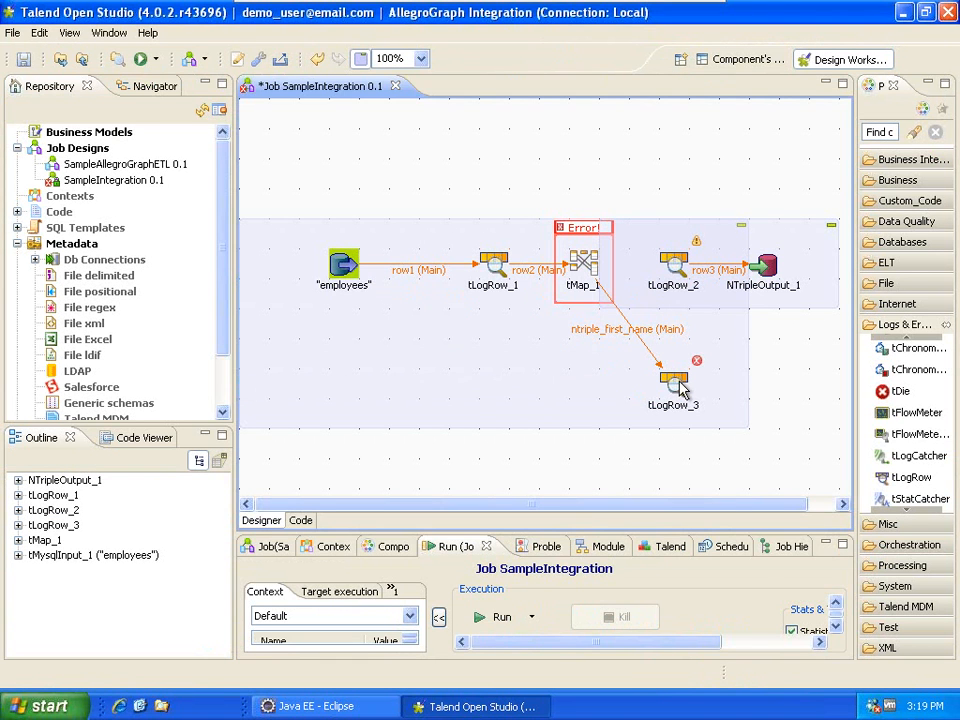
Check tLogRow_3 and run the job with F6.
left_click(676, 384)
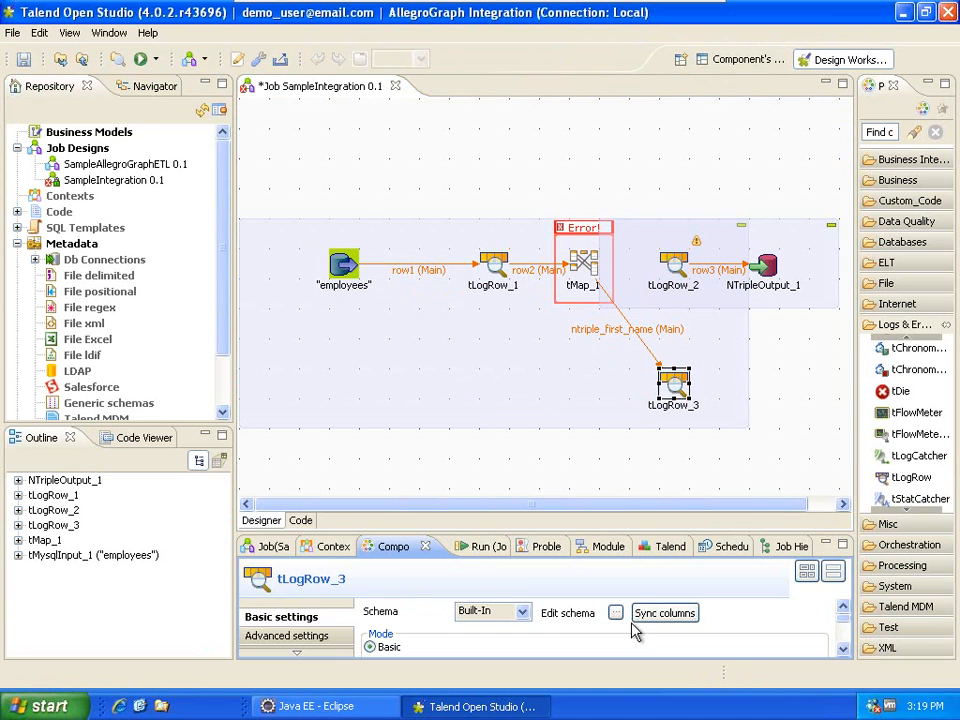
left_click(473, 466)
key("F6")
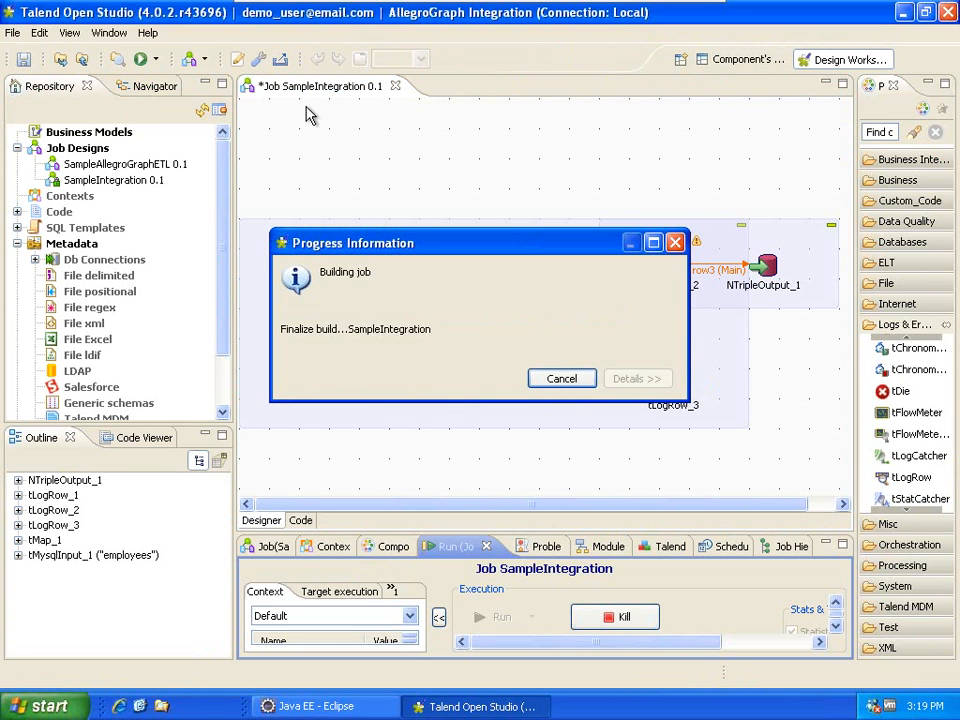
Maximize the run console, scroll to the top, and highlight the first record's first-name triple parts.
double_click(455, 546)
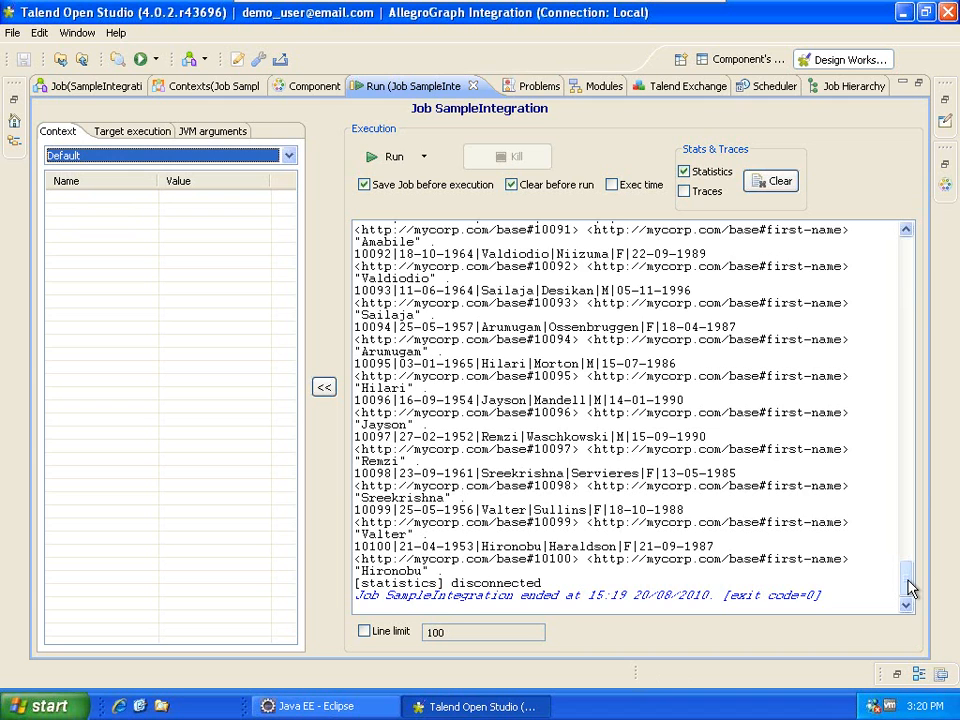
left_click_drag(910, 588, 906, 268)
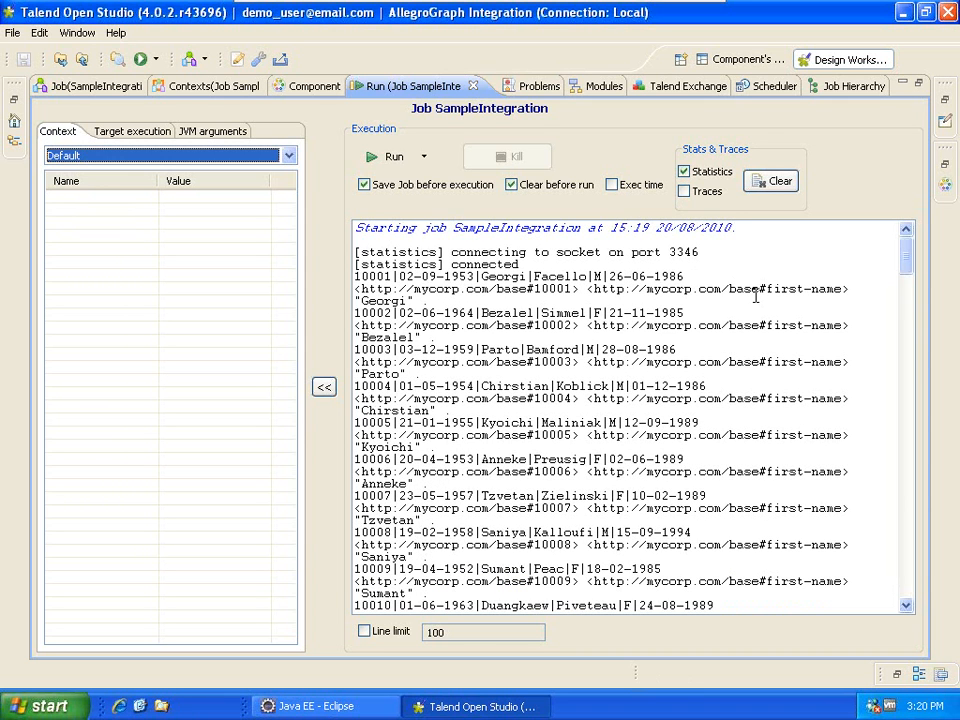
left_click_drag(594, 288, 843, 288)
left_click_drag(360, 289, 527, 281)
left_click_drag(842, 289, 759, 289)
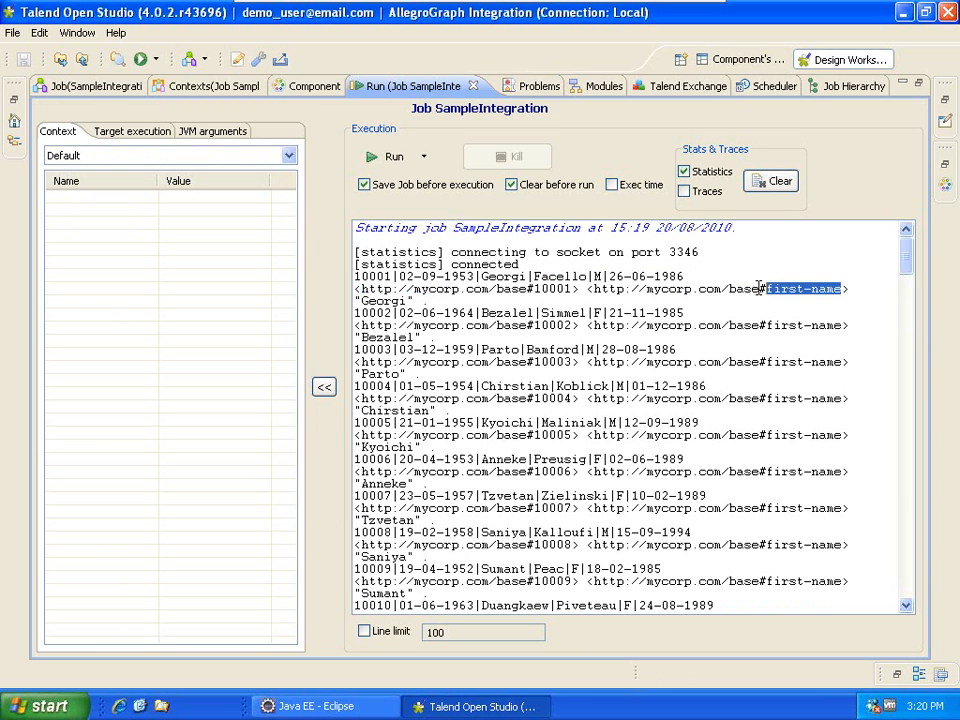
left_click_drag(354, 300, 411, 301)
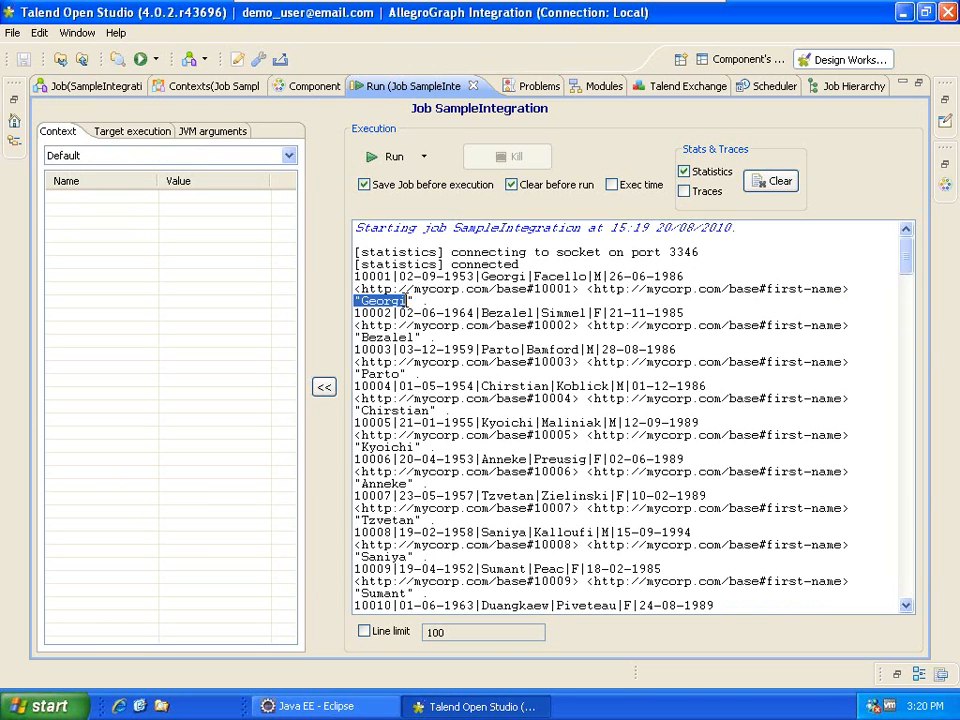